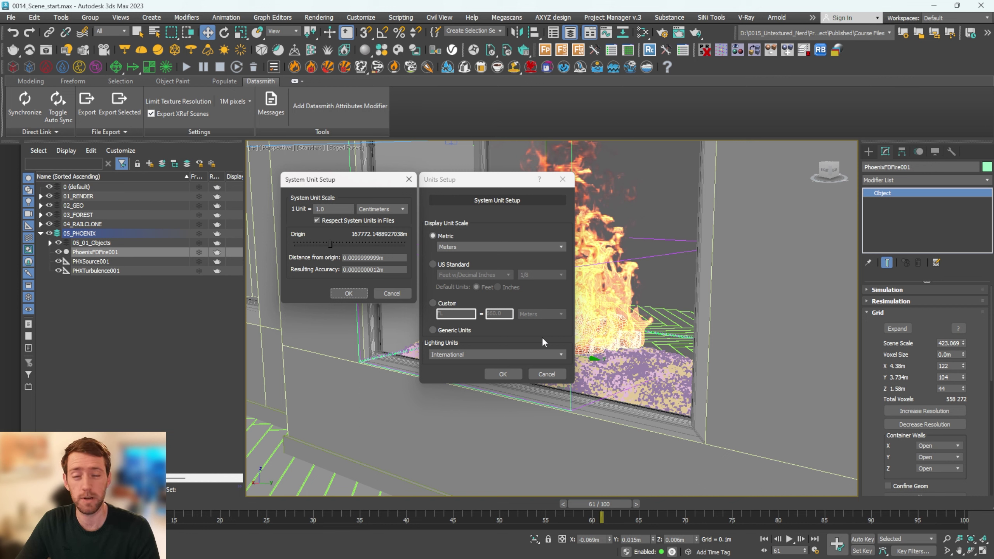
# Review the available system unit scale options, leaving centimeters in place, and close the units setup
pyautogui.moveTo(346, 181); pyautogui.dragTo(351, 197)
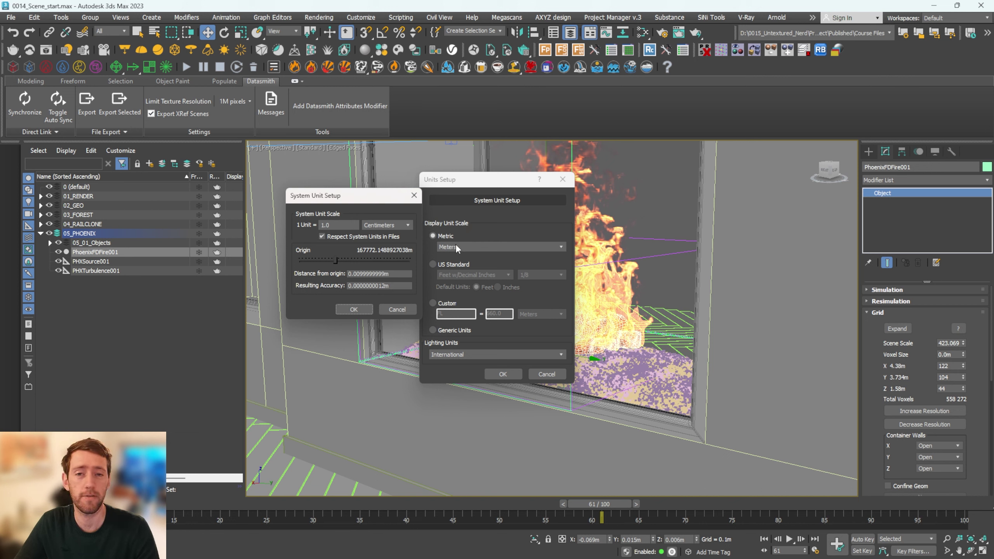
pyautogui.click(390, 225)
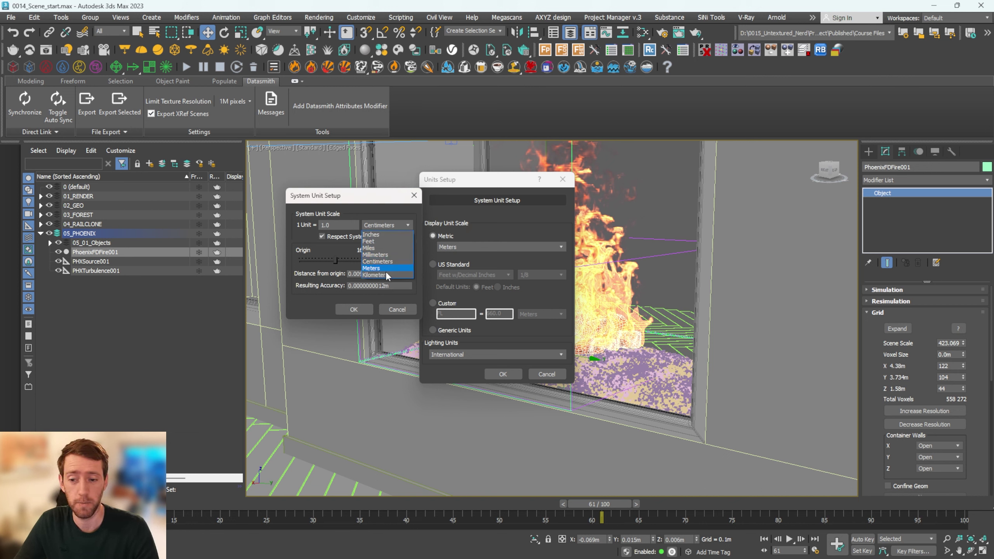
pyautogui.click(373, 200)
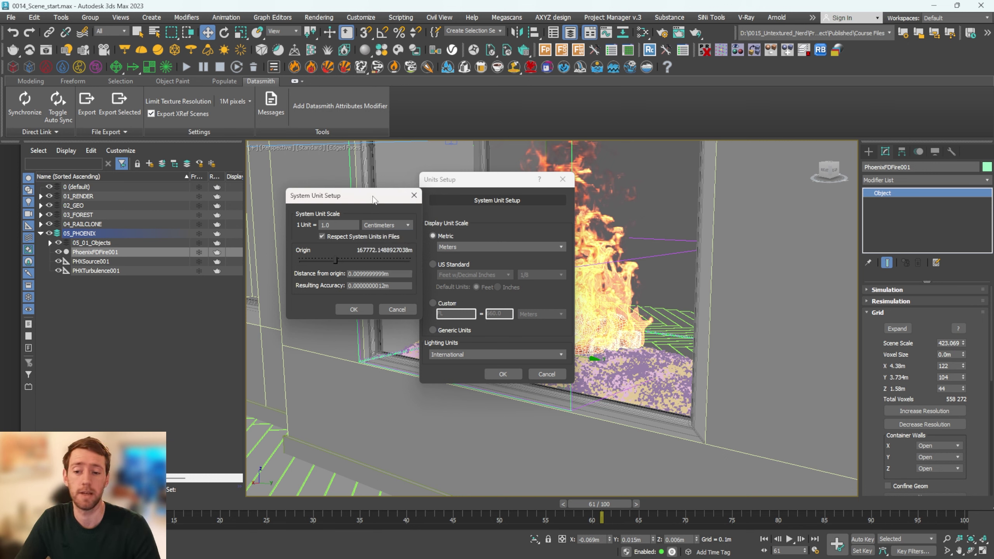
pyautogui.moveTo(378, 201)
pyautogui.mouseDown()
pyautogui.moveTo(347, 194)
pyautogui.moveTo(362, 195)
pyautogui.mouseUp()
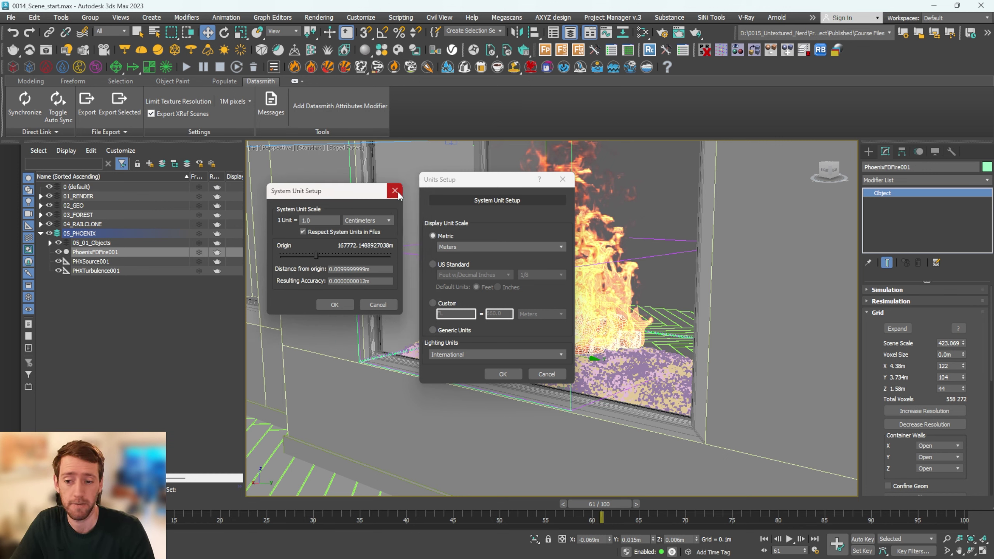
pyautogui.click(395, 191)
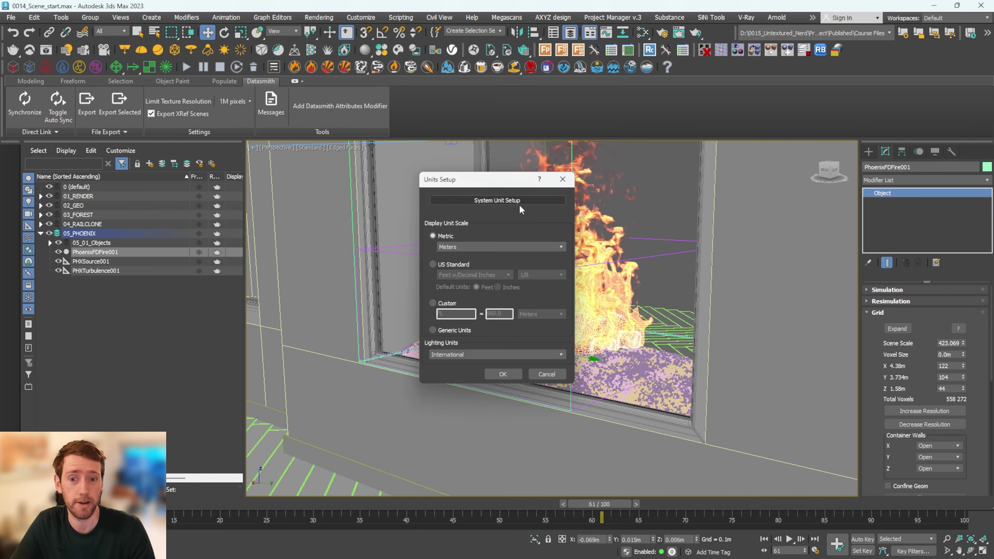
pyautogui.click(562, 179)
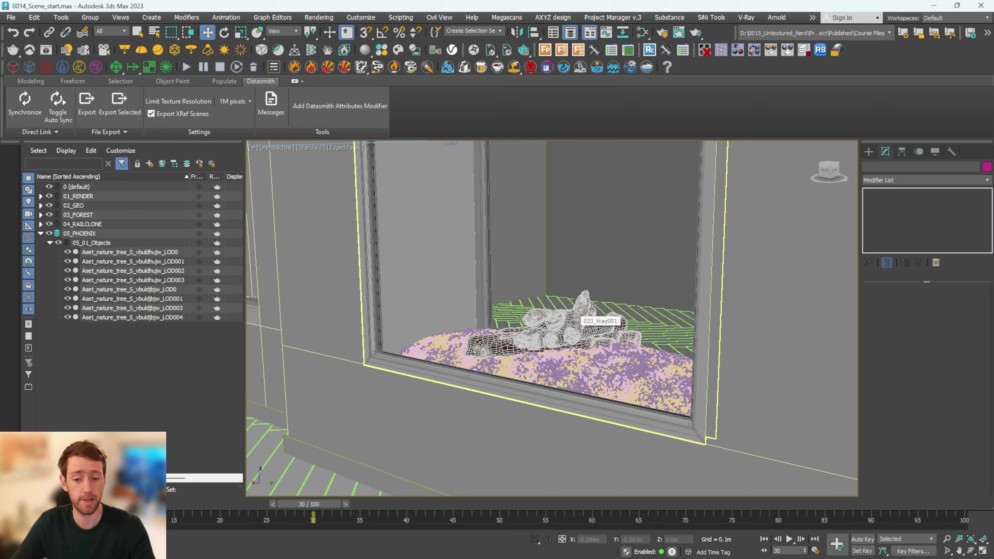
# Select all eight tree log meshes in the 05_01_Objects layer and create a Phoenix fire quick simulation from them
pyautogui.click(162, 252)
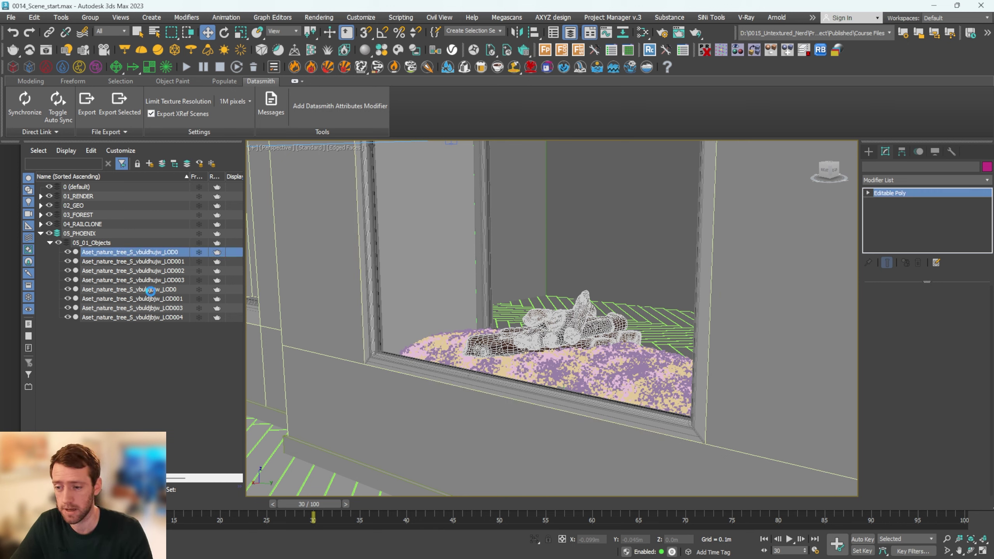
pyautogui.keyDown('shift'); pyautogui.click(152, 318); pyautogui.keyUp('shift')
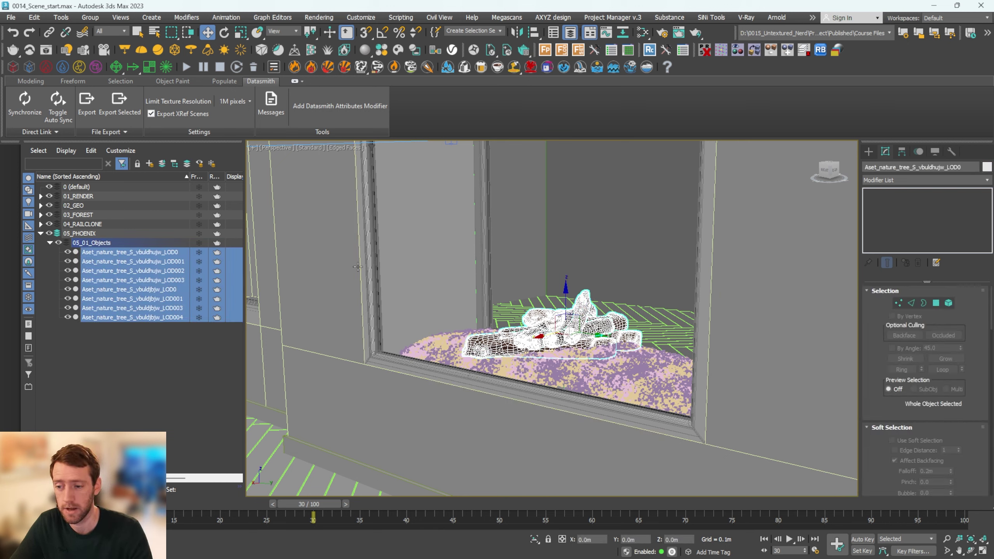
pyautogui.click(294, 68)
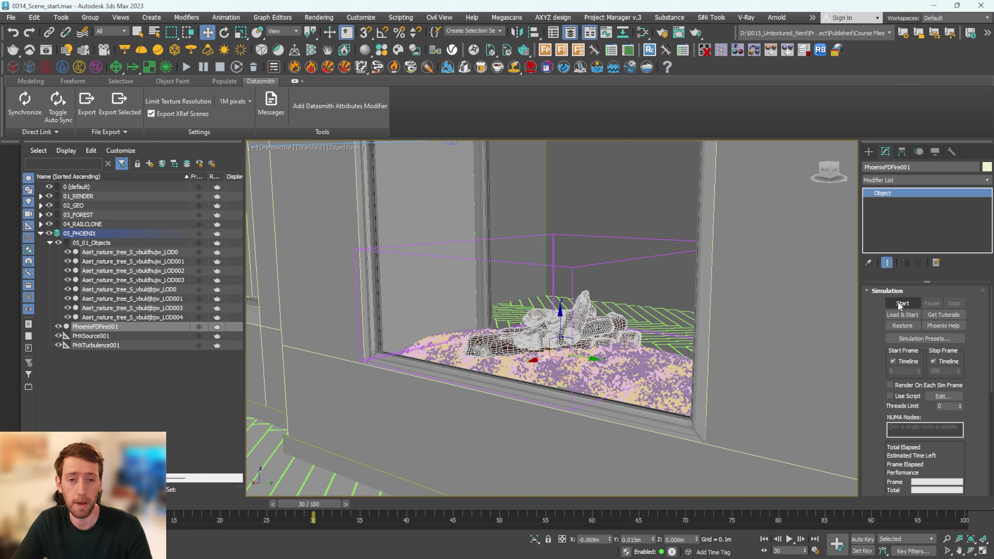
pyautogui.moveTo(867, 356)
pyautogui.mouseDown()
pyautogui.moveTo(871, 330)
pyautogui.moveTo(867, 359)
pyautogui.mouseUp()
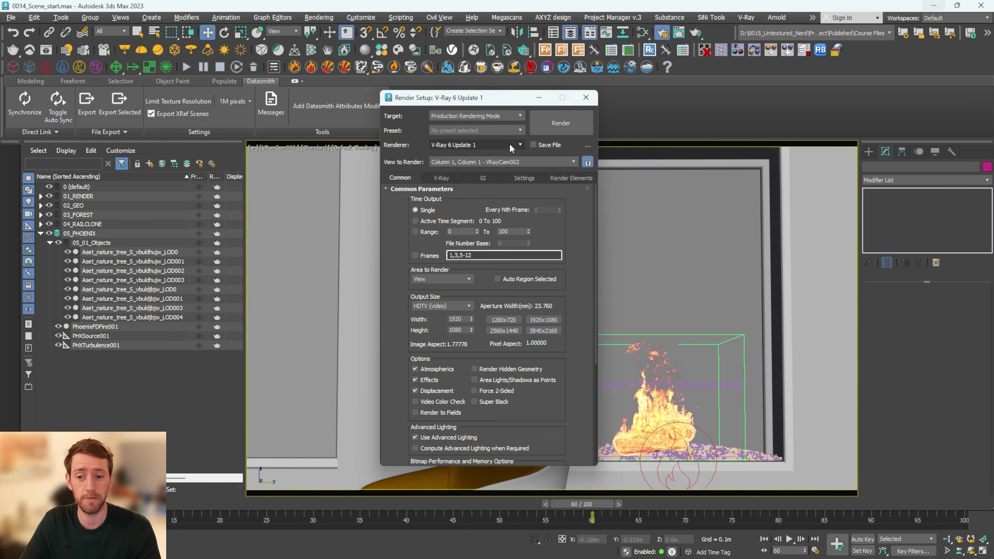
# Set the renderer to V-Ray GPU 6 Update 1 and render the VRayCam002 view
pyautogui.click(509, 143)
pyautogui.click(486, 200)
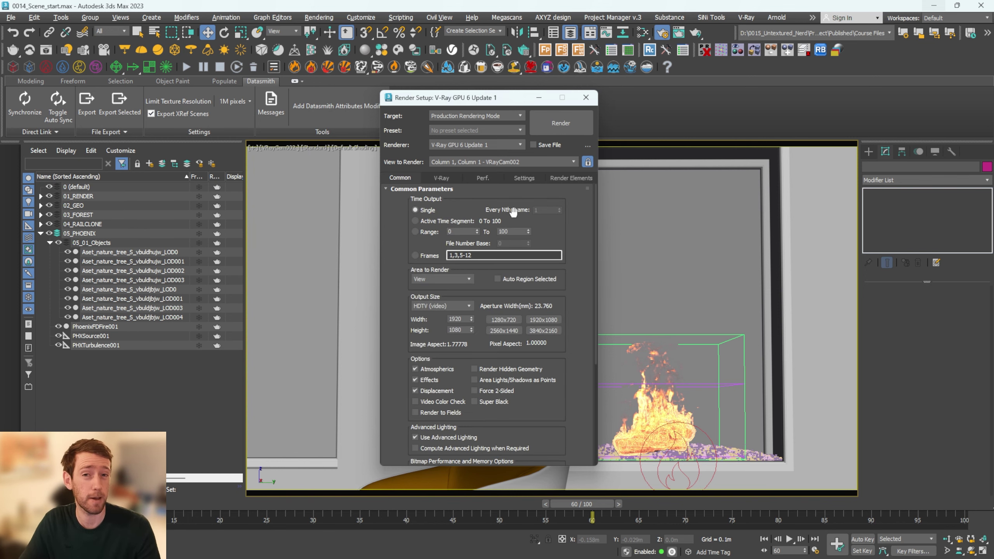
pyautogui.hotkey('shift', 'q')
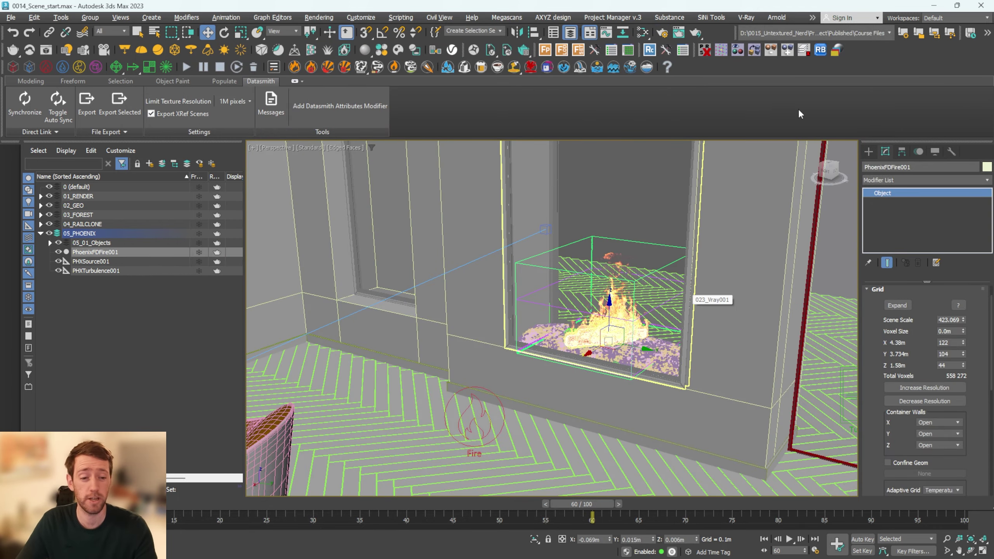
# Resize the fire simulation grid to fit the fireplace opening, with X 74, Y 153 and Z 124 voxels
pyautogui.keyDown('alt'); pyautogui.moveTo(664, 331); pyautogui.dragTo(623, 308, button='middle'); pyautogui.keyUp('alt')
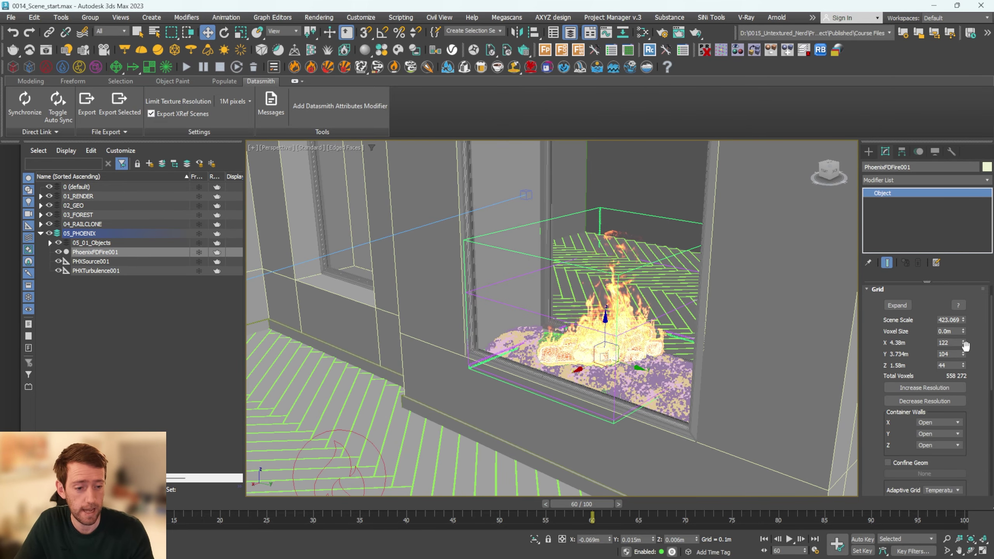
pyautogui.moveTo(963, 343); pyautogui.dragTo(956, 374)
pyautogui.keyDown('alt'); pyautogui.moveTo(726, 324); pyautogui.dragTo(746, 317, button='middle'); pyautogui.keyUp('alt')
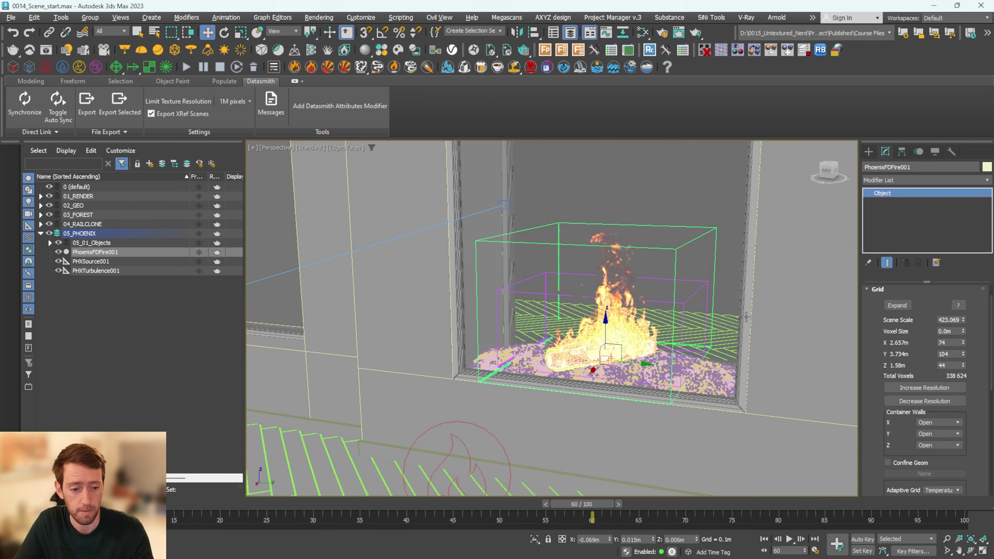
pyautogui.moveTo(962, 353); pyautogui.dragTo(969, 322)
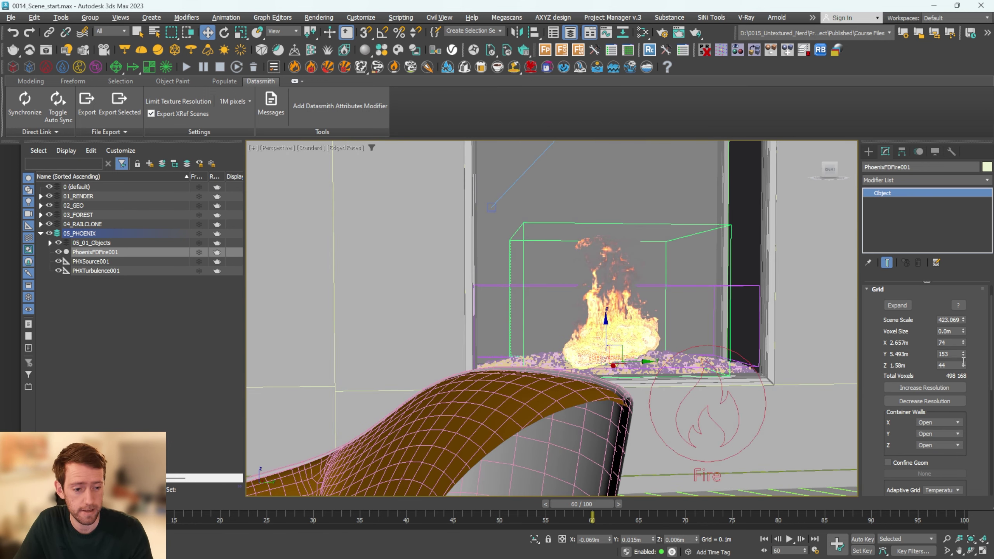
pyautogui.moveTo(963, 364); pyautogui.dragTo(960, 324)
pyautogui.keyDown('alt'); pyautogui.moveTo(626, 325); pyautogui.dragTo(728, 324, button='middle'); pyautogui.keyUp('alt')
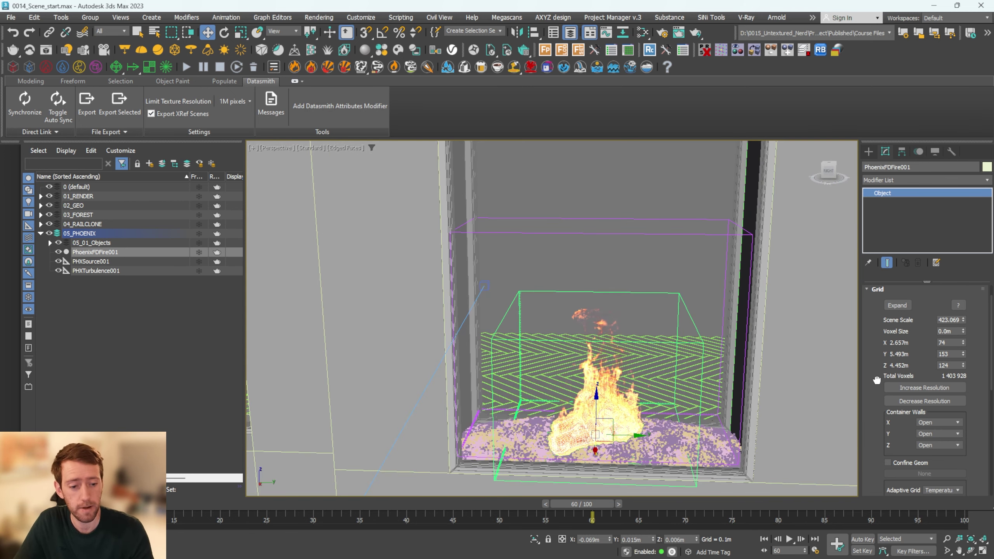
# Disable the adaptive grid of the fire simulator
pyautogui.moveTo(877, 390); pyautogui.dragTo(874, 287)
pyautogui.click(940, 357)
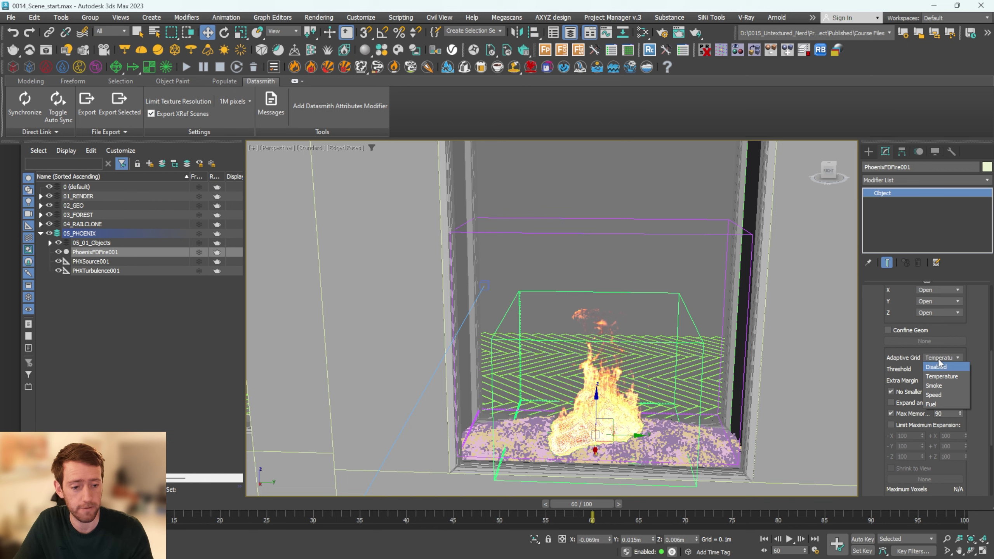
pyautogui.click(940, 368)
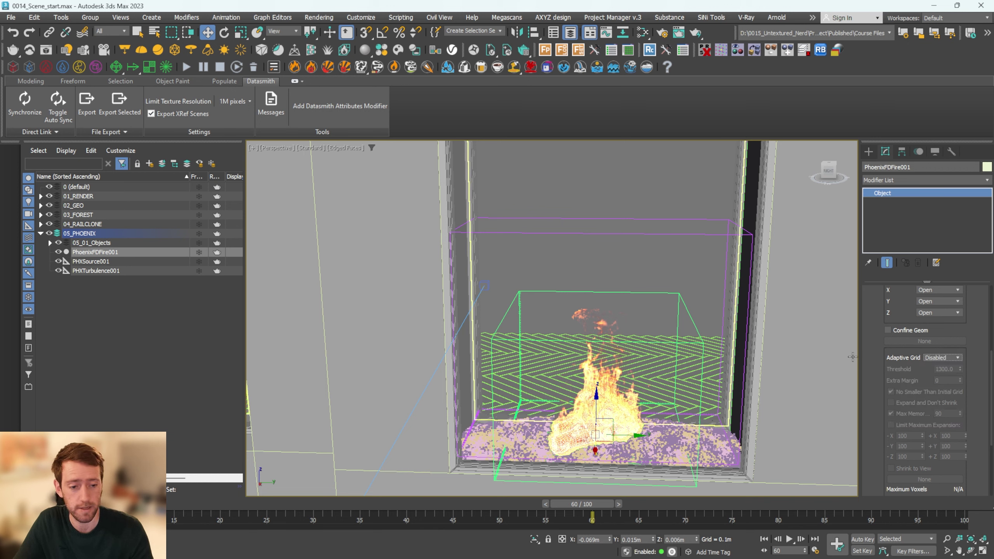
# Set the fire simulator's Cooling to 0.18 in its dynamics settings
pyautogui.scroll(-5, 862, 365)
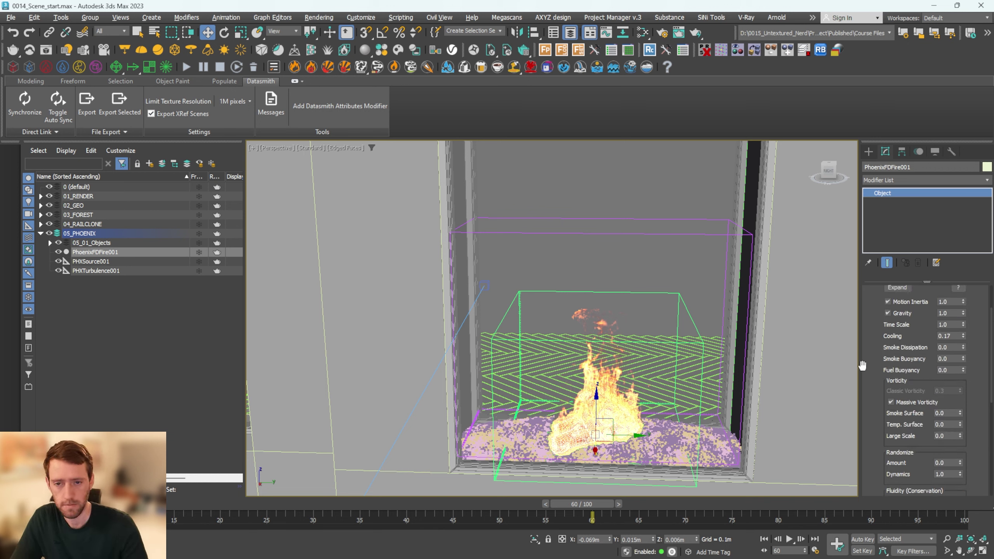
pyautogui.scroll(5, 866, 346)
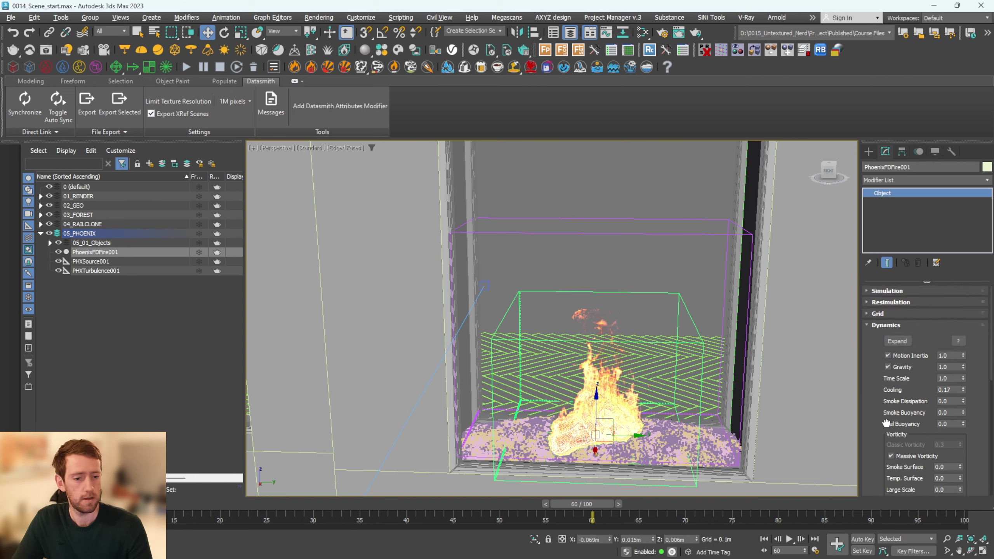
pyautogui.click(886, 325)
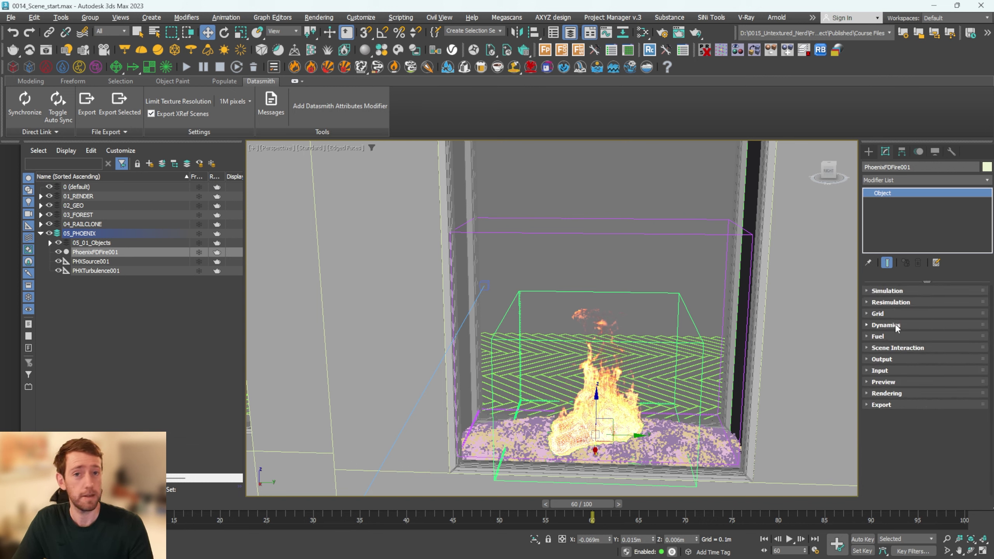
pyautogui.click(885, 325)
pyautogui.scroll(-2, 877, 371)
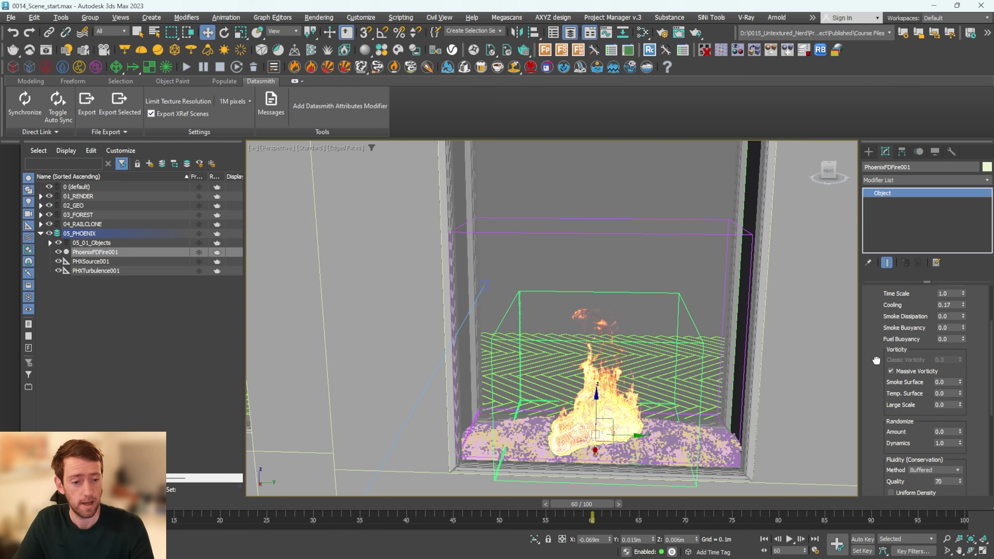
pyautogui.scroll(1, 876, 371)
pyautogui.click(946, 324)
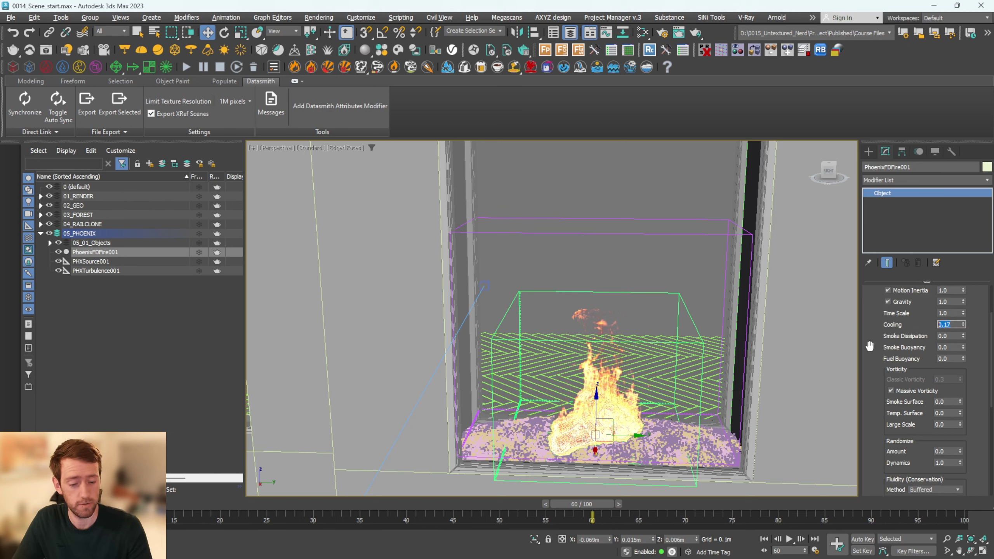
pyautogui.write('0.18')
pyautogui.press('Tab')
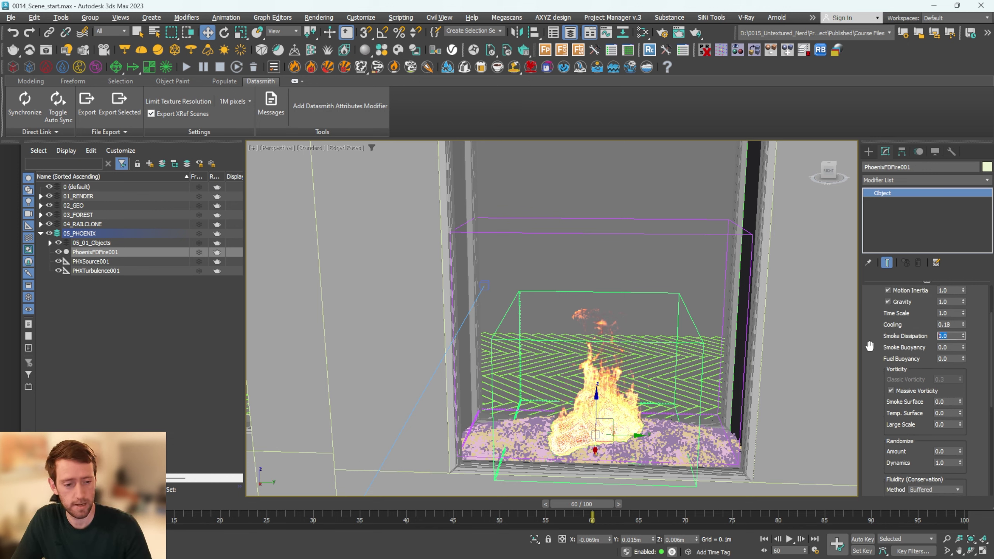
# Set the massive vorticity Smoke Surface to 0.3 and Large Scale to 1
pyautogui.click(944, 402)
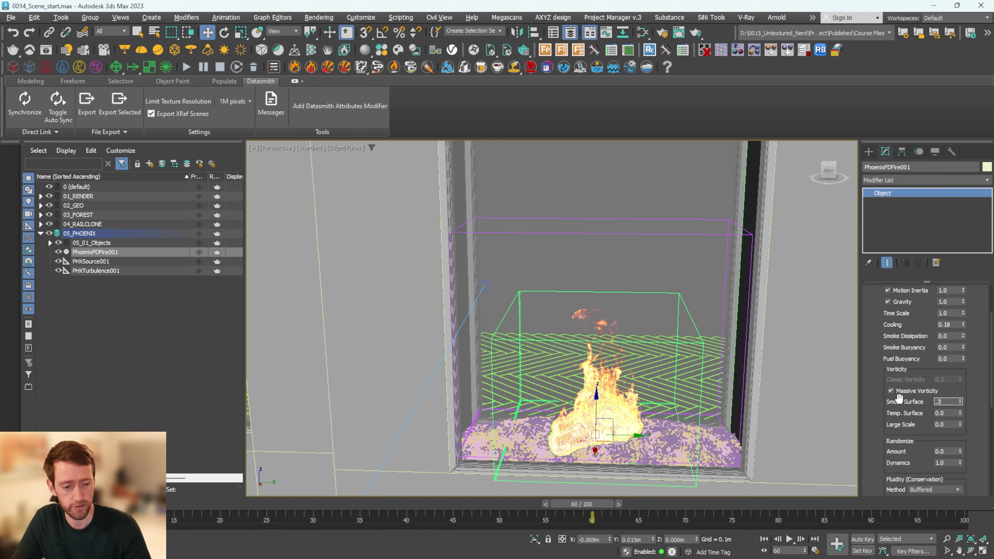
pyautogui.press('Tab')
pyautogui.press('Tab')
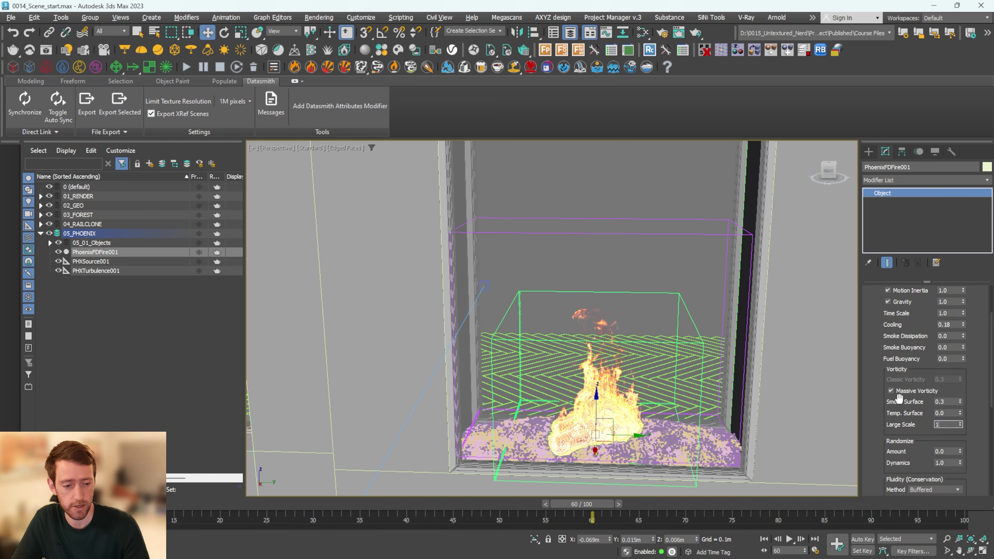
pyautogui.write('1')
# Set the Dynamics value of the simulator's Randomize settings to 0.5
pyautogui.moveTo(899, 398); pyautogui.dragTo(886, 363)
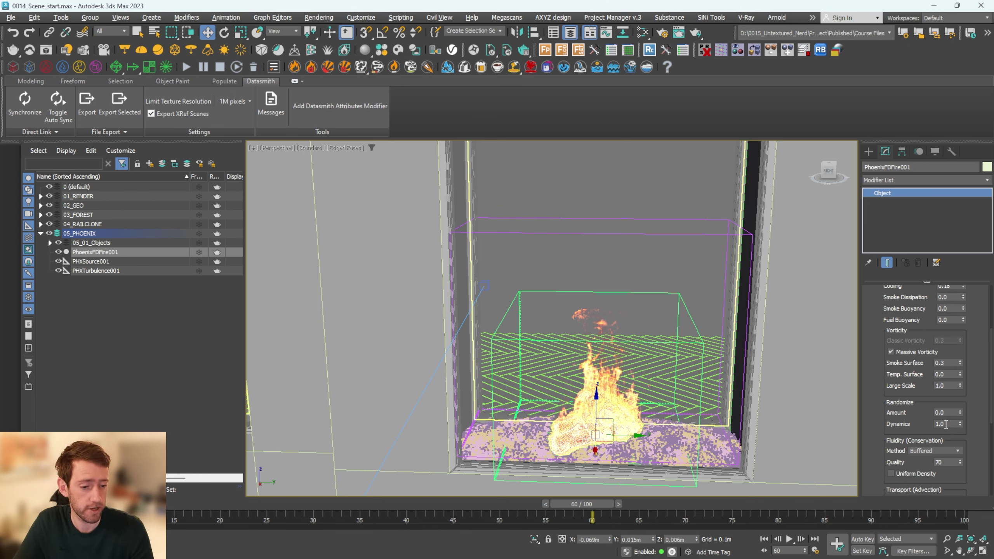
pyautogui.click(936, 424)
pyautogui.write('.5')
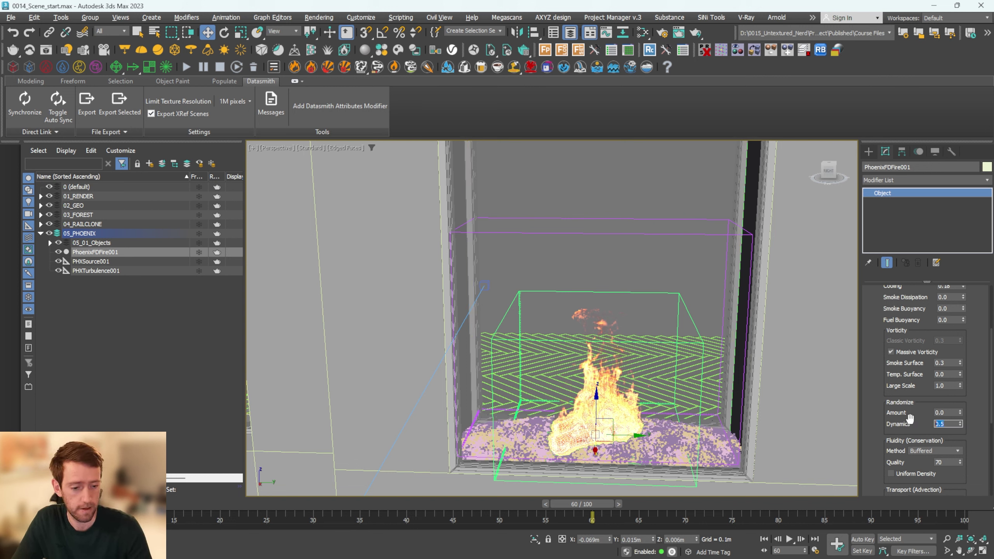
# Set the fluidity conservation Quality to 20 and open the advection Steps Per Frame value for editing
pyautogui.moveTo(882, 446); pyautogui.dragTo(905, 374)
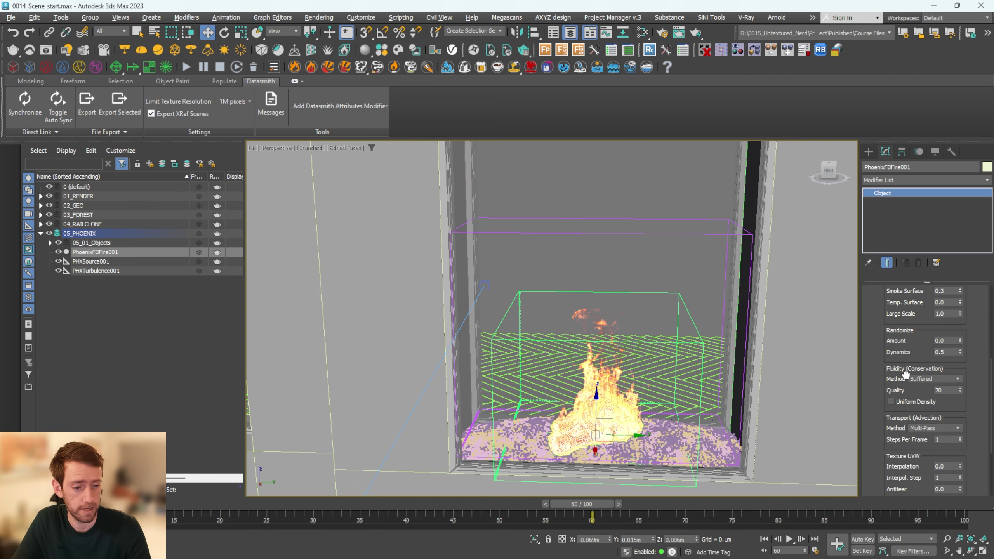
pyautogui.doubleClick(945, 390)
pyautogui.write('5')
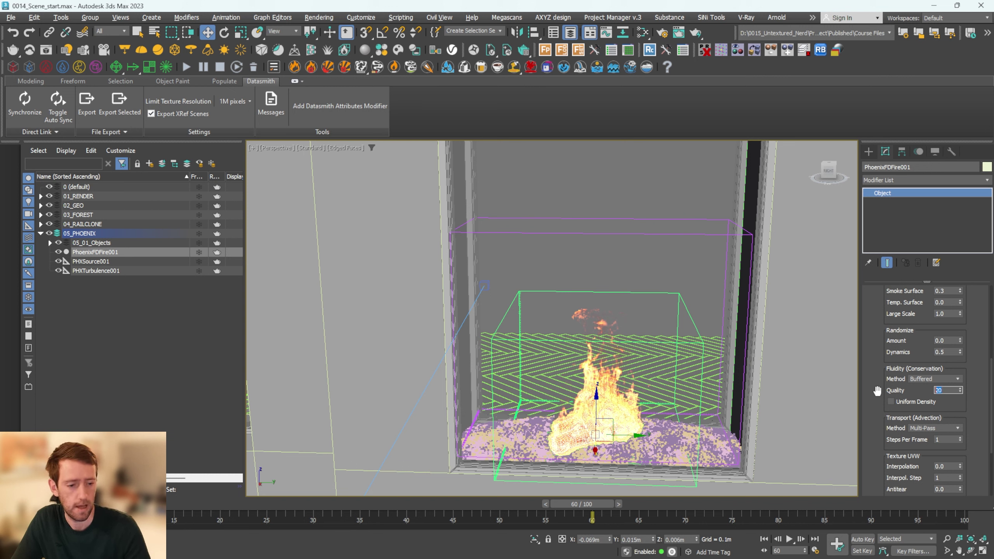
pyautogui.doubleClick(944, 440)
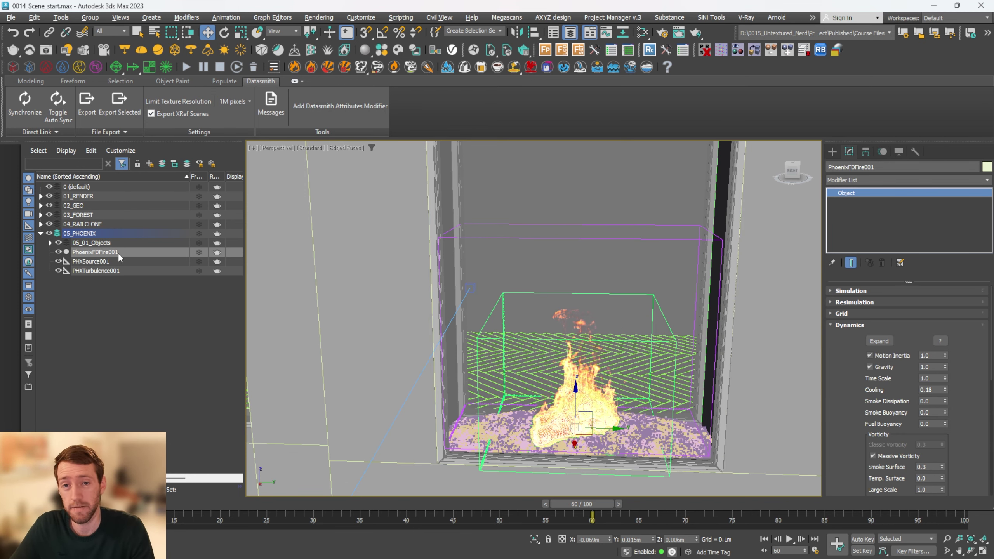
# Set the outgoing velocity of the PHXSource001 fire source to 0.003 m
pyautogui.click(96, 262)
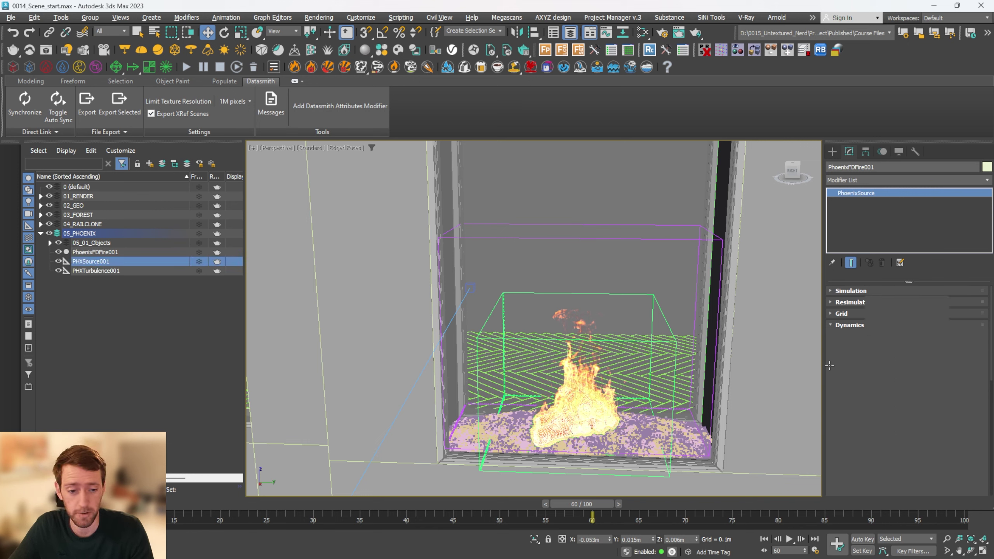
pyautogui.scroll(-5, 861, 327)
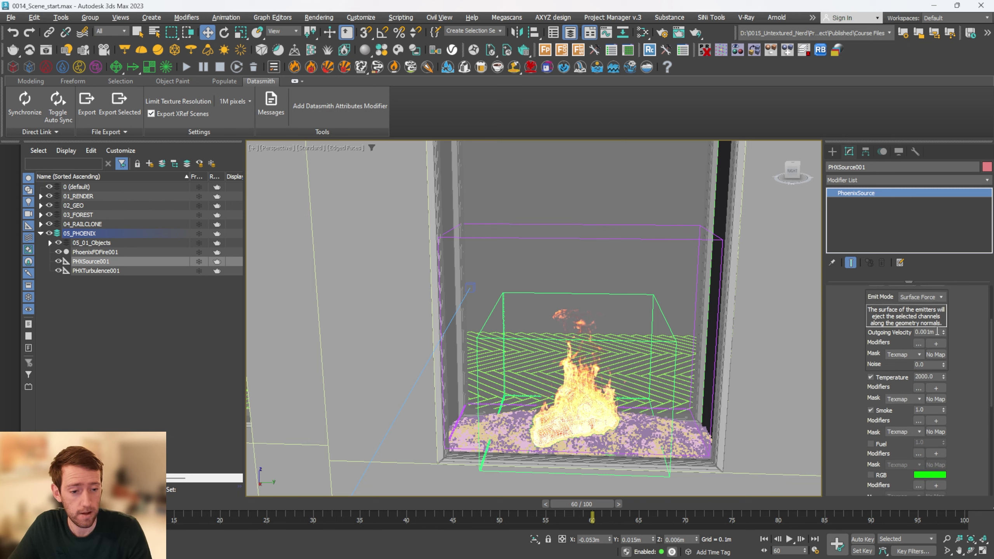
pyautogui.click(937, 332)
pyautogui.write('0')
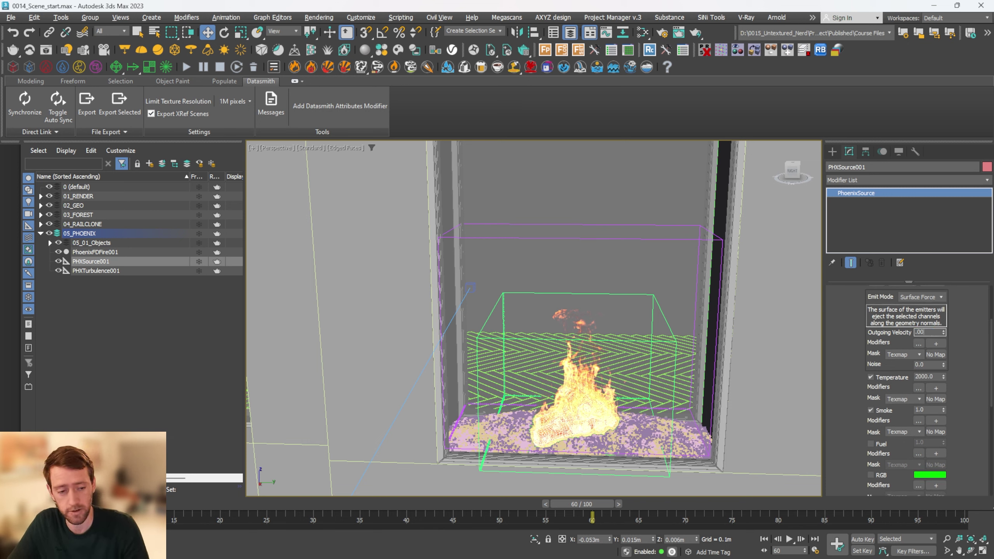
pyautogui.write('.003')
pyautogui.press('Return')
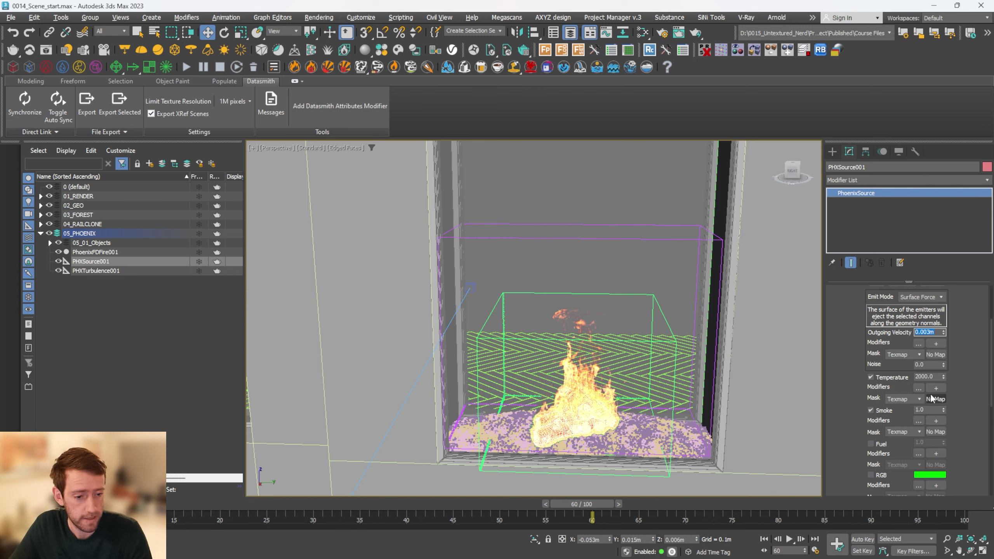
# Set the emitted Temperature of the PHXSource001 fire source to 4000
pyautogui.click(933, 375)
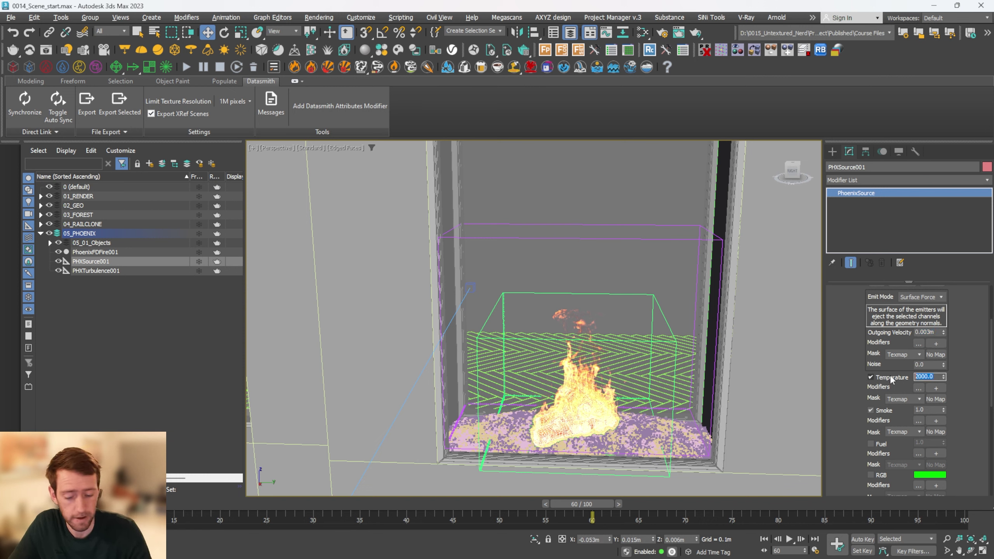
pyautogui.write('4')
pyautogui.press('Return')
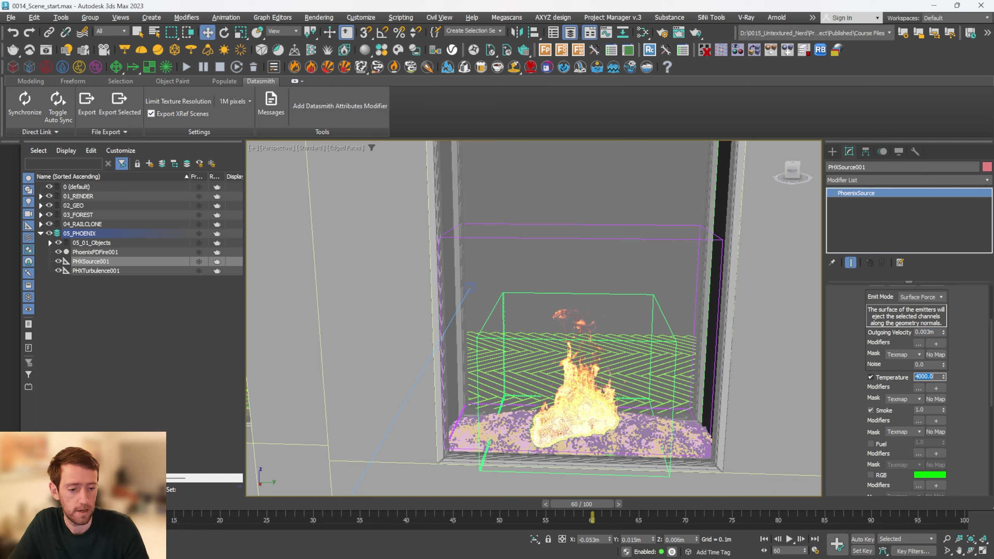
pyautogui.scroll(2, 861, 370)
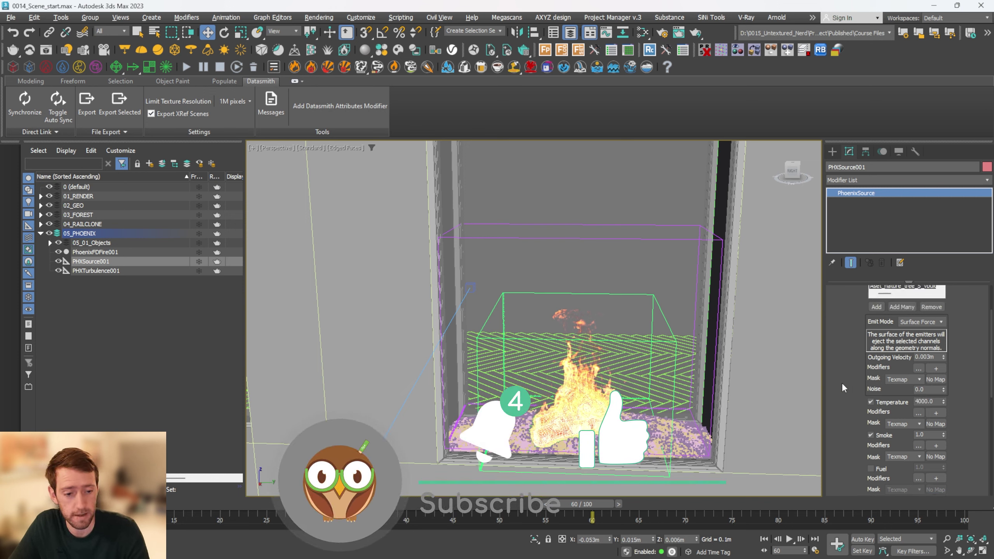
pyautogui.scroll(-2, 857, 391)
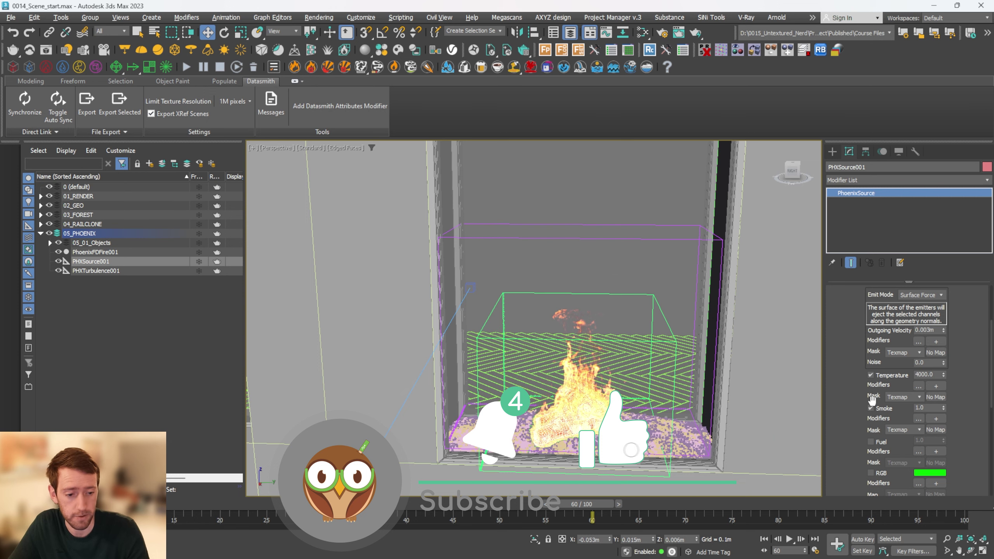
# Create a general Noise map in the Slate Material Editor and enlarge its node preview
pyautogui.press('m')
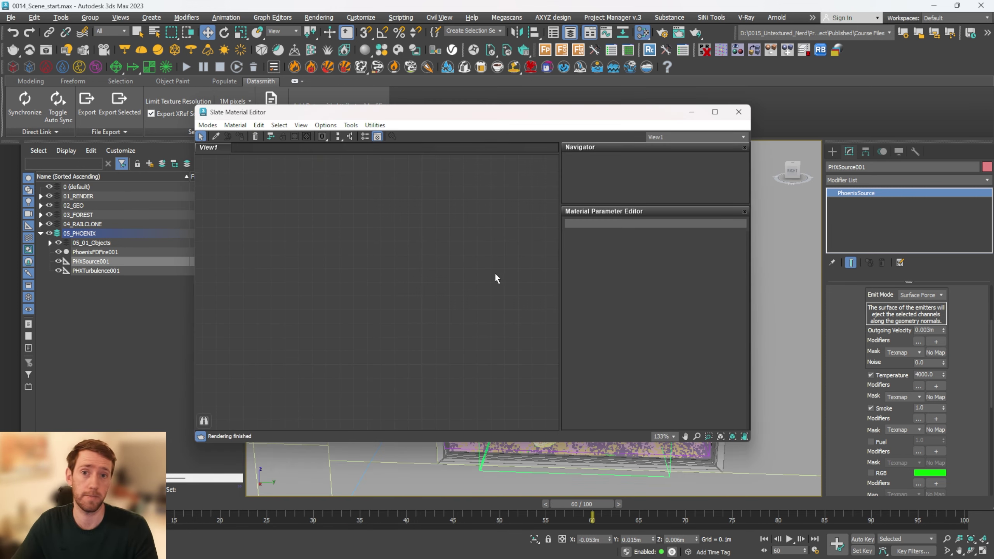
pyautogui.rightClick(376, 255)
pyautogui.moveTo(420, 273)
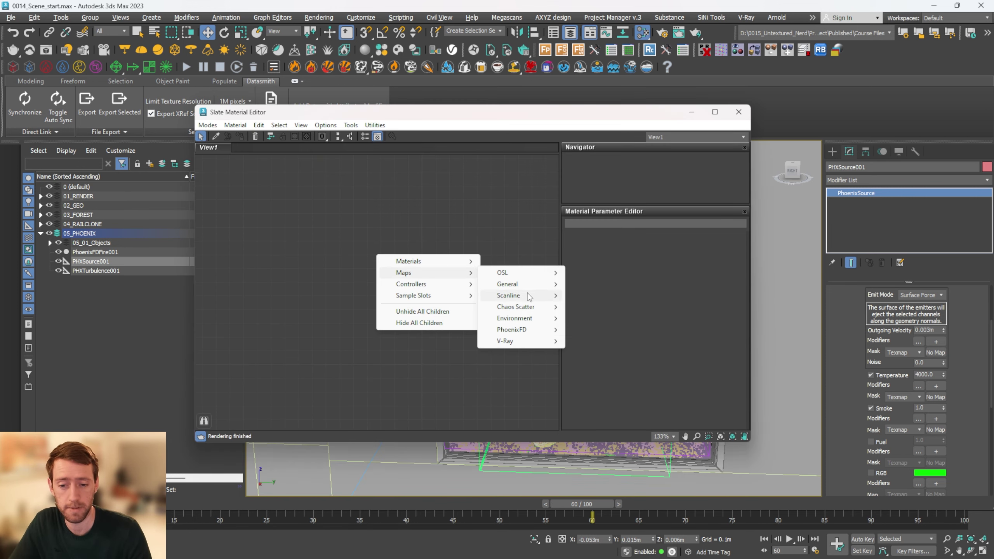
pyautogui.moveTo(526, 285)
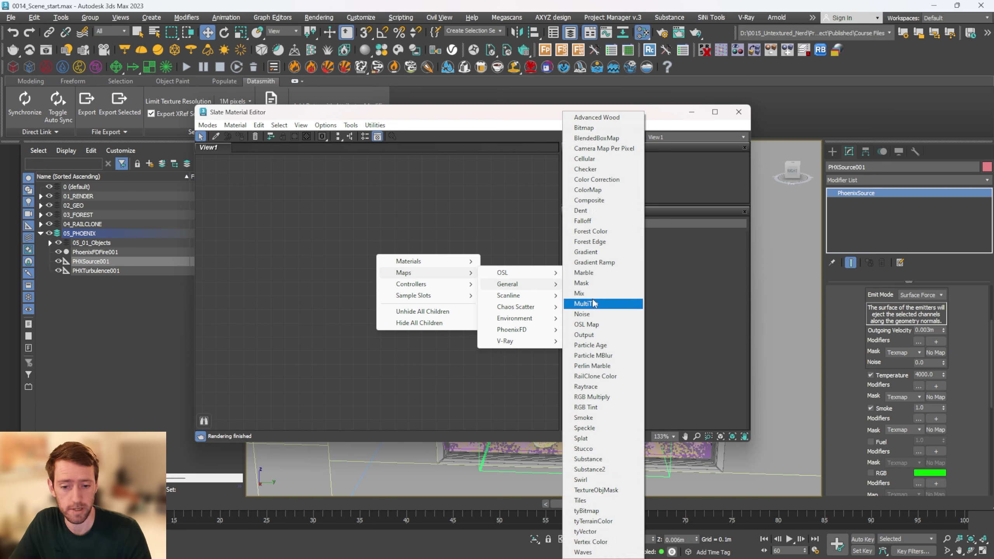
pyautogui.click(583, 313)
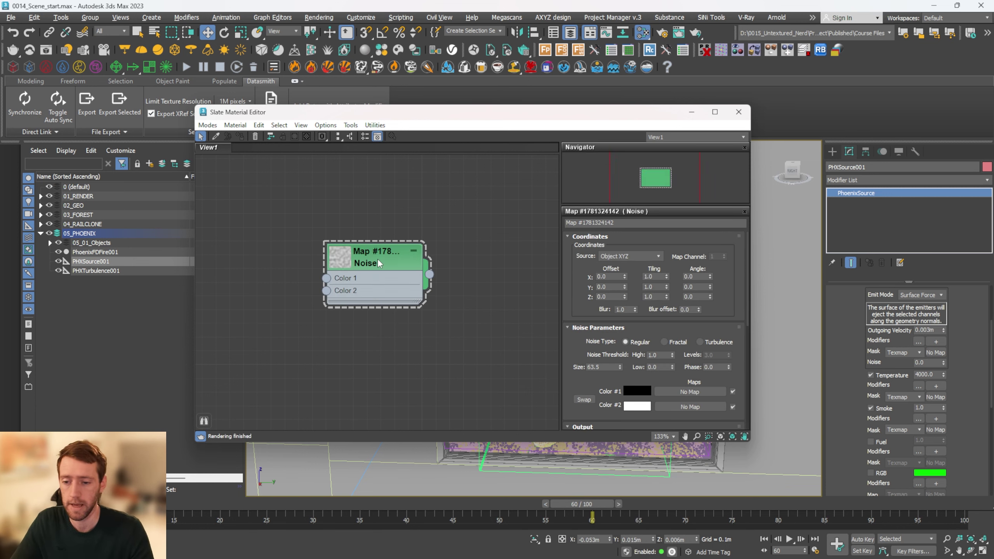
pyautogui.doubleClick(340, 258)
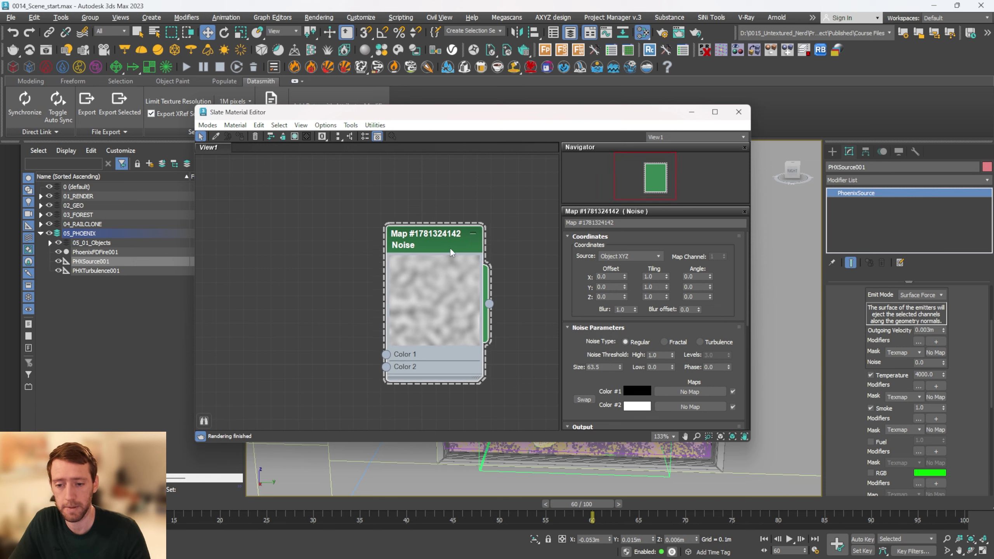
pyautogui.scroll(2, 365, 301)
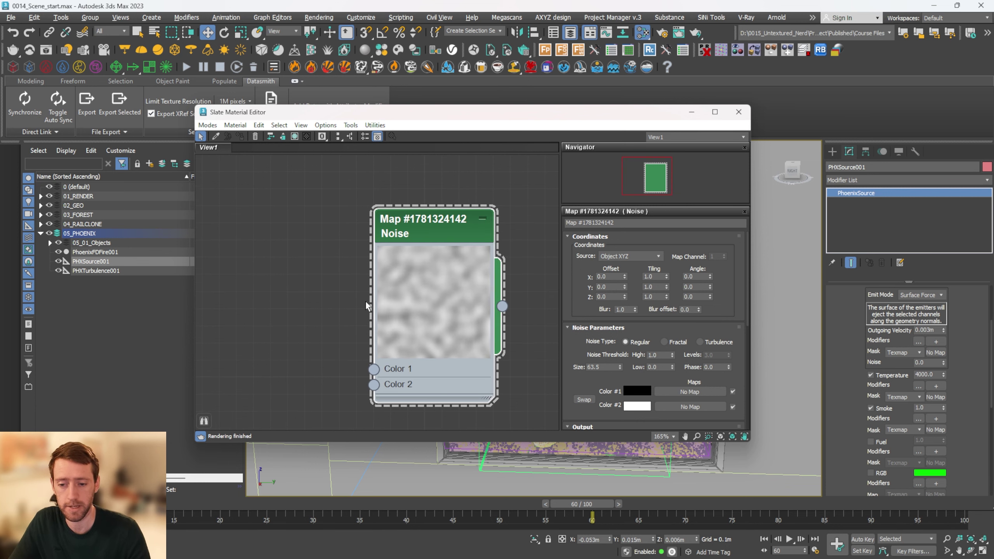
# Set the Noise map's Color #1 to dark grey with red, green and blue at 20
pyautogui.click(635, 391)
pyautogui.write('20')
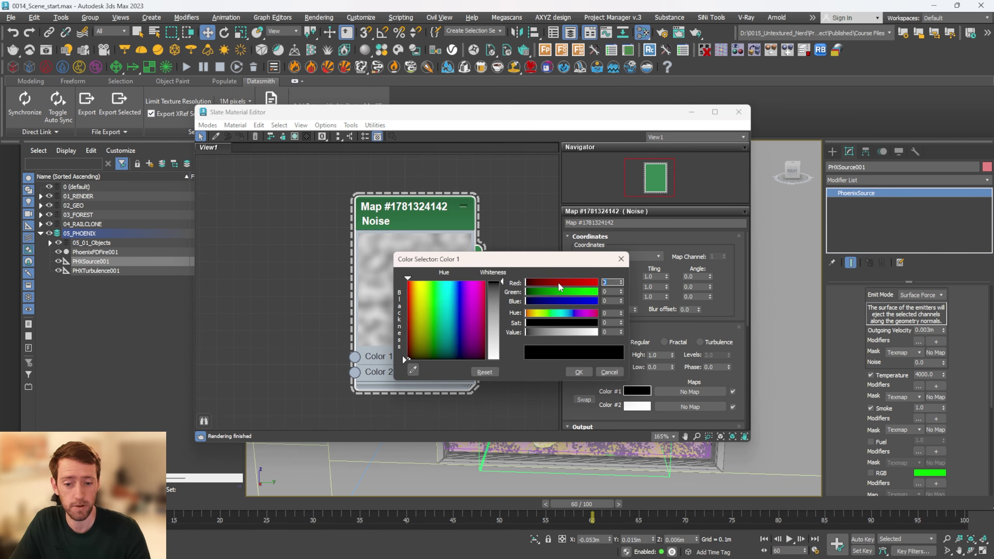
pyautogui.press('Tab')
pyautogui.write('20')
pyautogui.press('Tab')
pyautogui.write('20')
pyautogui.press('Return')
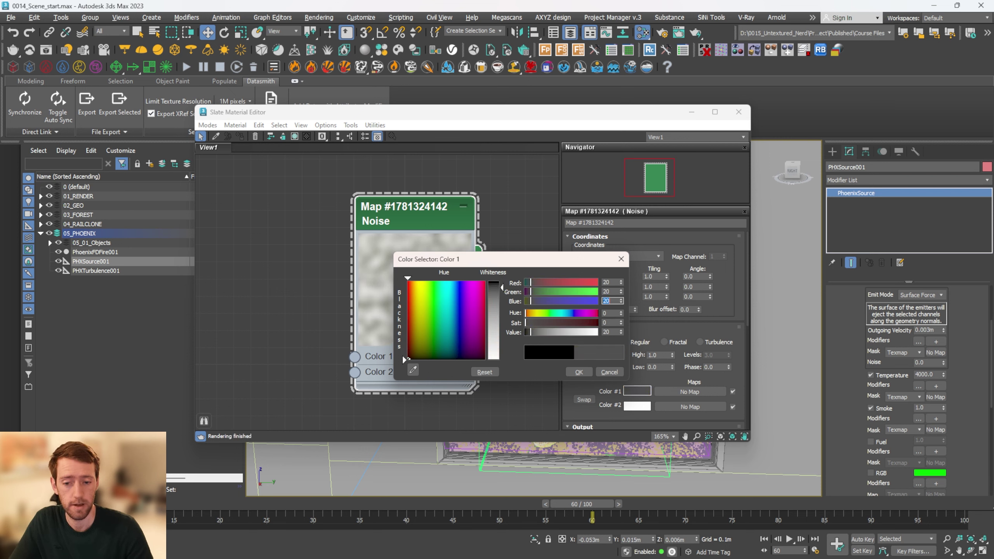
pyautogui.click(579, 372)
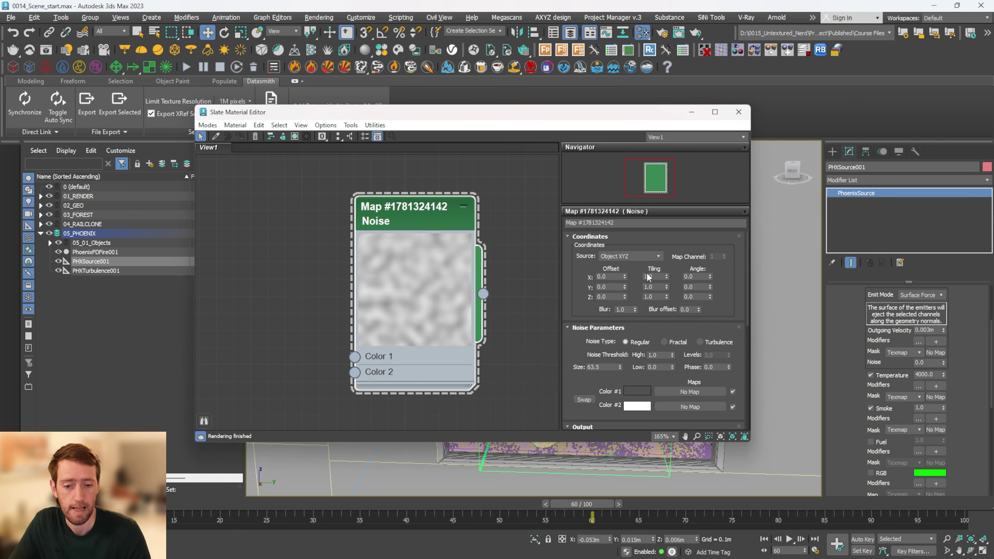
# Switch the Noise map's coordinate source to Explicit Map Channel and offset it by 2.0 in U and 0.2 in V
pyautogui.click(636, 256)
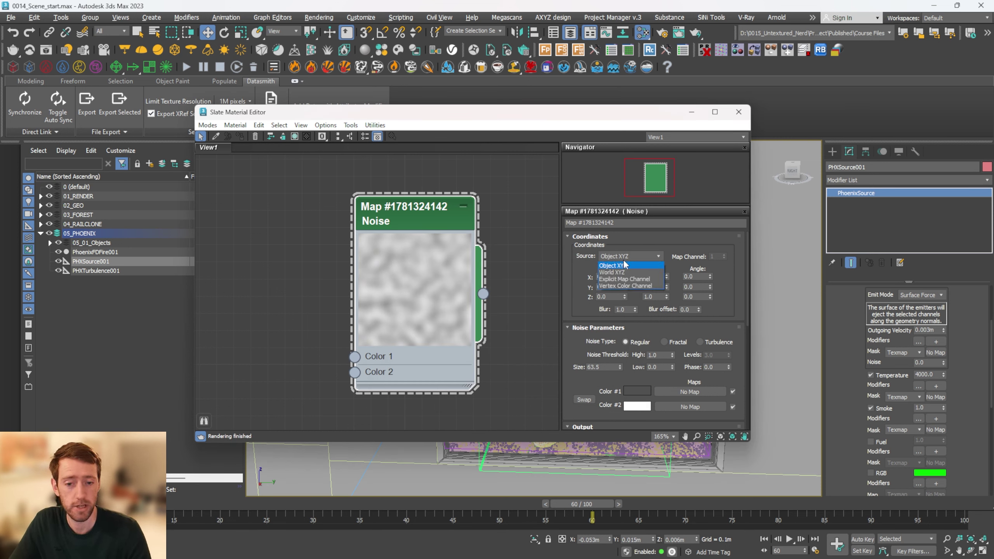
pyautogui.click(631, 280)
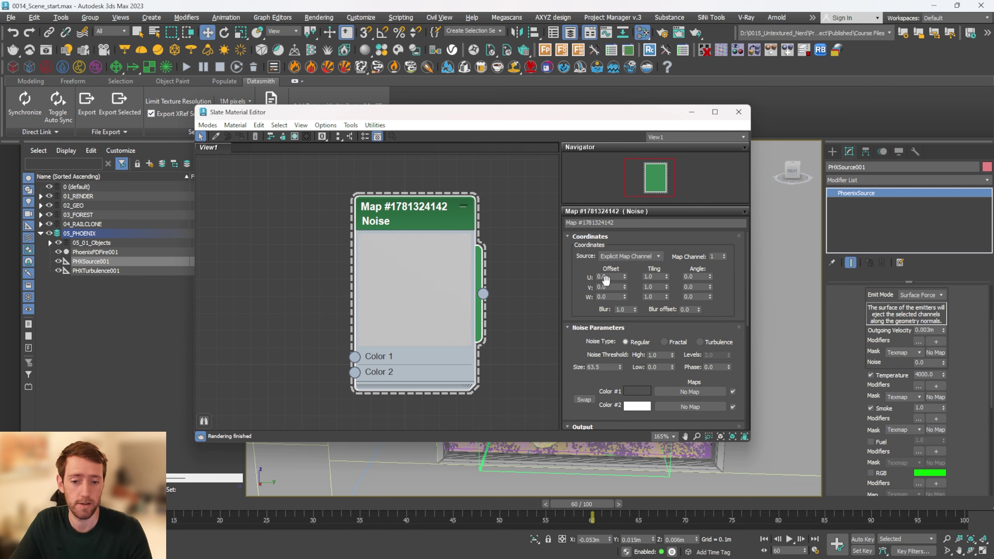
pyautogui.write('2')
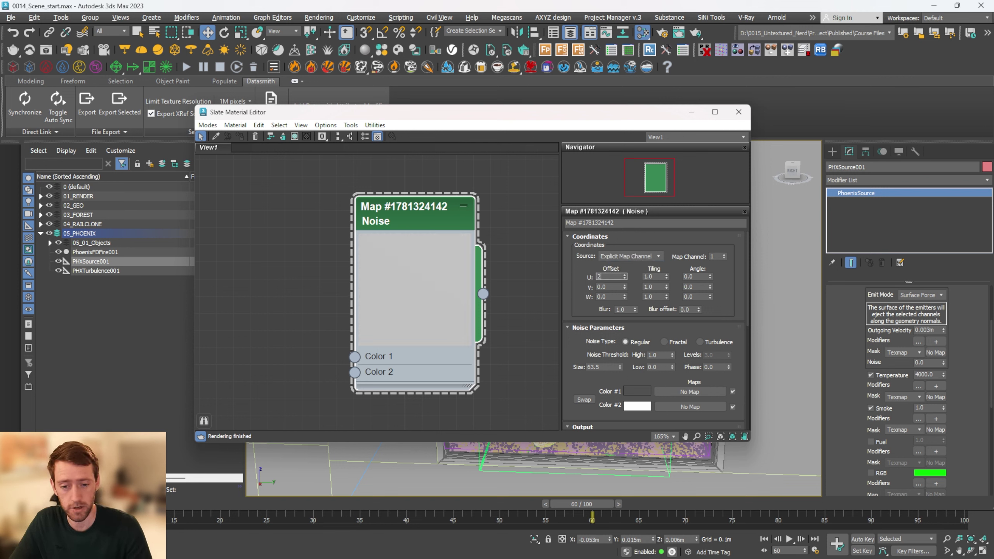
pyautogui.press('Tab')
pyautogui.write('.2')
pyautogui.press('Return')
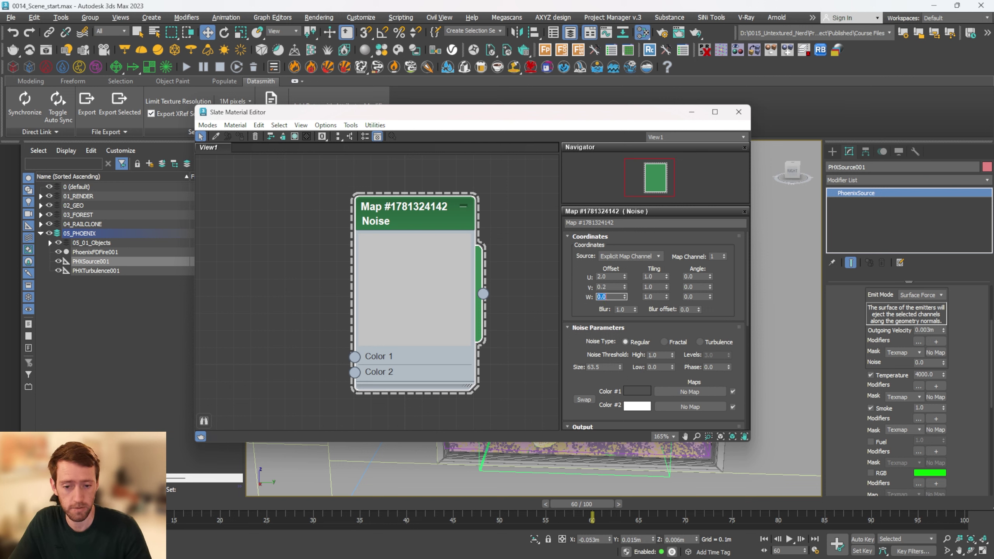
# Set the Noise map's Size to 0.45 and its noise threshold to High 0.55 and Low 0.3
pyautogui.doubleClick(602, 367)
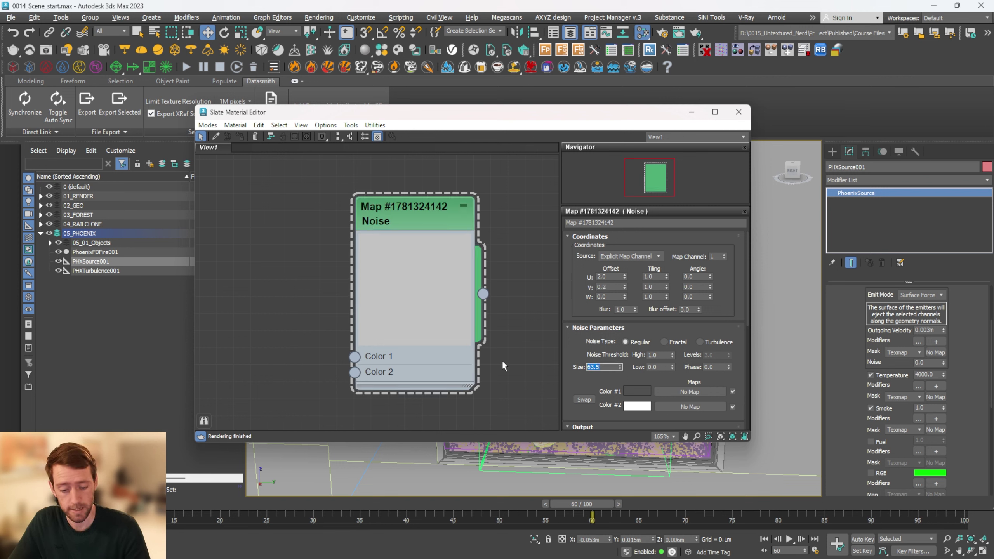
pyautogui.write('.45')
pyautogui.press('Return')
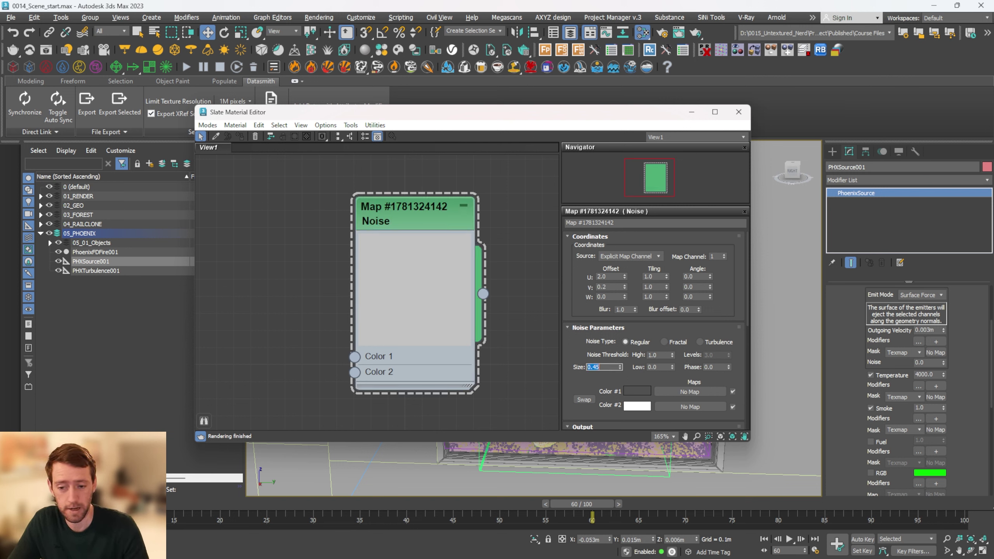
pyautogui.doubleClick(663, 354)
pyautogui.press('BackSpace')
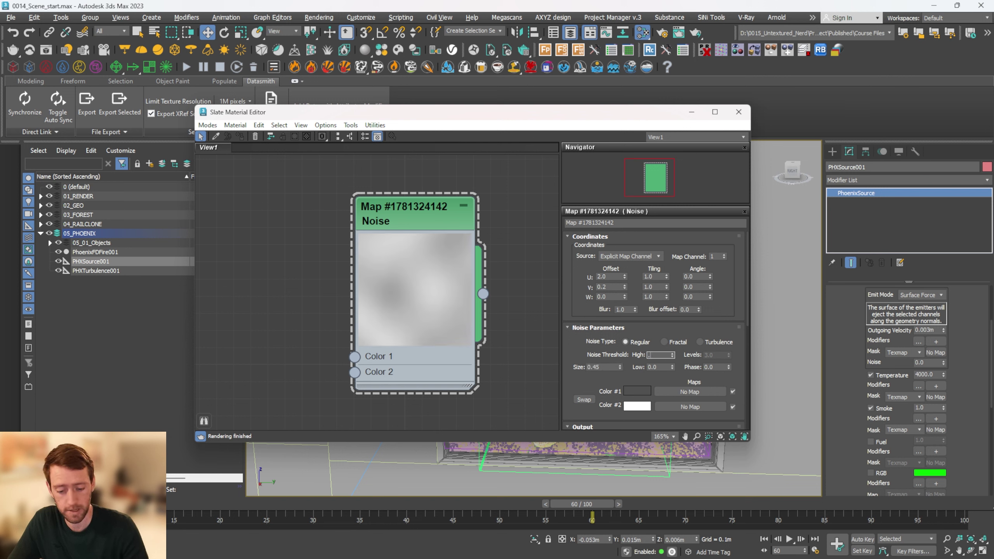
pyautogui.write('.55')
pyautogui.press('Tab')
pyautogui.write('.3')
pyautogui.press('Return')
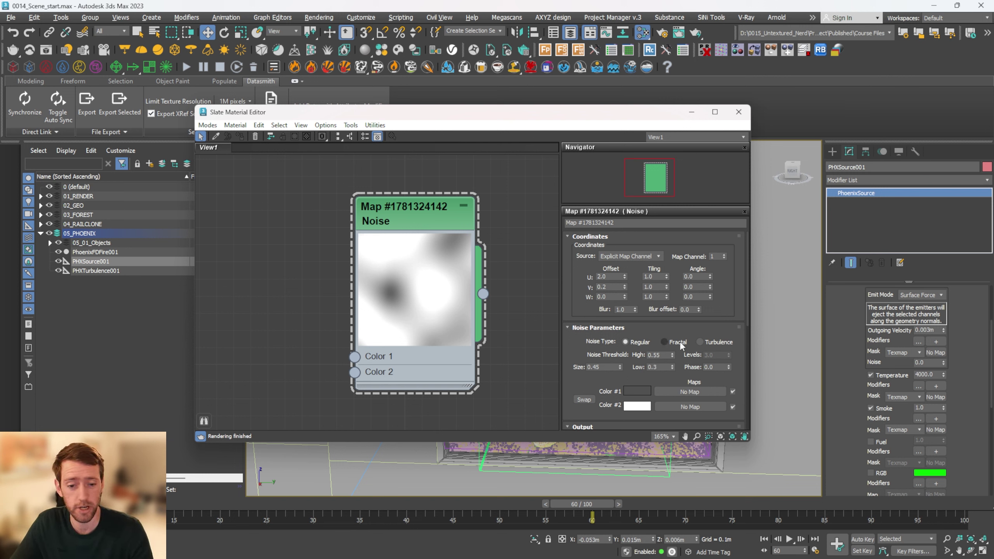
# Change the noise type to Fractal and set its Levels to 6
pyautogui.click(663, 342)
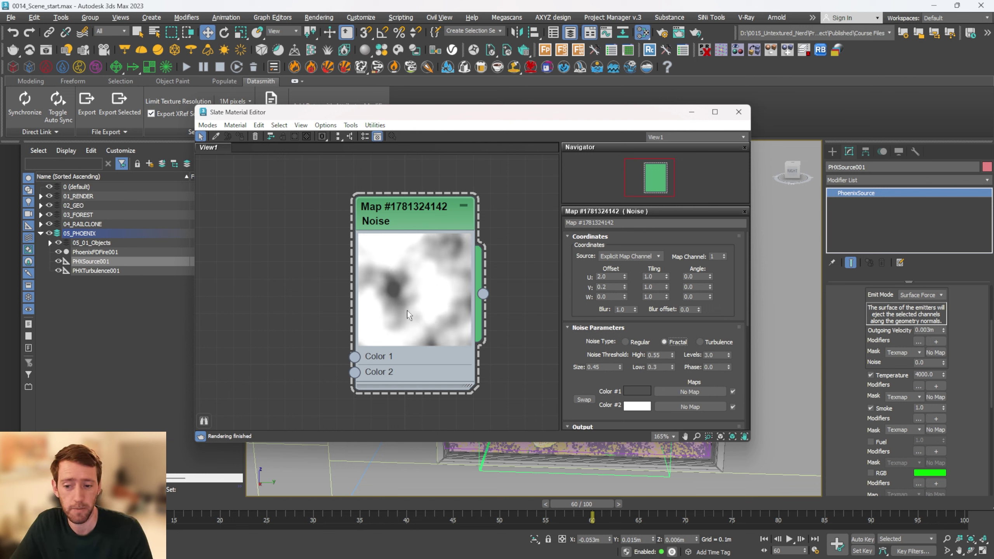
pyautogui.scroll(1, 391, 272)
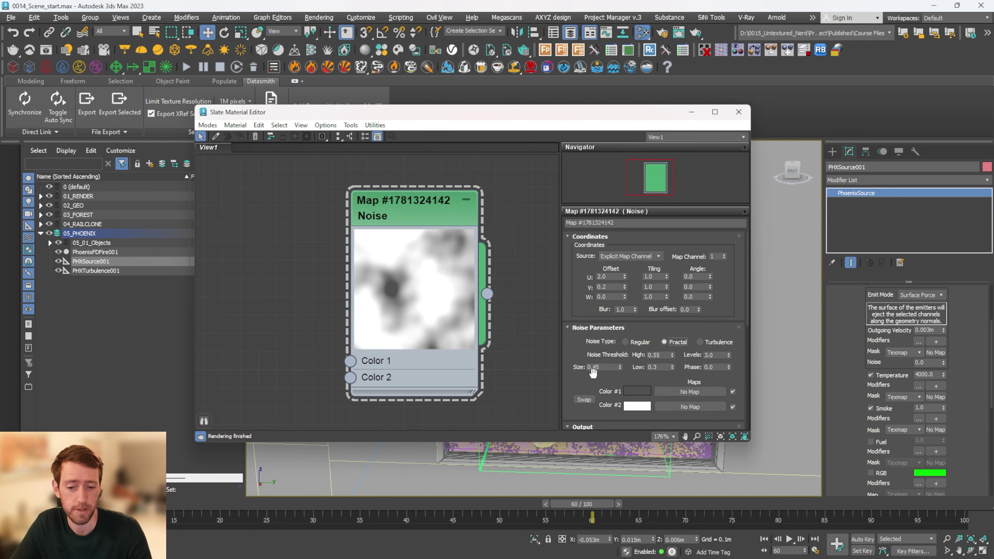
pyautogui.doubleClick(708, 355)
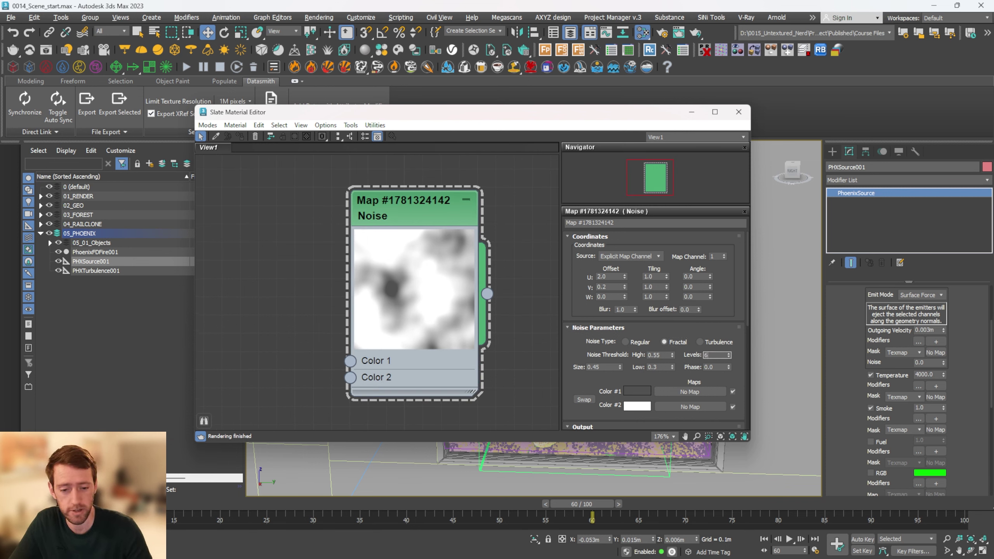
pyautogui.write('6')
pyautogui.press('Return')
pyautogui.scroll(1, 420, 199)
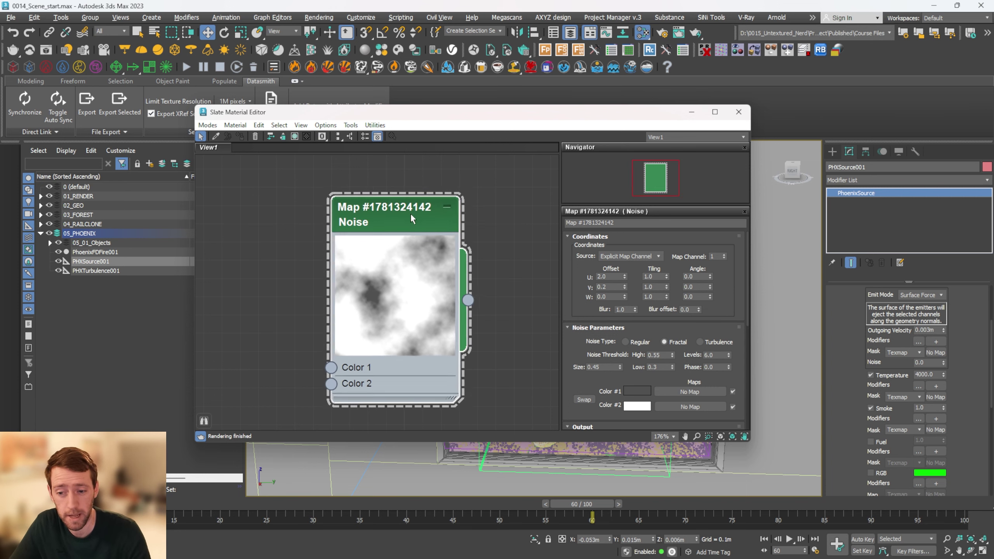
# Enable the Noise map's output color map and bend the curve downward using a Bezier-Corner start point
pyautogui.scroll(-5, 598, 389)
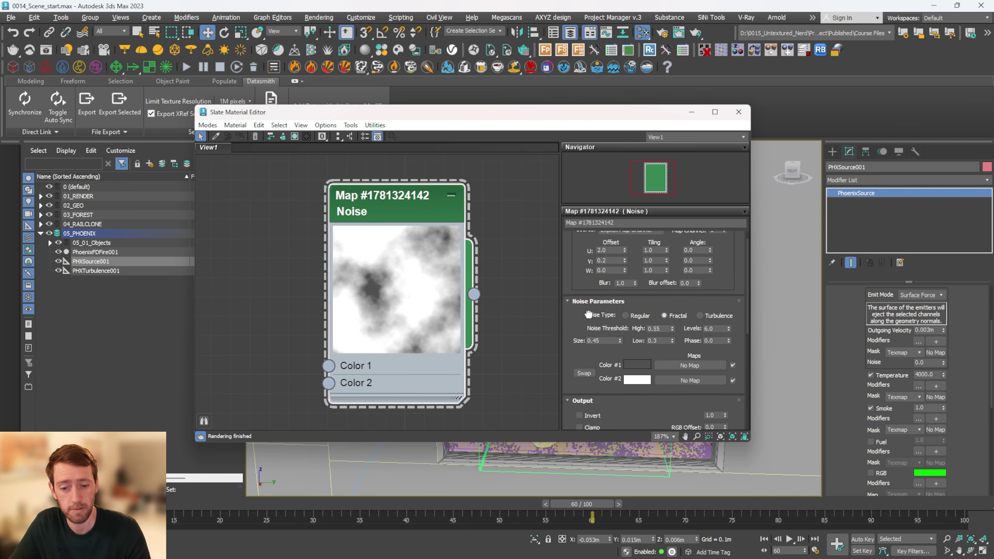
pyautogui.click(579, 348)
pyautogui.scroll(-2, 594, 372)
pyautogui.rightClick(595, 375)
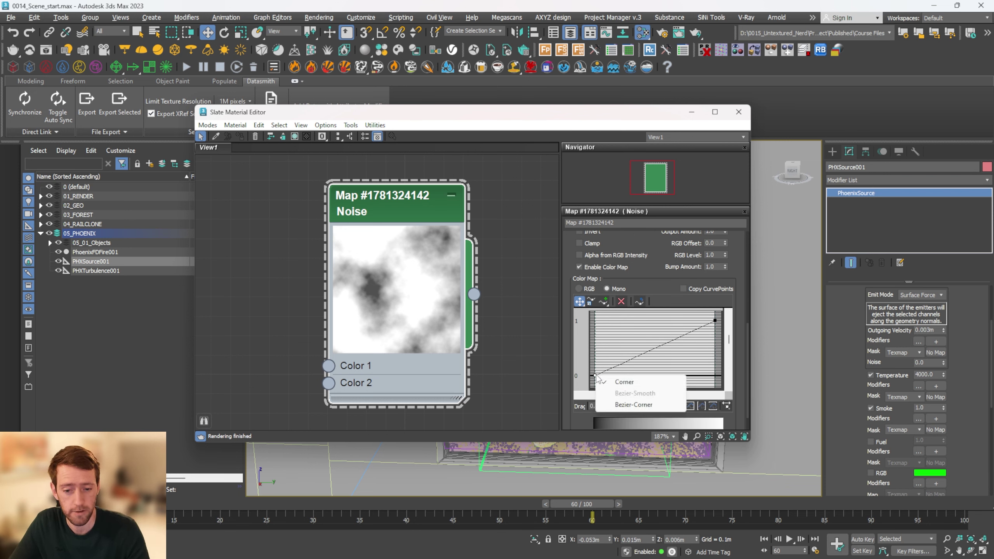
pyautogui.click(636, 406)
pyautogui.moveTo(624, 361); pyautogui.dragTo(659, 375)
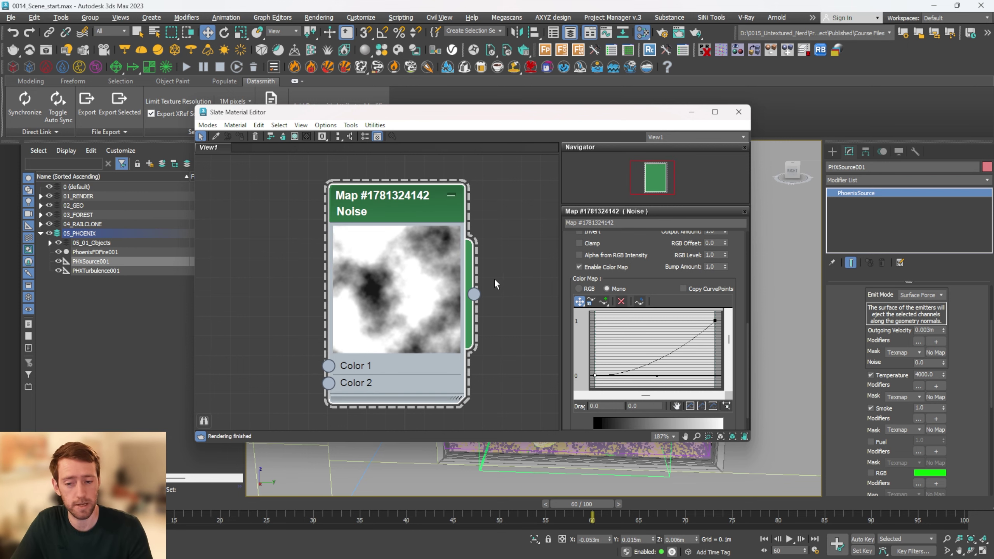
# Assign the Noise map as an instance to the fire source's Outgoing Velocity and Temperature masks
pyautogui.moveTo(473, 294); pyautogui.dragTo(937, 354)
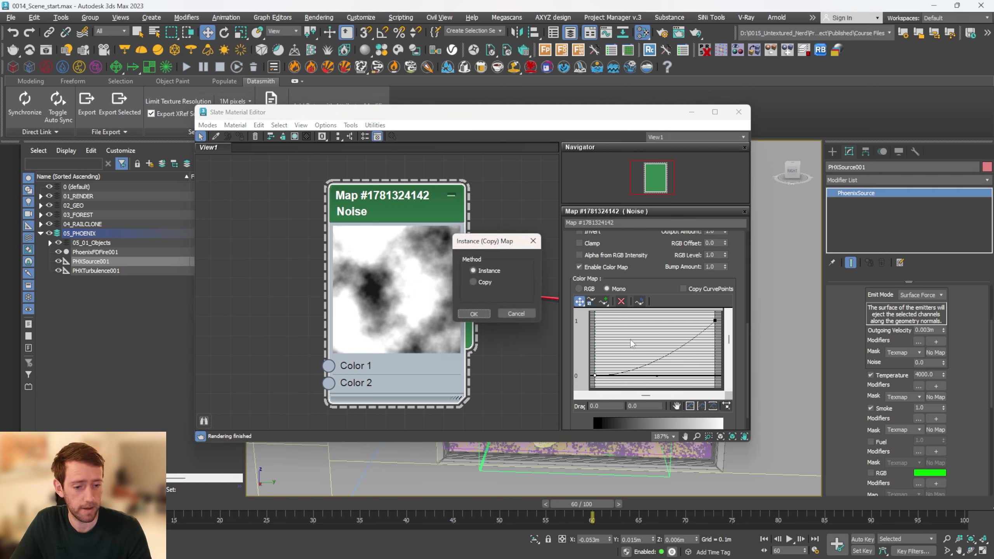
pyautogui.click(482, 316)
pyautogui.moveTo(474, 295); pyautogui.dragTo(937, 398)
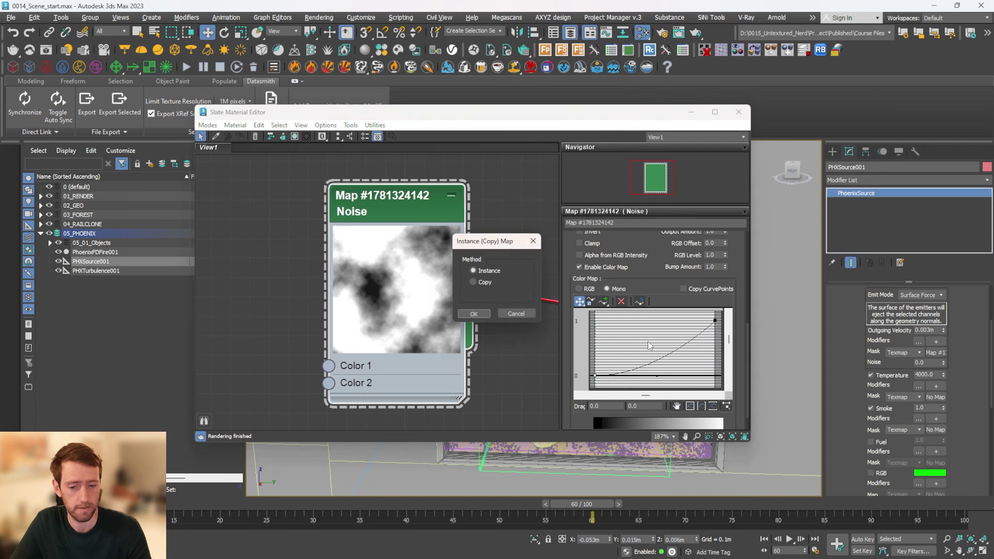
pyautogui.click(482, 316)
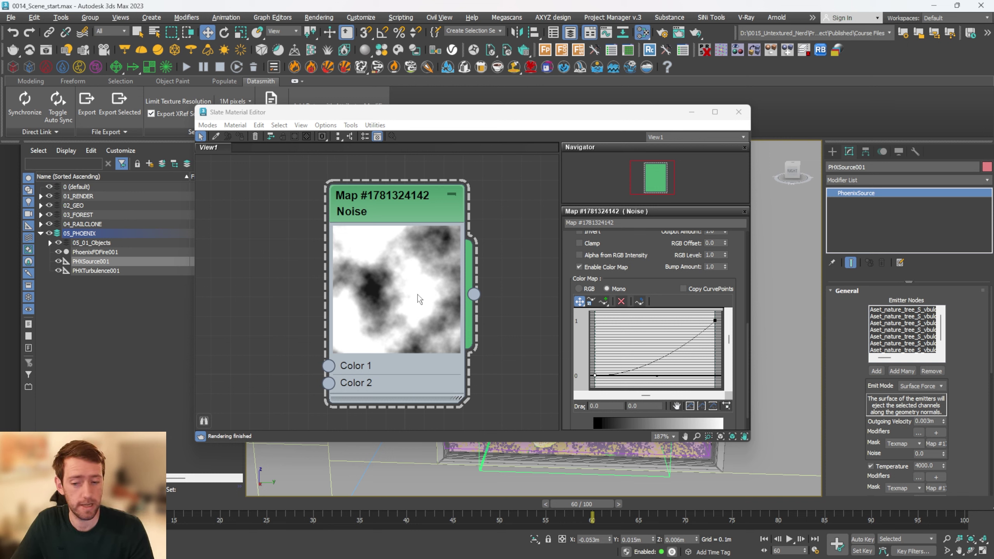
# Set the Random Seed of the PHXTurbulence001 force to 3
pyautogui.click(107, 271)
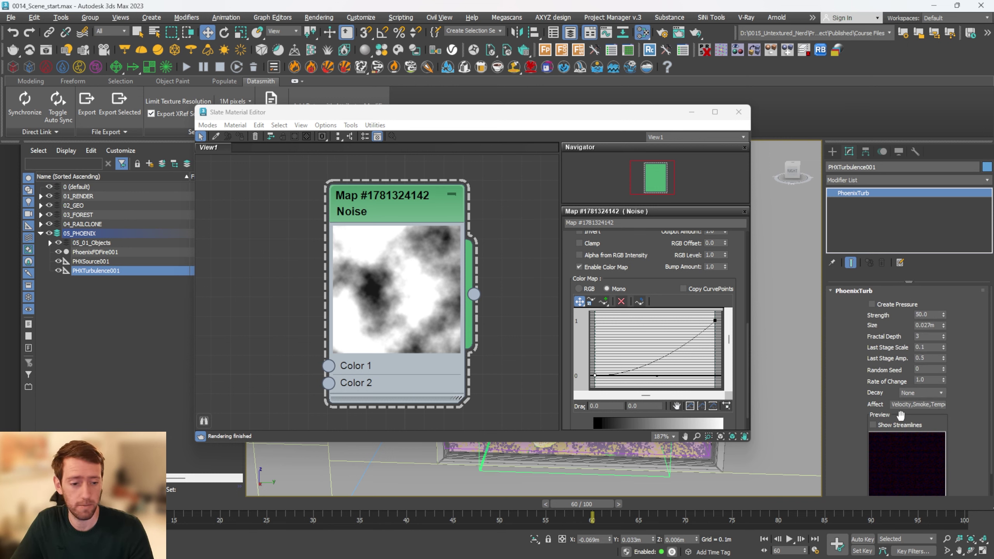
pyautogui.doubleClick(929, 370)
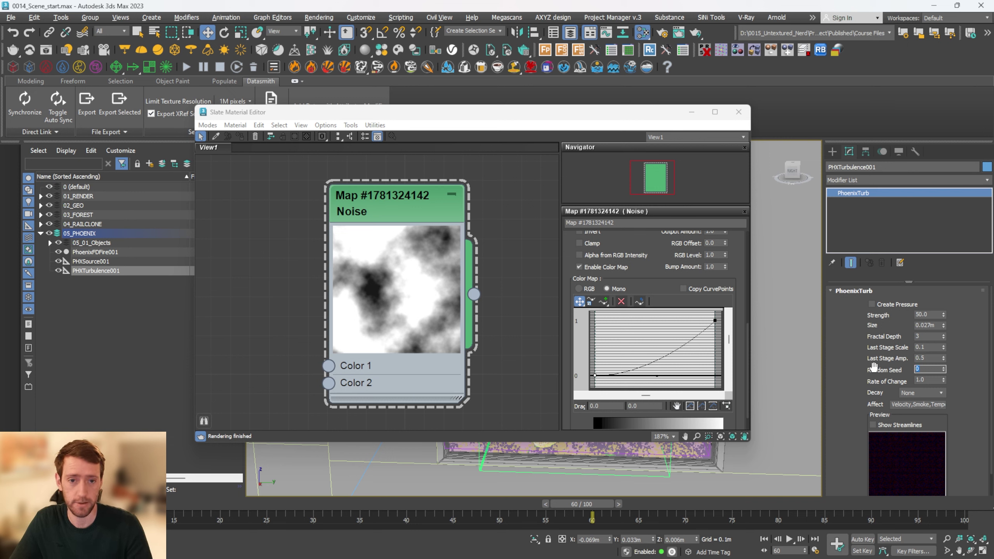
pyautogui.press('Return')
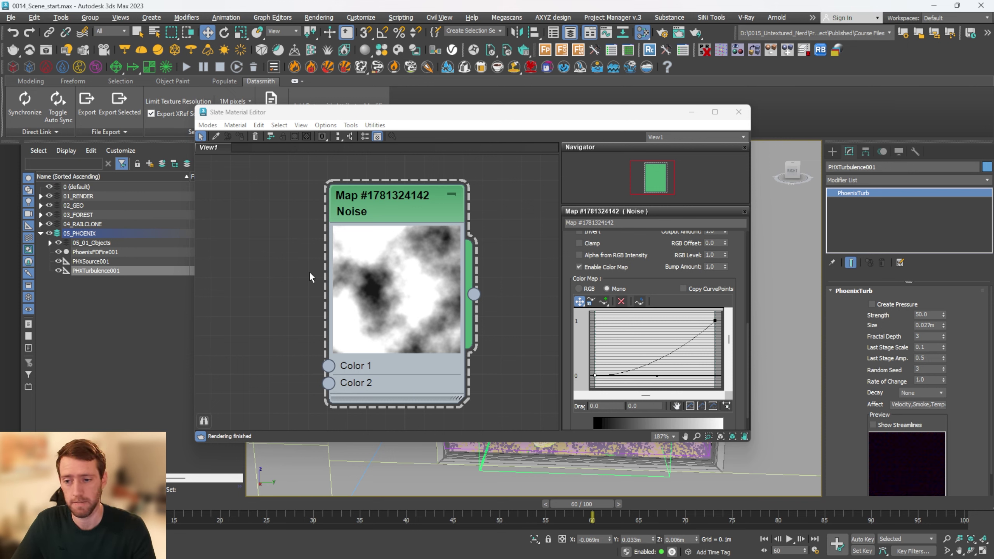
# Run the simulation of the PhoenixFDFire001 simulator again
pyautogui.click(95, 252)
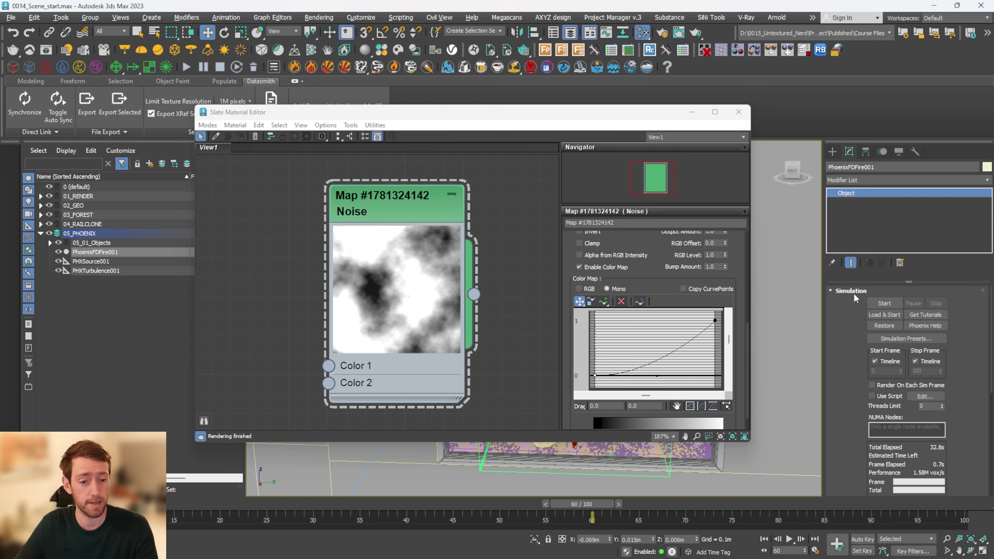
pyautogui.click(884, 303)
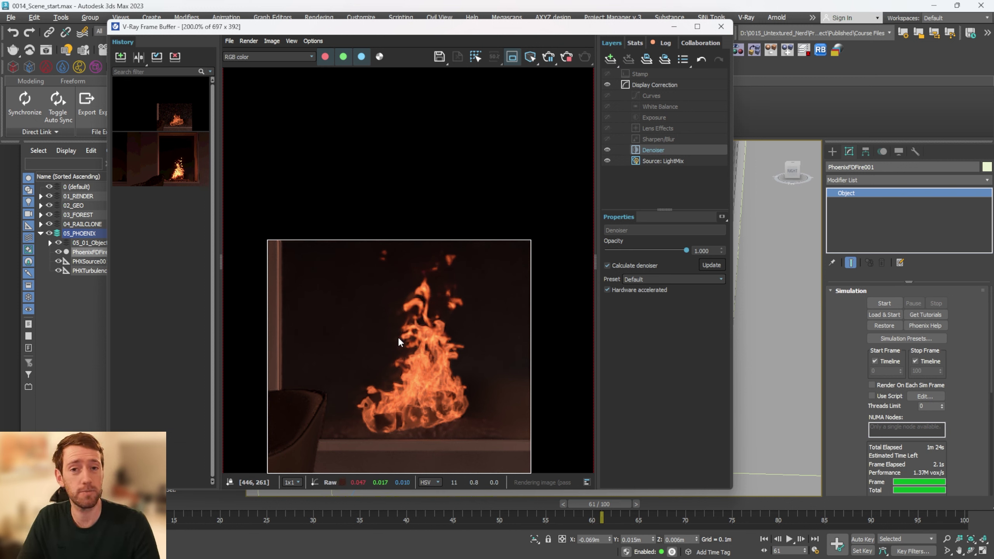
# Store the current render in the frame buffer history, A/B compare it with the previous fire render, and end the comparison
pyautogui.click(139, 58)
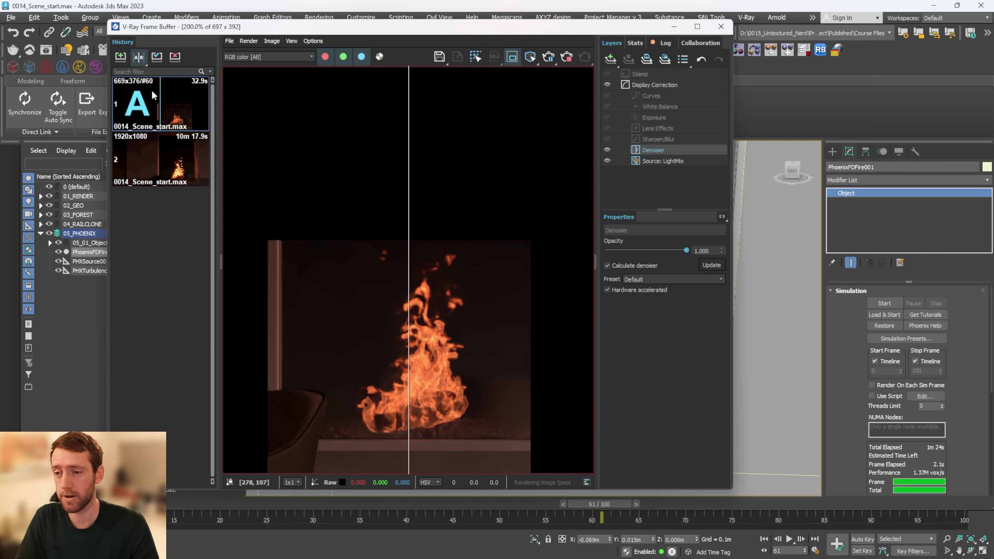
pyautogui.click(191, 145)
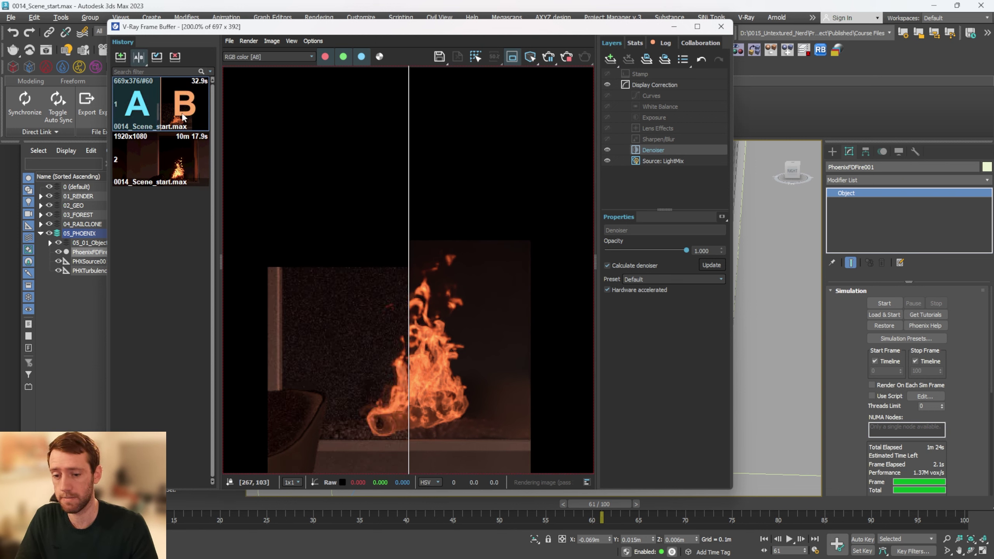
pyautogui.click(137, 160)
pyautogui.click(120, 57)
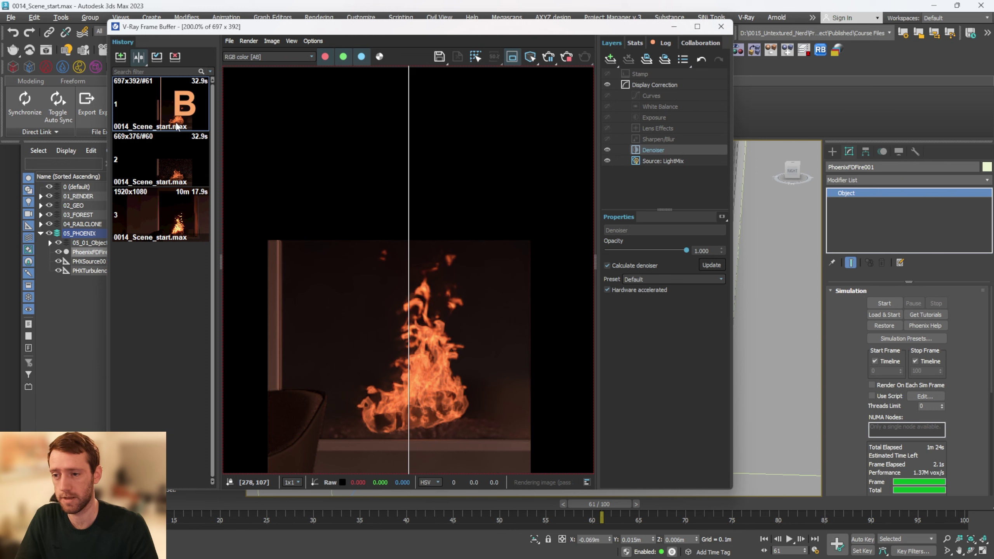
pyautogui.click(138, 103)
pyautogui.click(186, 156)
pyautogui.moveTo(409, 325); pyautogui.dragTo(496, 350)
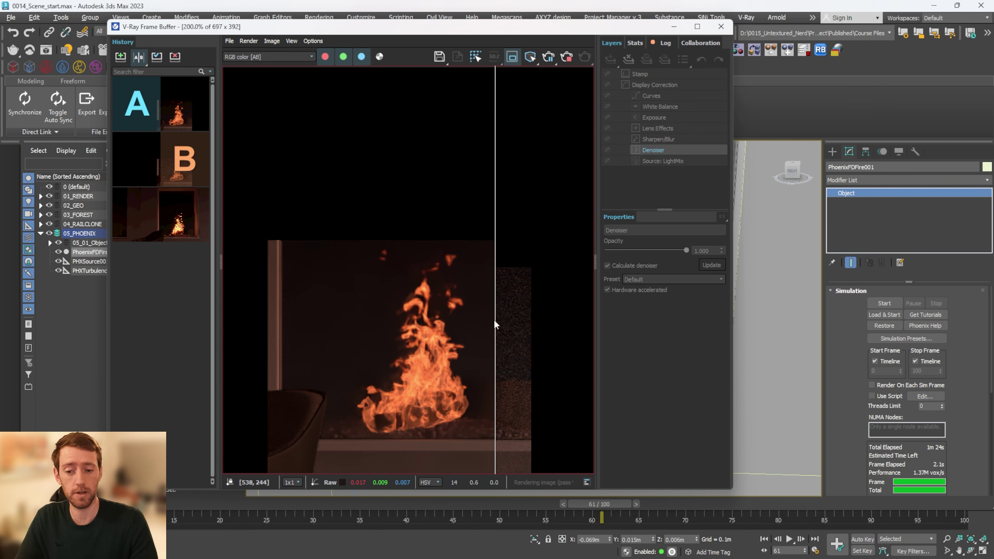
pyautogui.moveTo(493, 328)
pyautogui.mouseDown()
pyautogui.moveTo(324, 339)
pyautogui.moveTo(481, 339)
pyautogui.mouseUp()
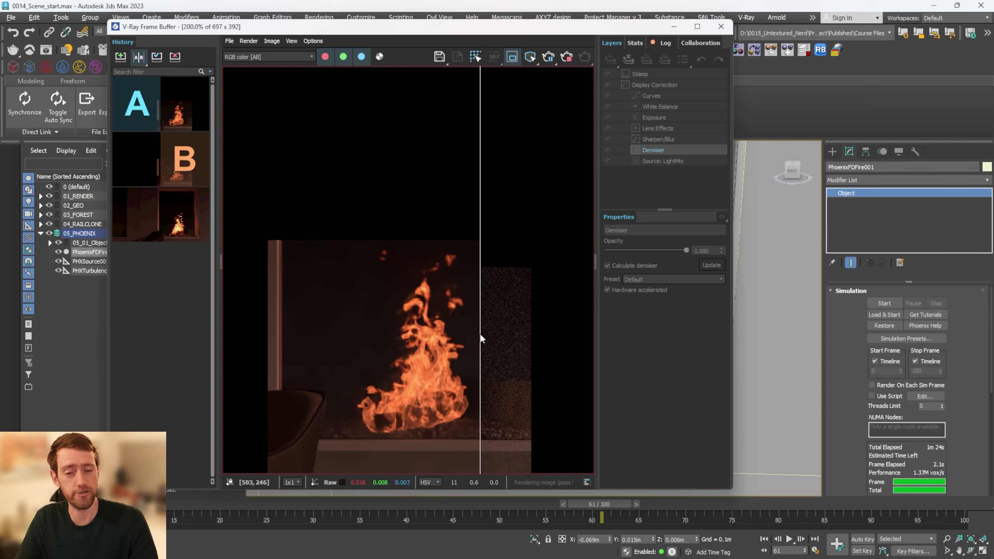
pyautogui.click(566, 58)
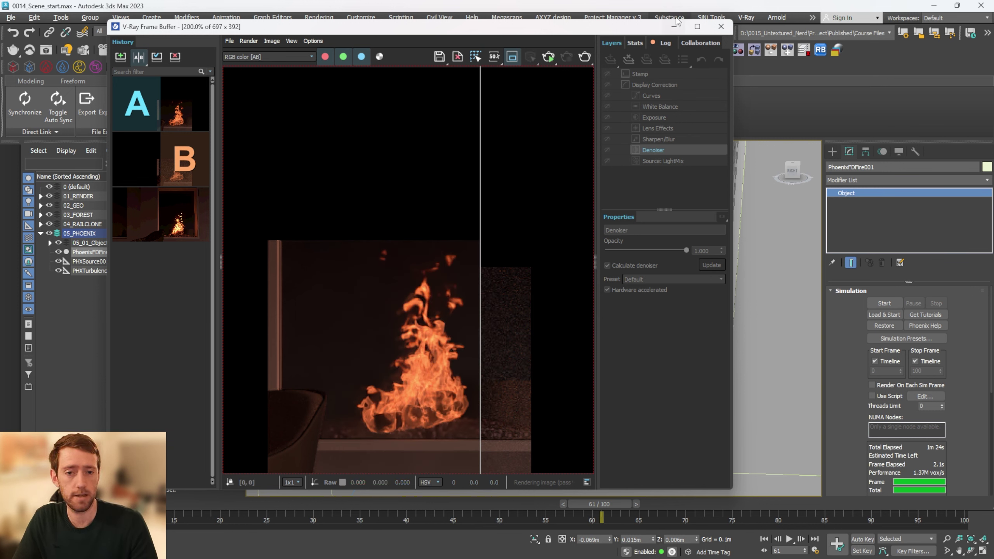
pyautogui.click(721, 27)
# Open the volumetric render options of PhoenixFDFire001 beside the frame buffer with the Fire settings shown
pyautogui.click(855, 294)
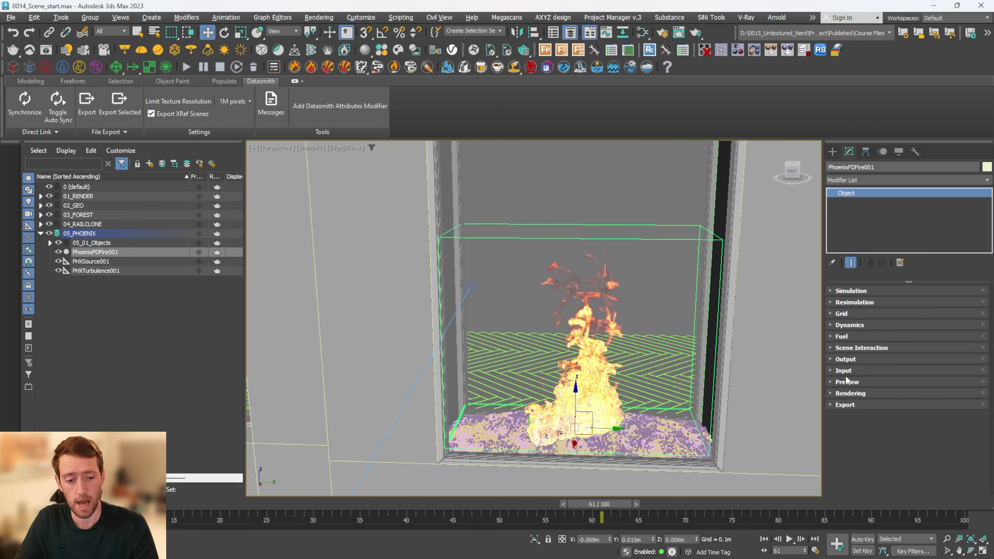
pyautogui.click(851, 394)
pyautogui.scroll(-2, 847, 412)
pyautogui.click(903, 390)
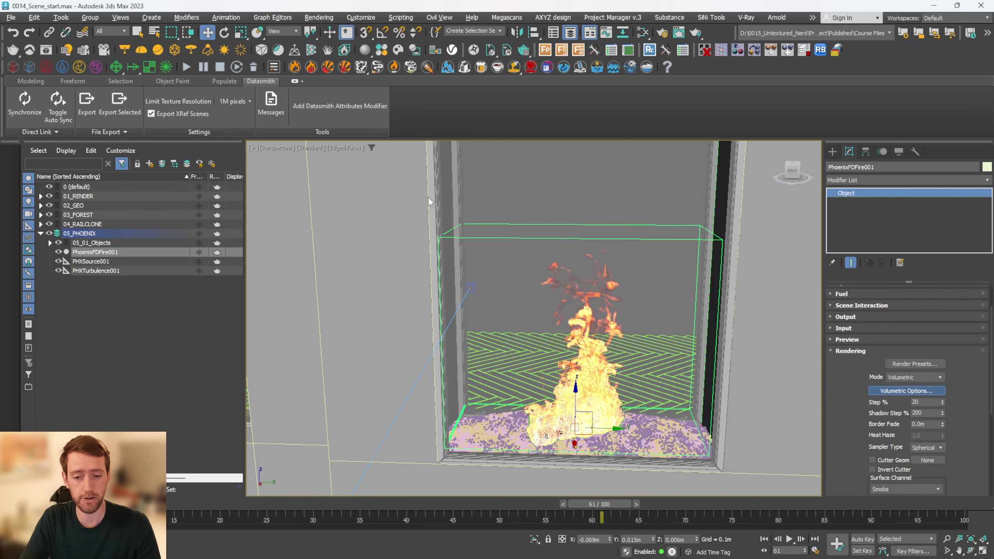
pyautogui.moveTo(633, 143); pyautogui.dragTo(349, 86)
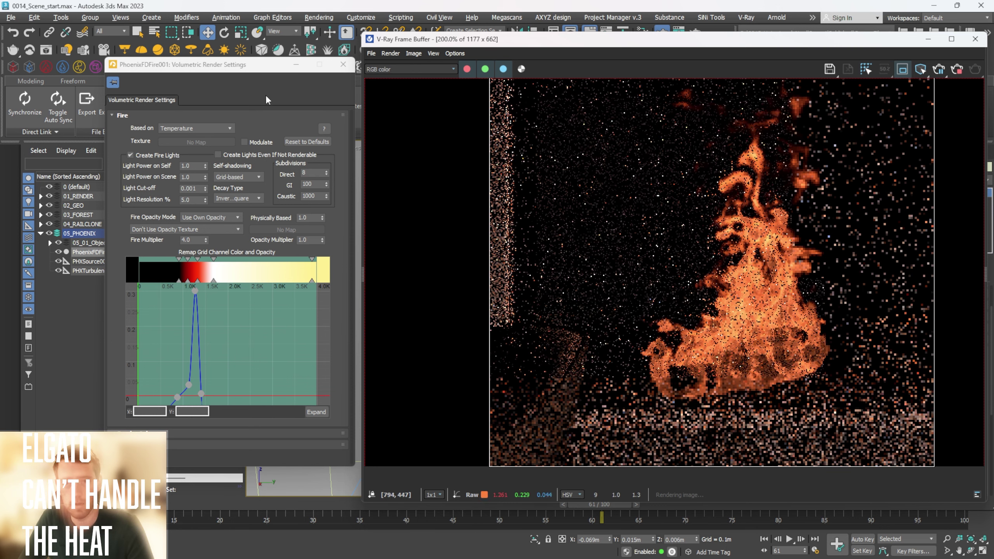
pyautogui.moveTo(247, 65); pyautogui.dragTo(245, 59)
pyautogui.click(117, 109)
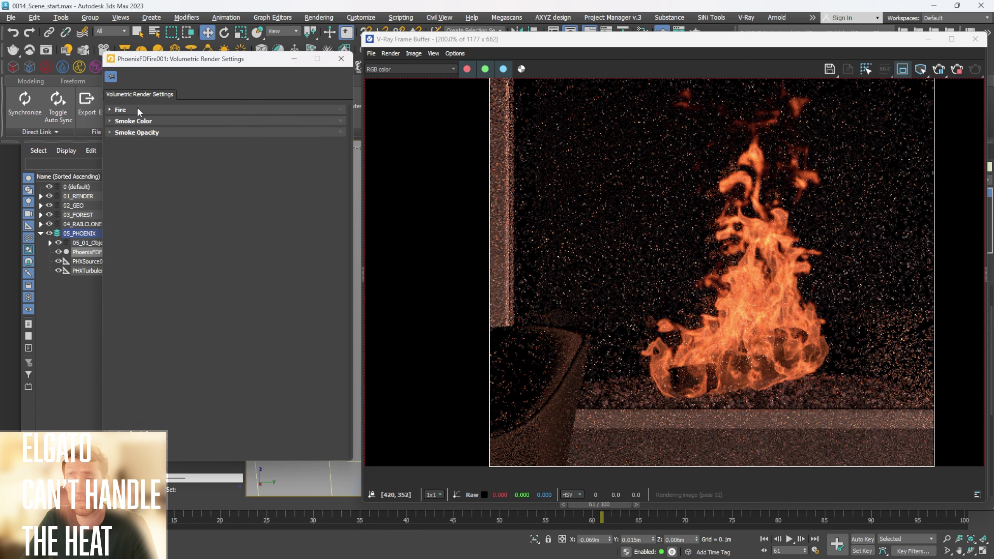
pyautogui.click(137, 107)
# Try a Fire Multiplier of 25 and reduce it to 20
pyautogui.click(191, 235)
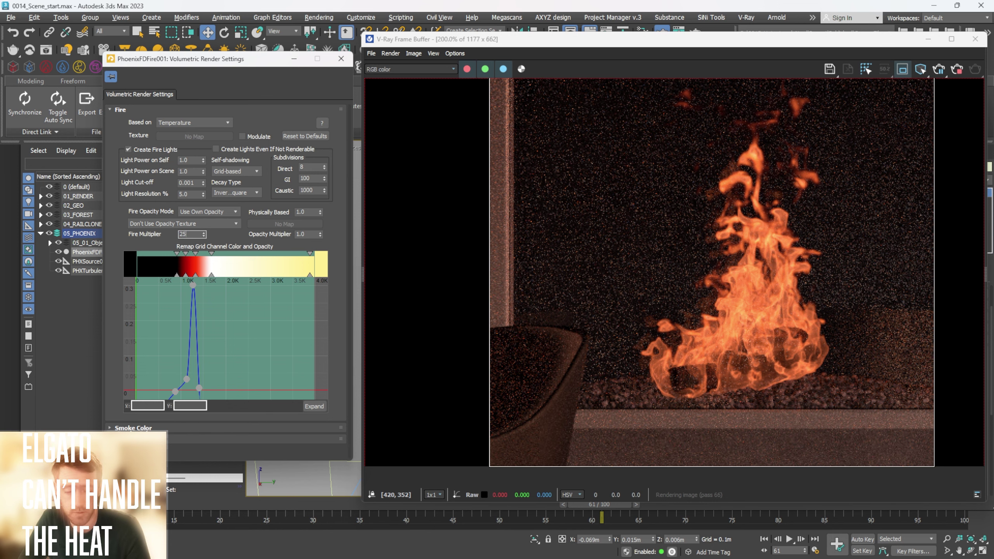
pyautogui.write('25')
pyautogui.press('Return')
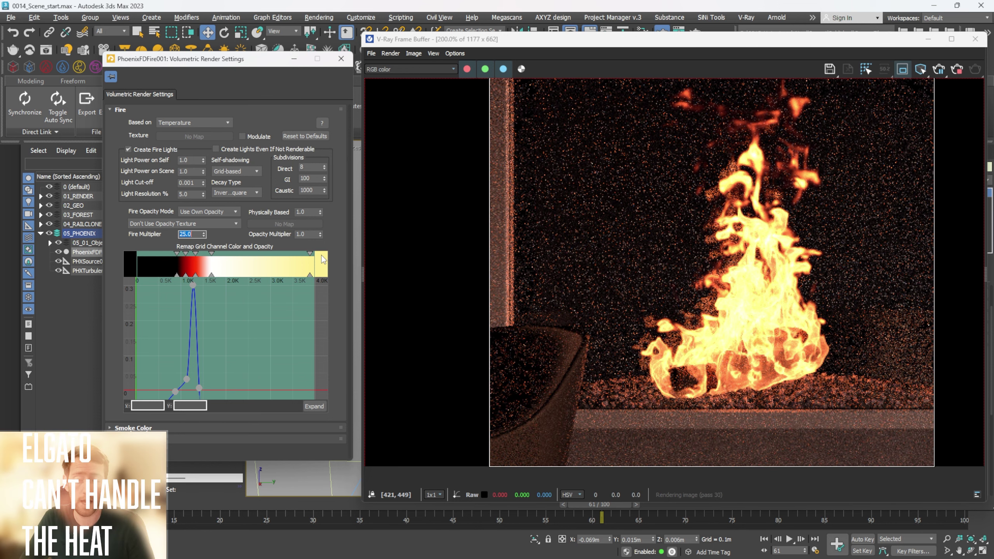
pyautogui.write('20')
pyautogui.press('Return')
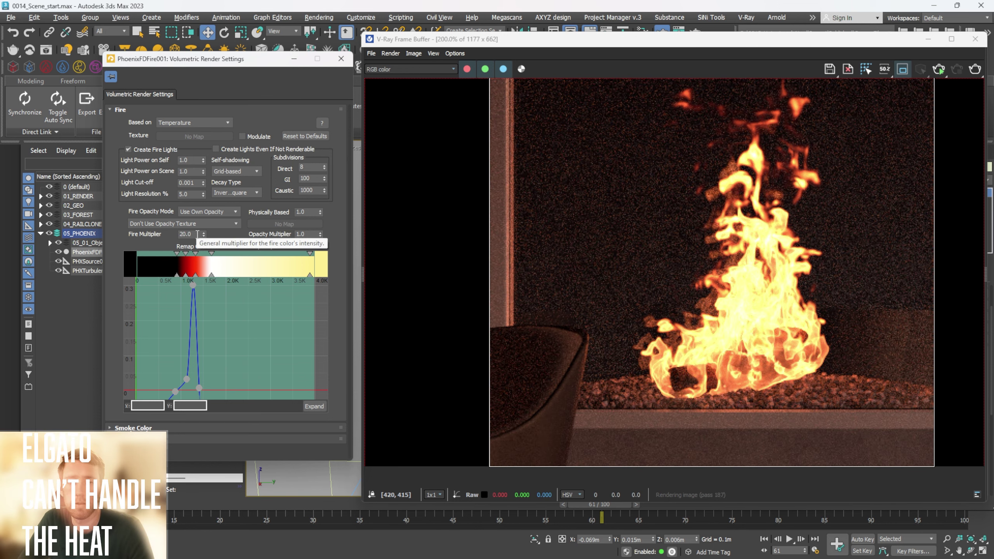
pyautogui.doubleClick(190, 234)
# Set the fire's opacity texture mode to Multiply Opacity By Texture and its Physically Based value to 0
pyautogui.click(227, 223)
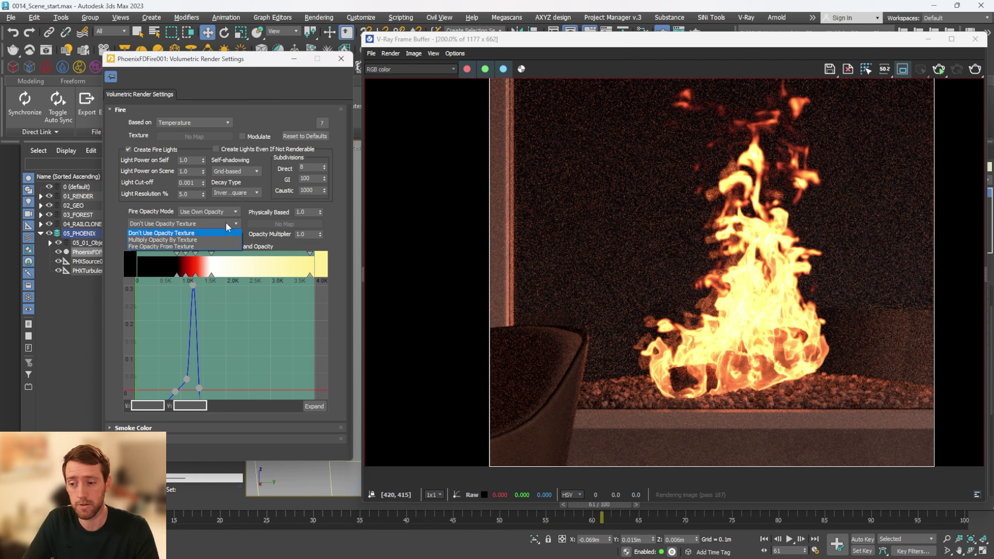
pyautogui.click(180, 240)
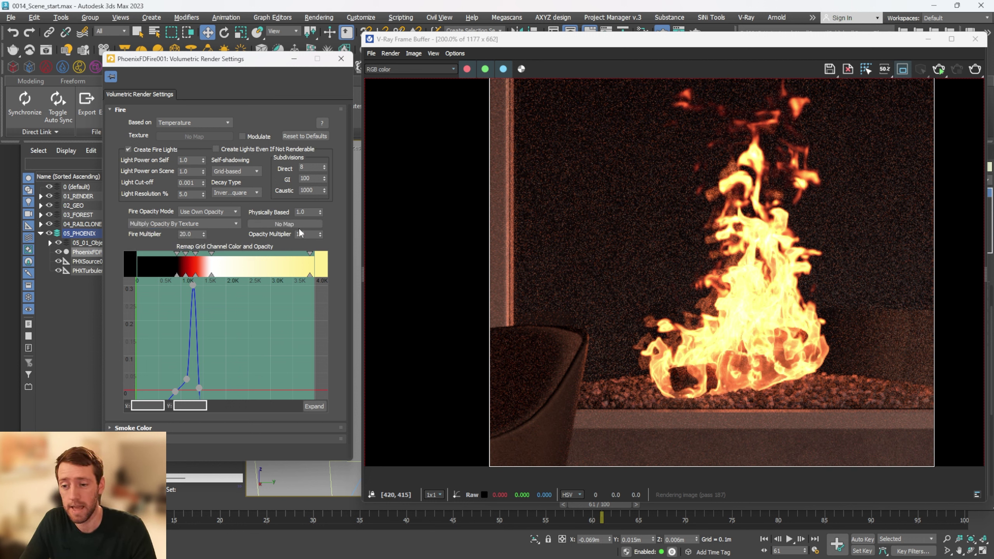
pyautogui.doubleClick(303, 212)
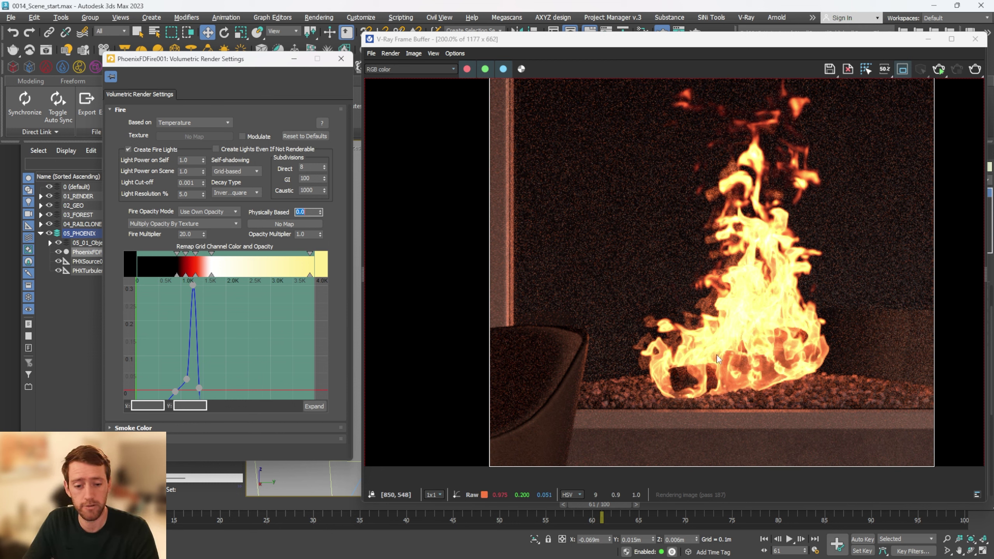
# Assign a VRayDistanceTex map as the fire's opacity texture
pyautogui.click(287, 223)
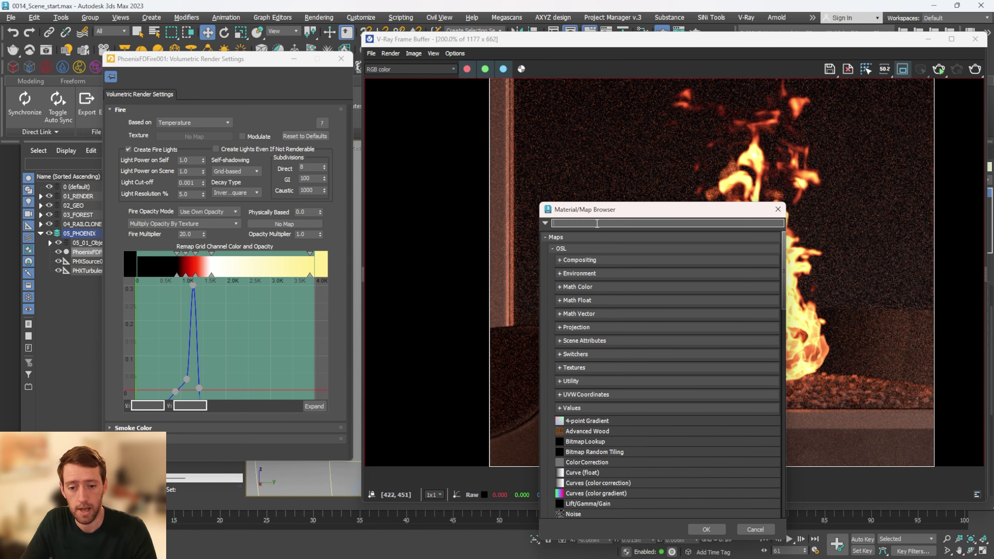
pyautogui.write('vraydis')
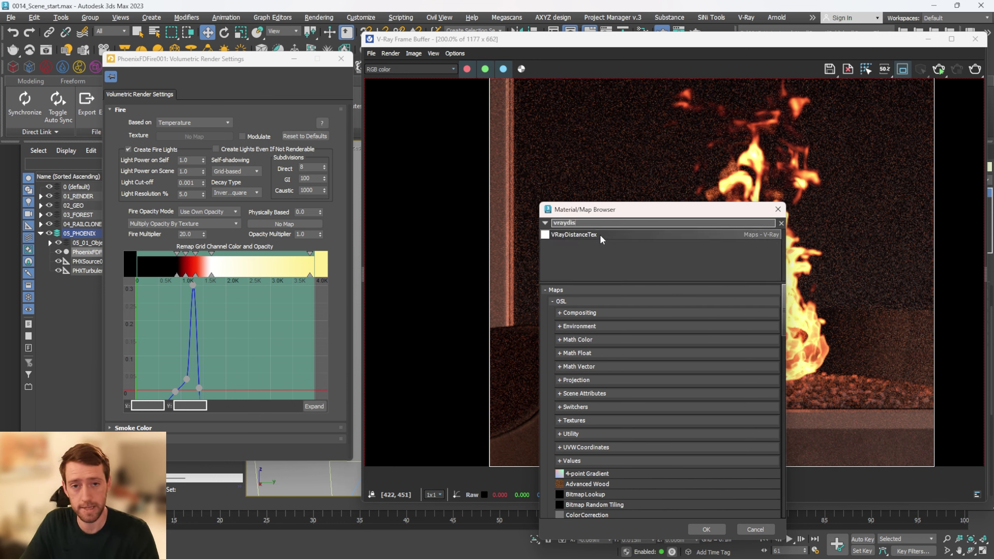
pyautogui.doubleClick(599, 235)
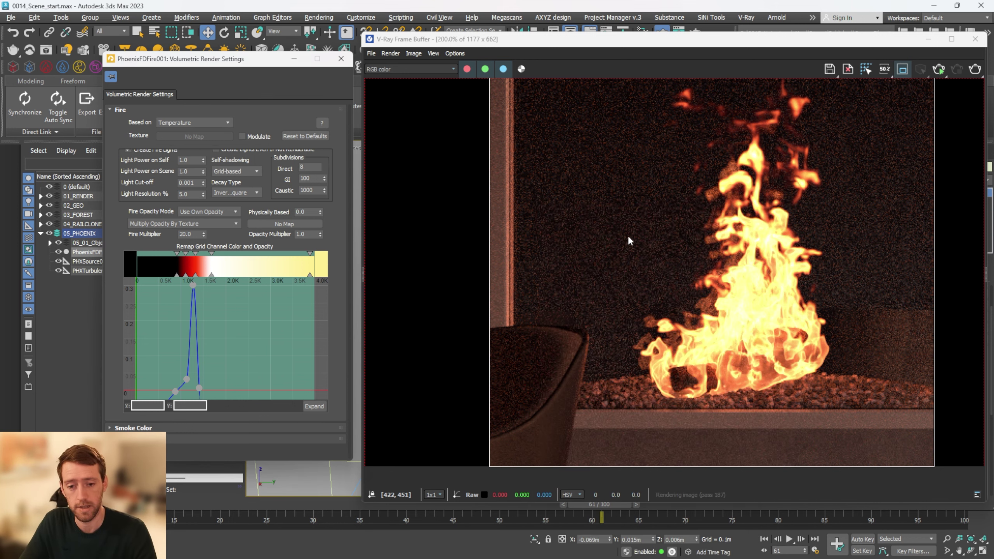
pyautogui.click(300, 226)
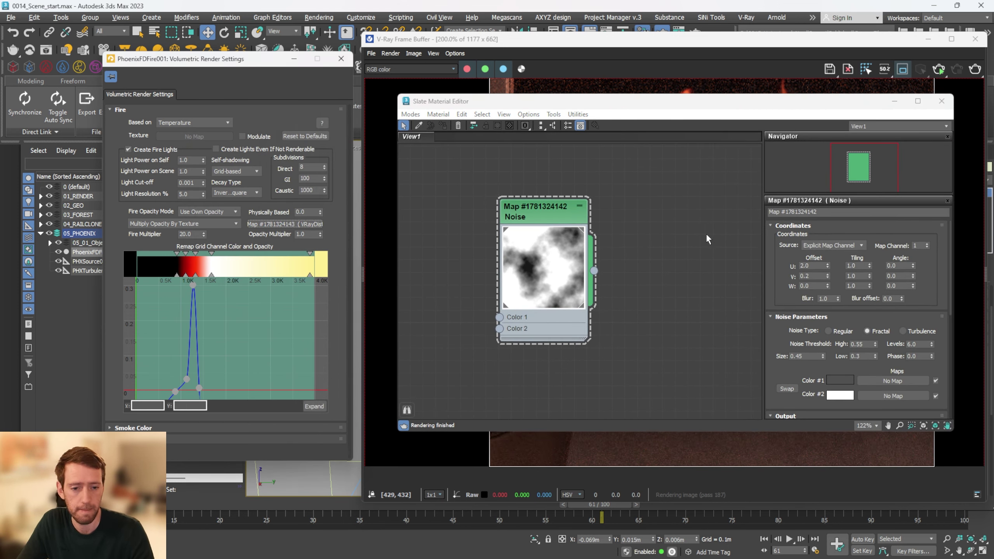
# Place the VRayDistanceTex map in the Slate Material Editor view and set its Distance to 0.04
pyautogui.moveTo(297, 229); pyautogui.dragTo(654, 218)
pyautogui.click(652, 298)
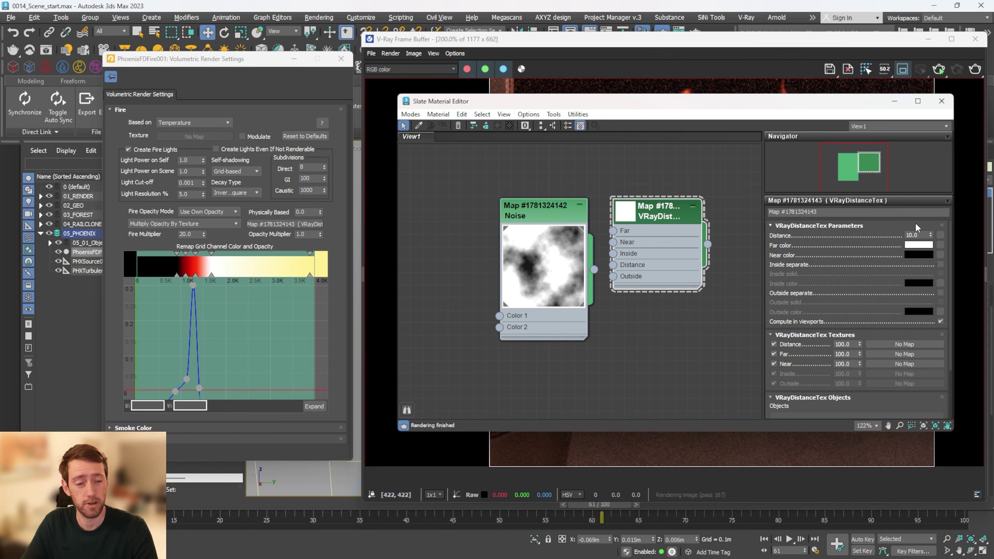
pyautogui.doubleClick(918, 235)
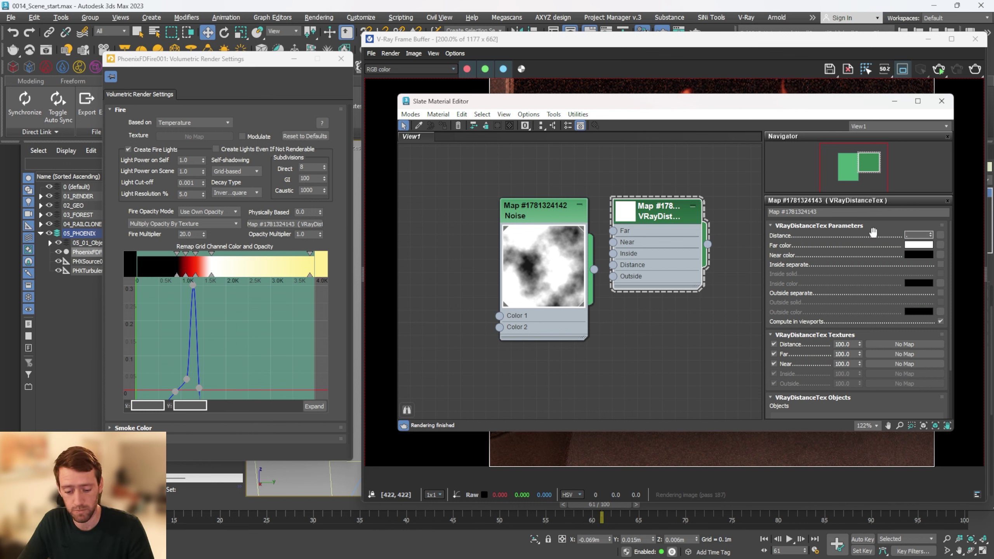
pyautogui.write('.04')
pyautogui.press('Return')
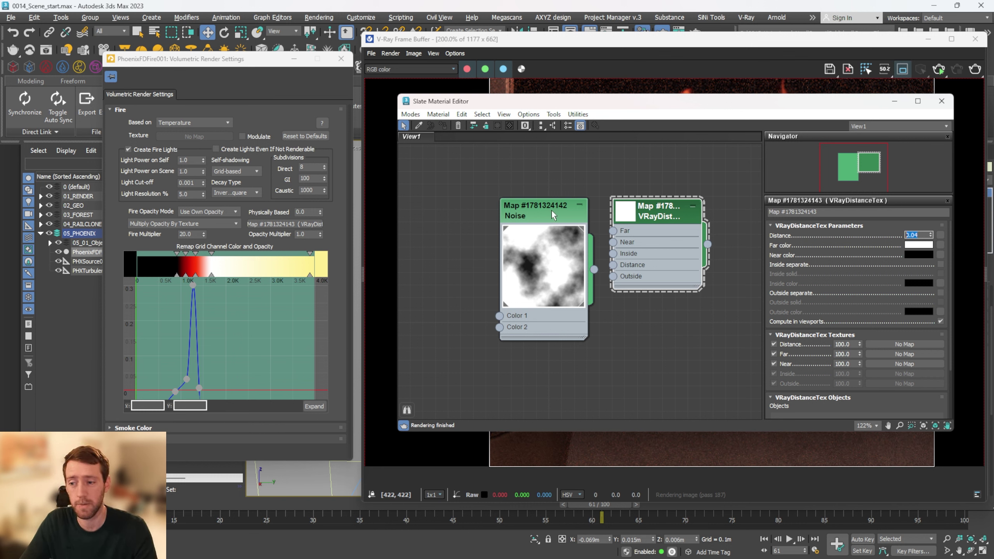
# Add all the log meshes from the 05_01_Objects layer to the VRayDistanceTex object list and close the Slate Material Editor
pyautogui.scroll(-3, 789, 383)
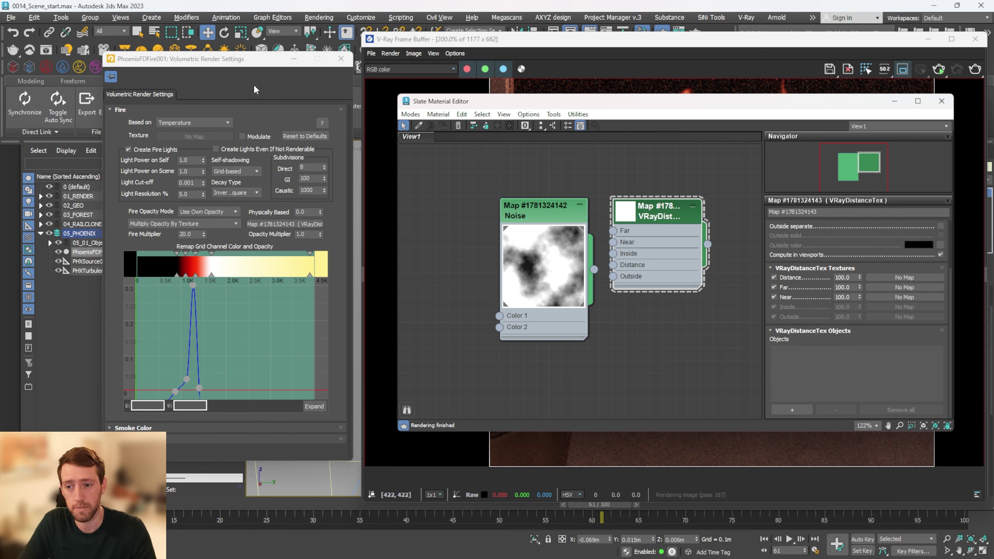
pyautogui.moveTo(242, 64); pyautogui.dragTo(337, 57)
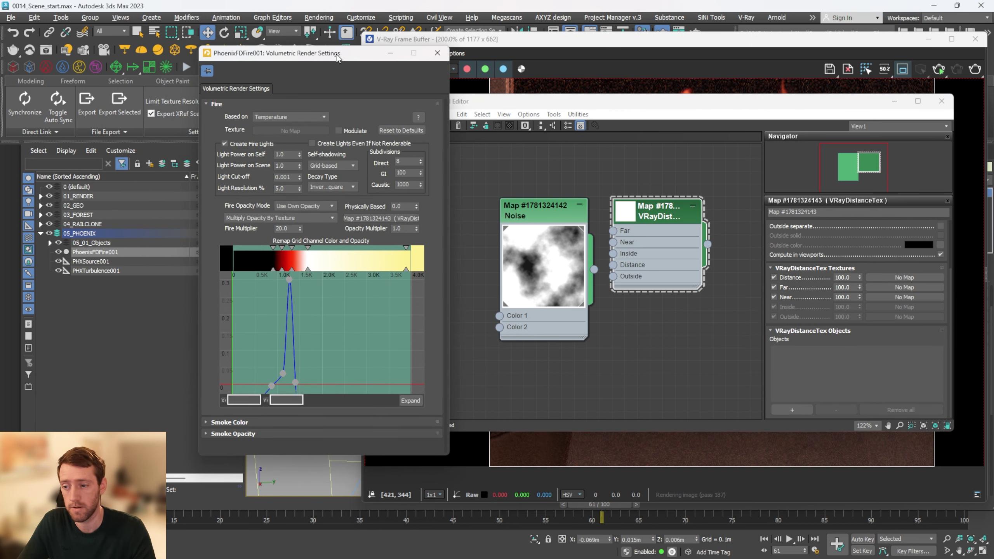
pyautogui.click(50, 243)
pyautogui.click(117, 252)
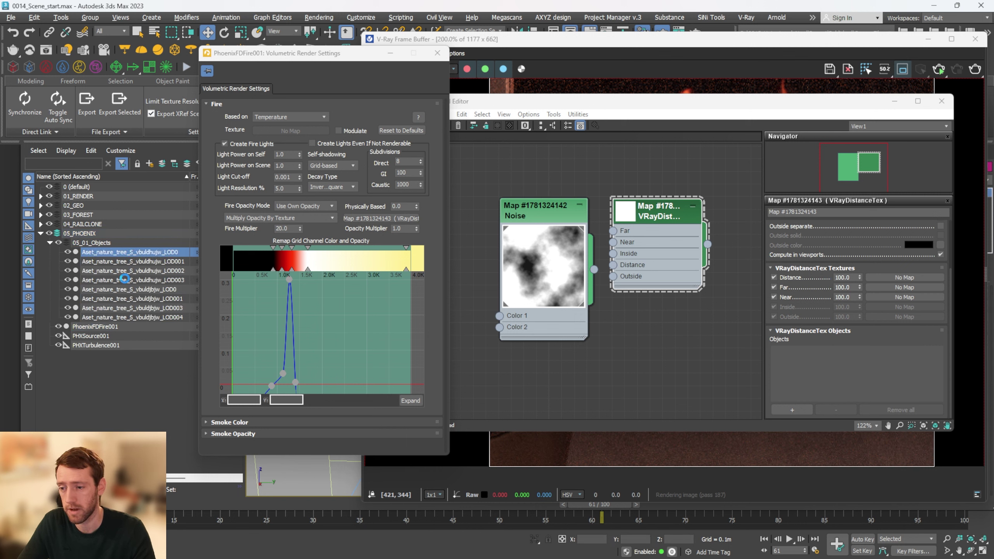
pyautogui.keyDown('shift'); pyautogui.click(132, 317); pyautogui.keyUp('shift')
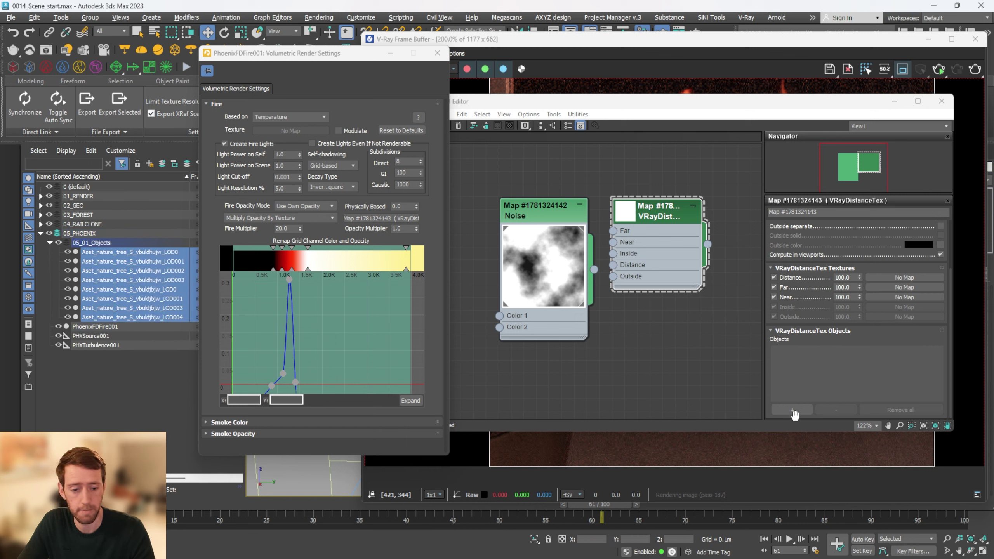
pyautogui.click(792, 410)
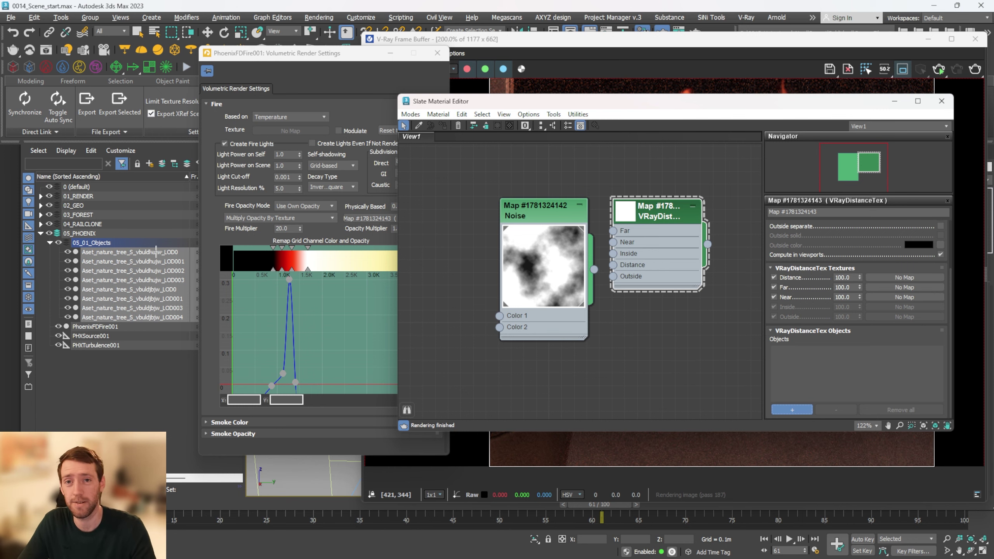
pyautogui.click(156, 251)
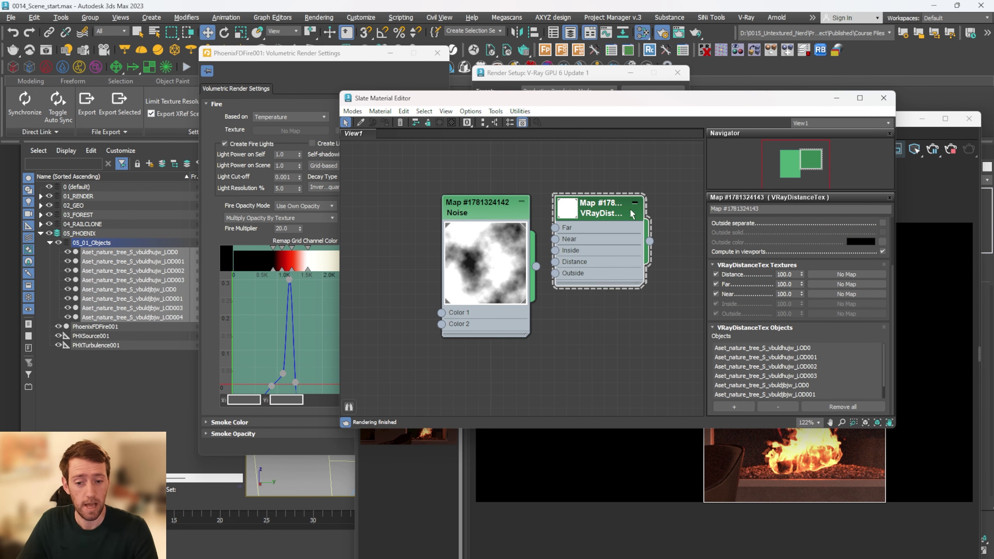
pyautogui.click(883, 99)
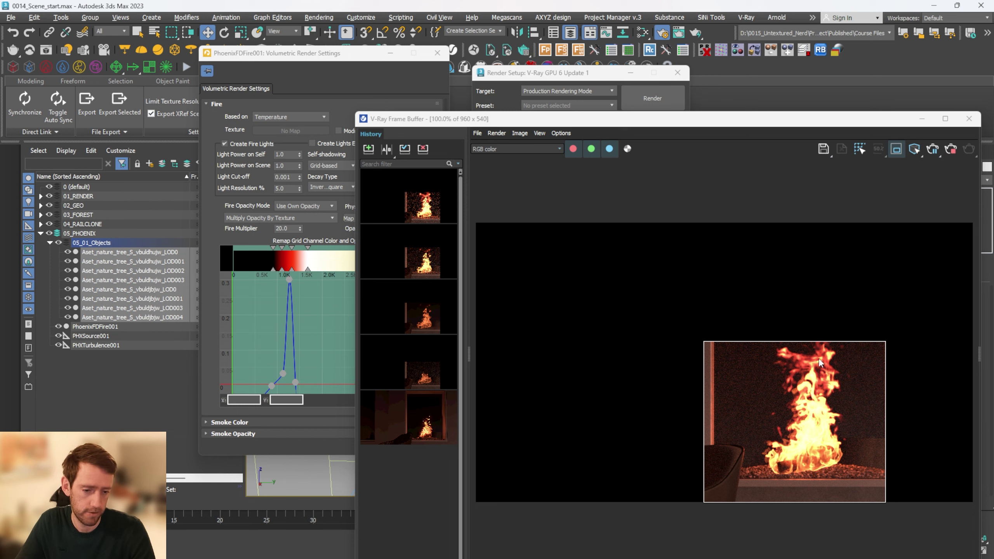
# Delete the intermediate color points from the fire's color gradient and open the color selector for its black point
pyautogui.moveTo(339, 53); pyautogui.dragTo(311, 59)
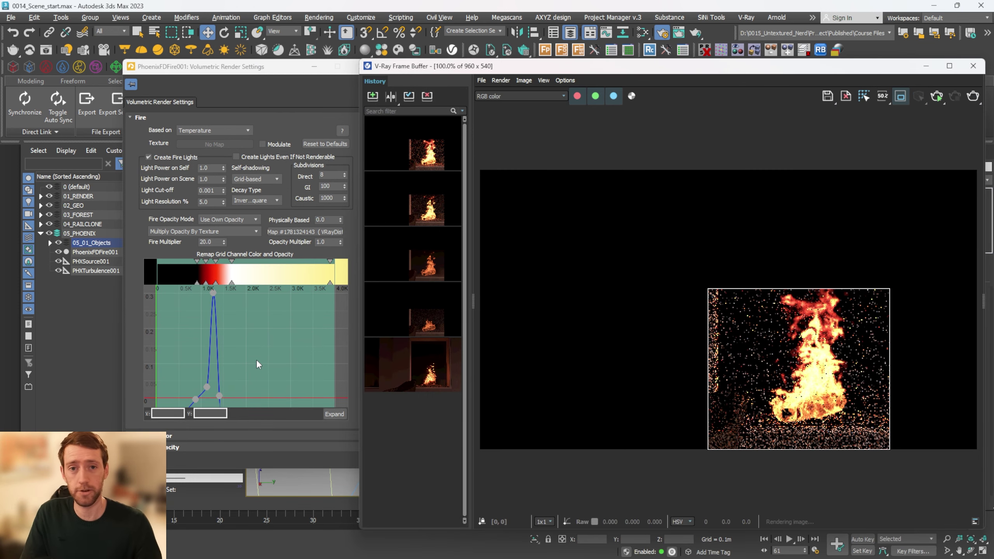
pyautogui.click(232, 283)
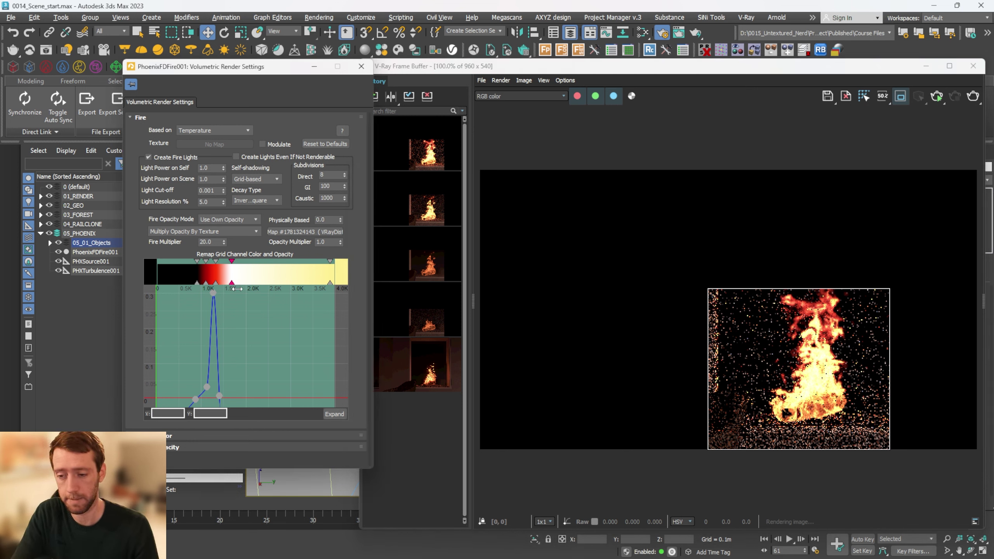
pyautogui.rightClick(232, 283)
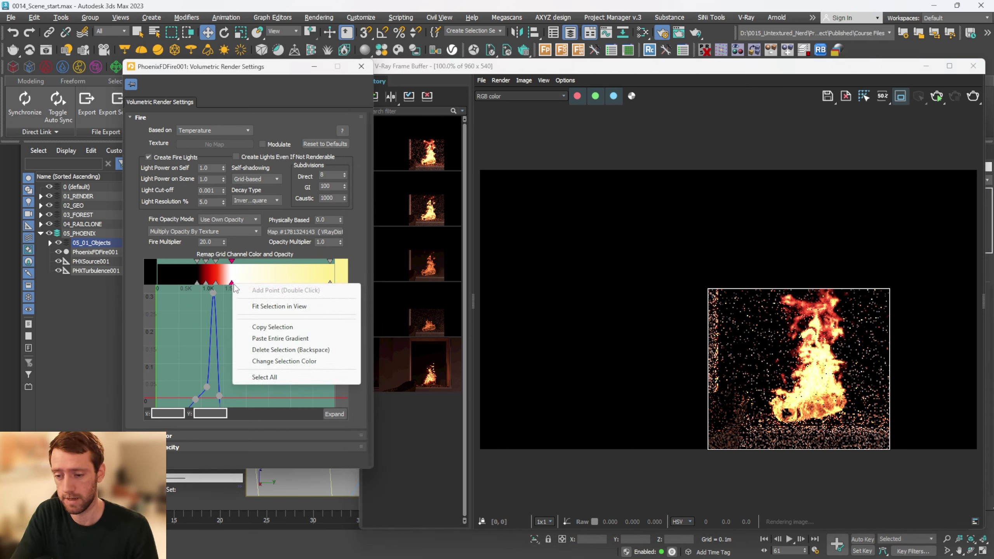
pyautogui.click(270, 350)
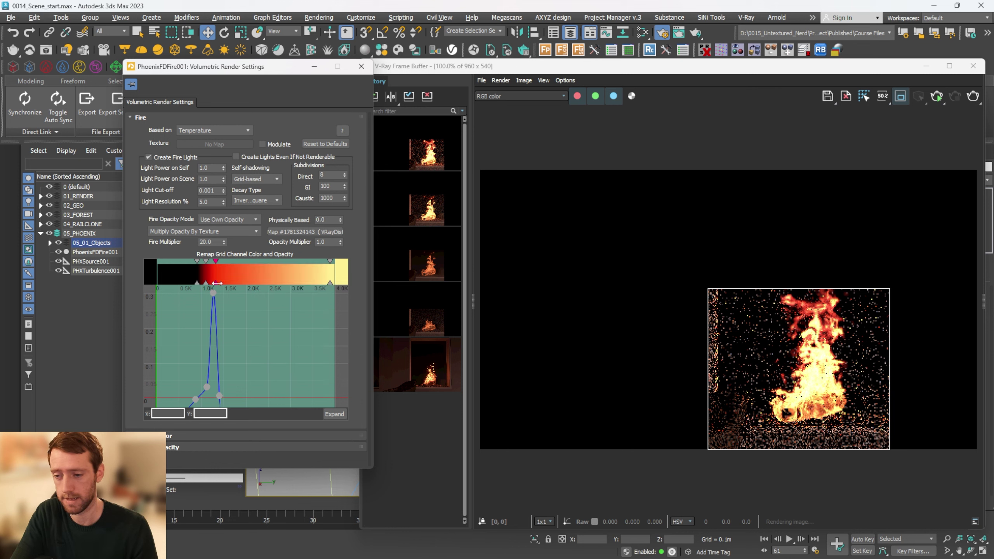
pyautogui.moveTo(216, 283); pyautogui.dragTo(197, 283)
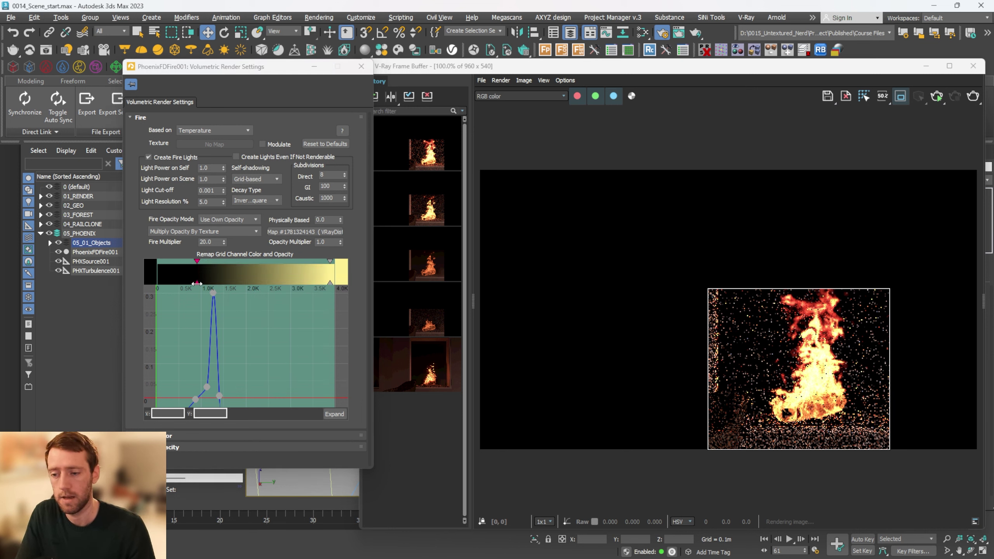
pyautogui.doubleClick(196, 283)
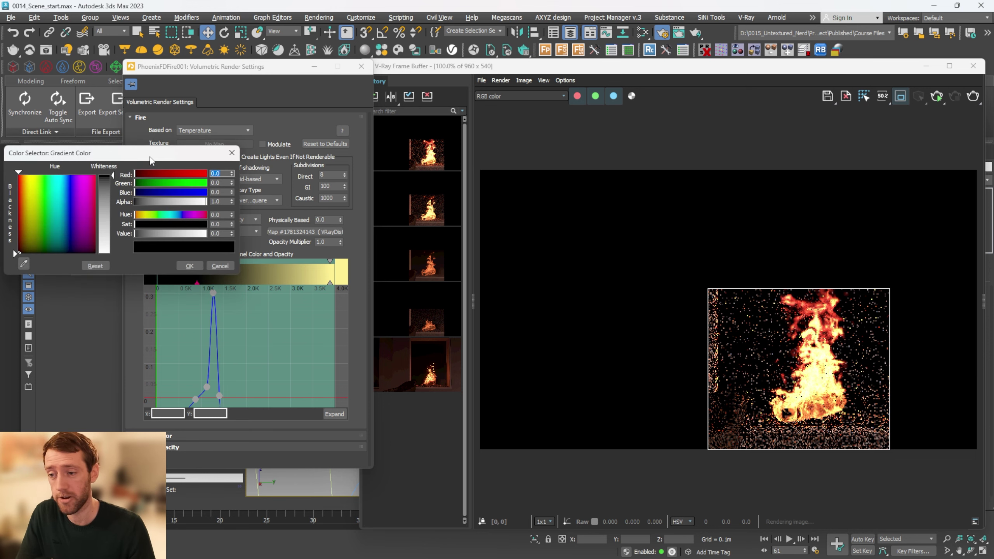
pyautogui.click(256, 234)
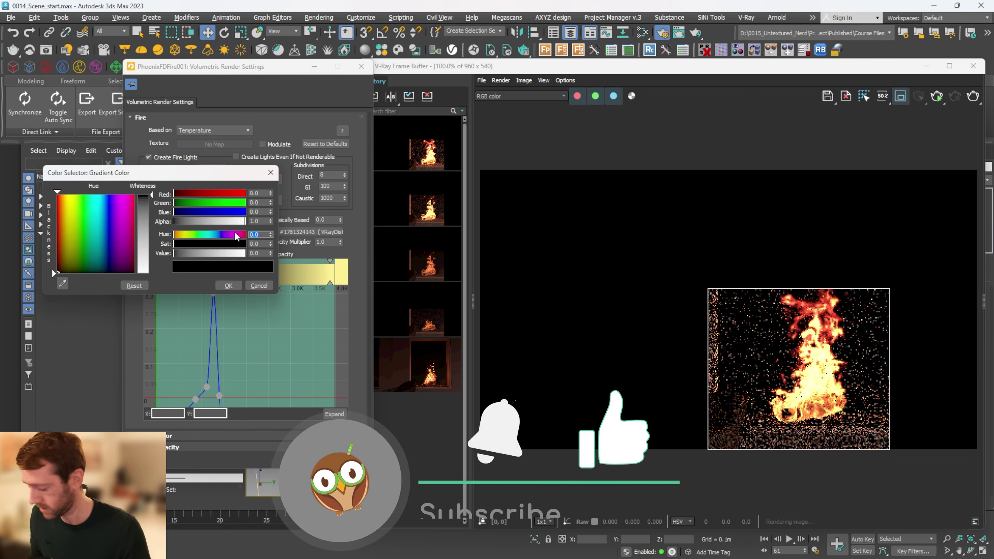
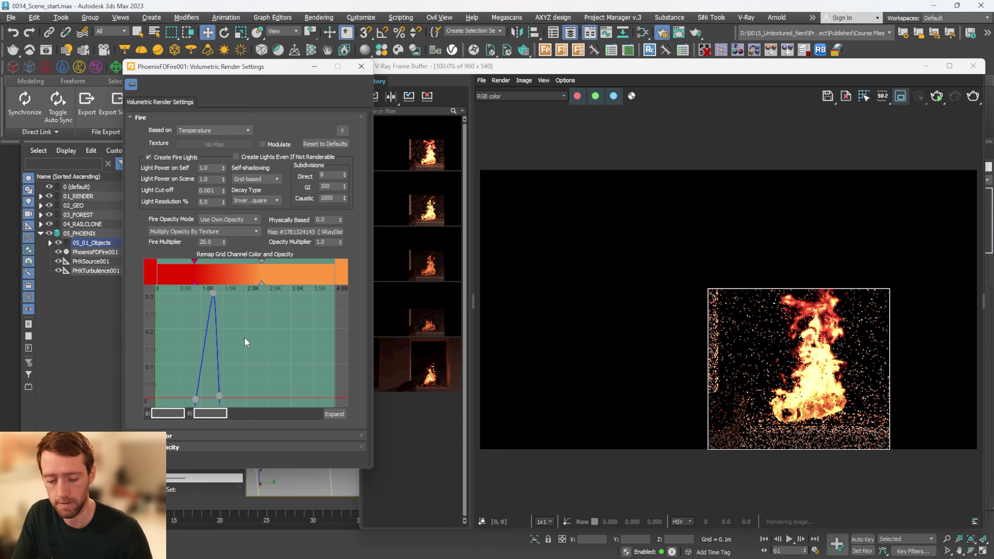
# Place the first point of the fire's opacity curve at temperature 1225.12 with opacity -0.0215
pyautogui.click(195, 399)
pyautogui.doubleClick(168, 413)
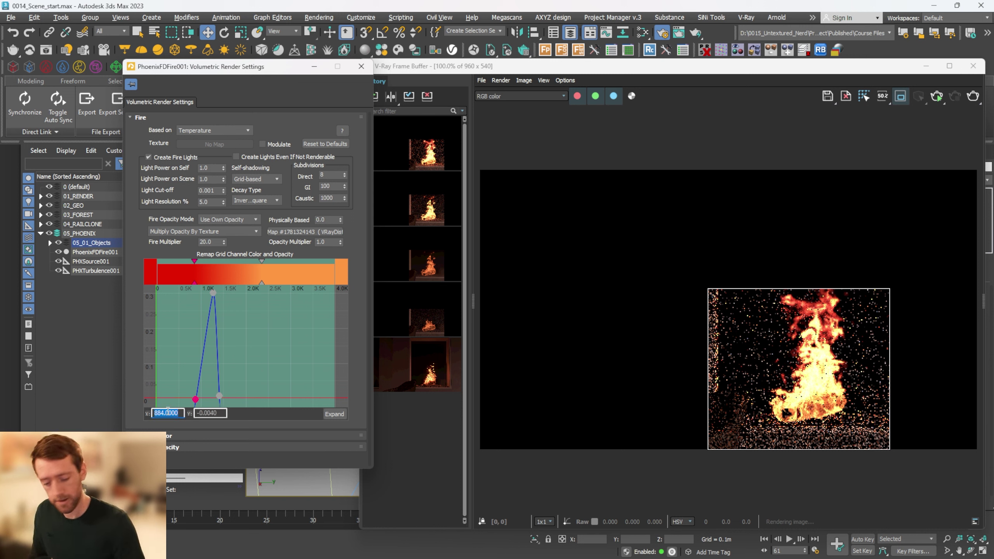
pyautogui.write('1225.12')
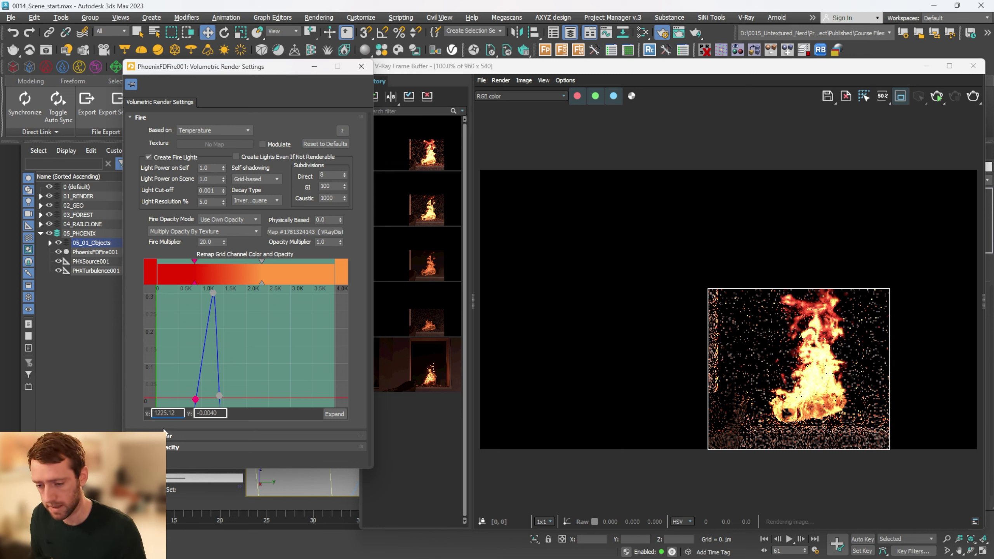
pyautogui.doubleClick(217, 411)
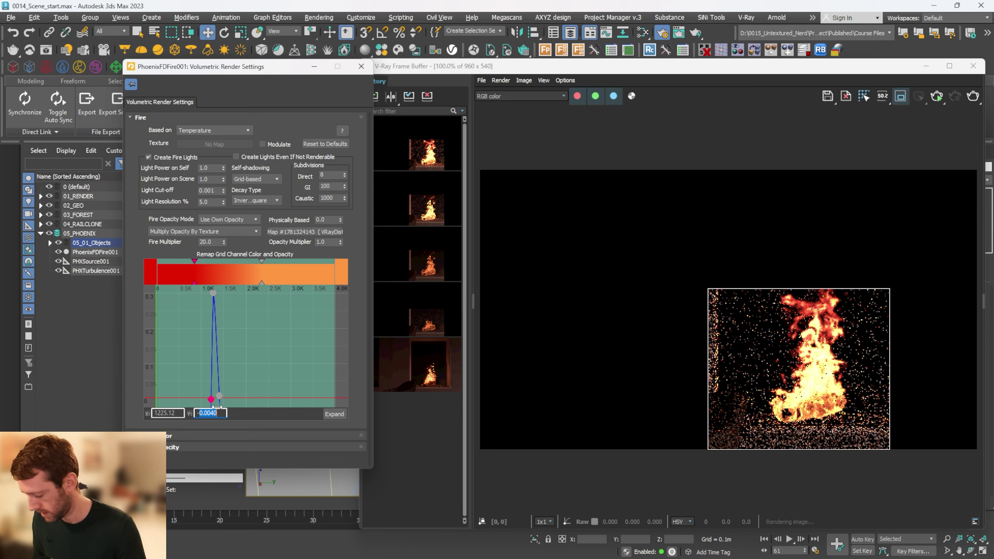
pyautogui.write('--.0')
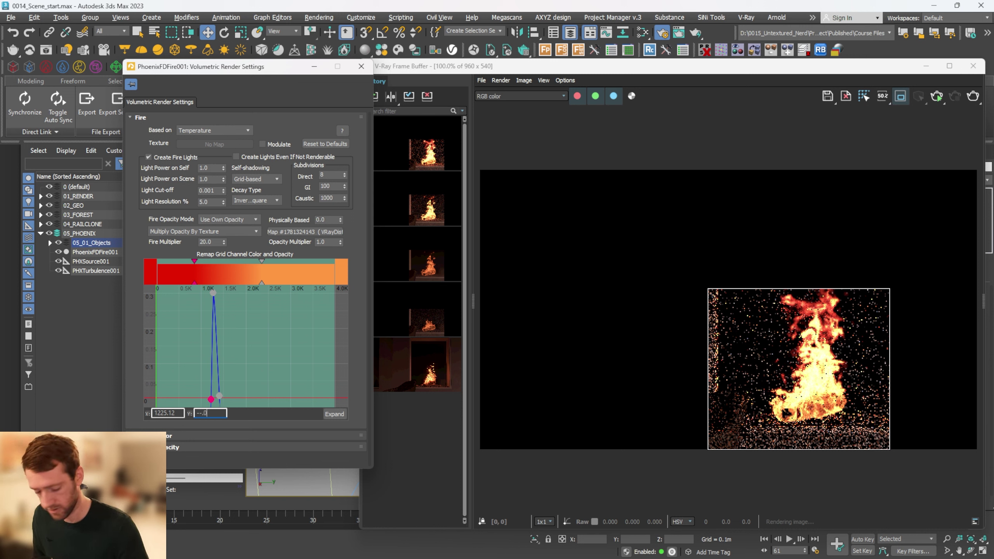
pyautogui.write('215')
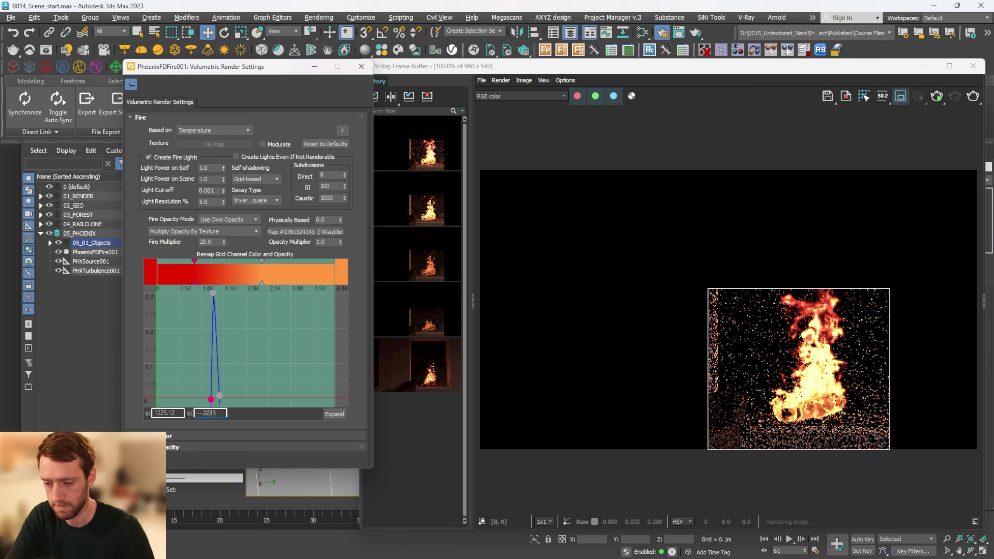
pyautogui.press('BackSpace')
pyautogui.press('Return')
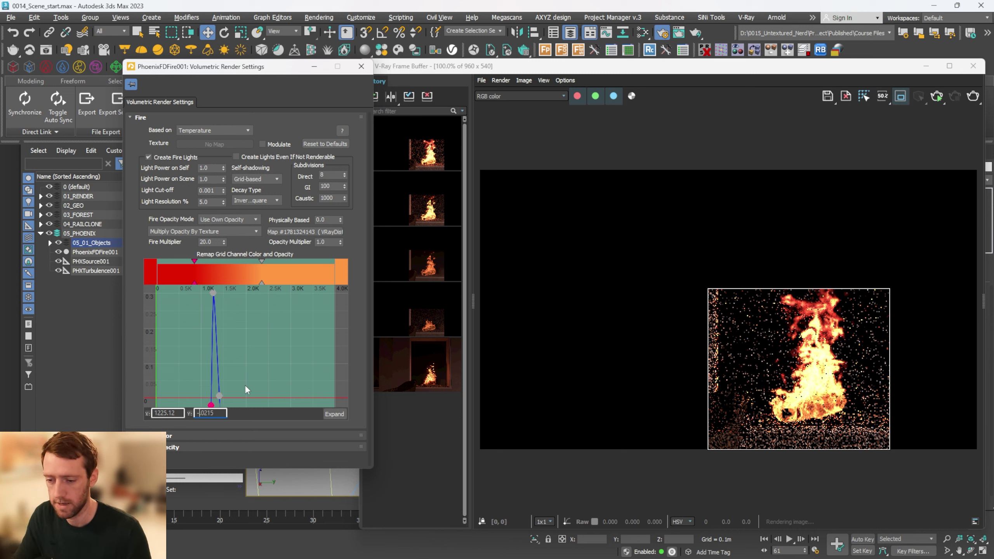
# Place the peak point of the fire's opacity curve at temperature 1249 with opacity 0.1086
pyautogui.click(213, 293)
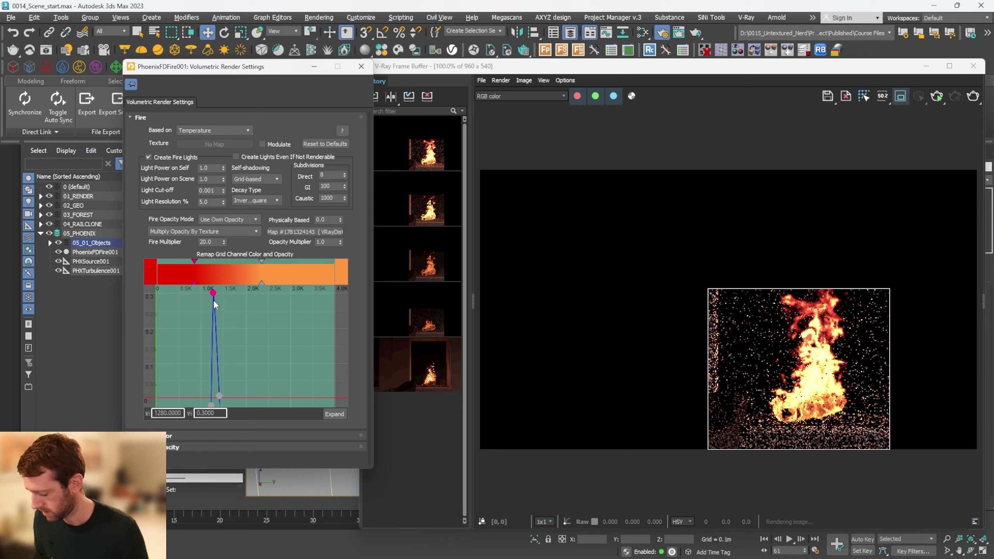
pyautogui.doubleClick(167, 413)
pyautogui.write('1249')
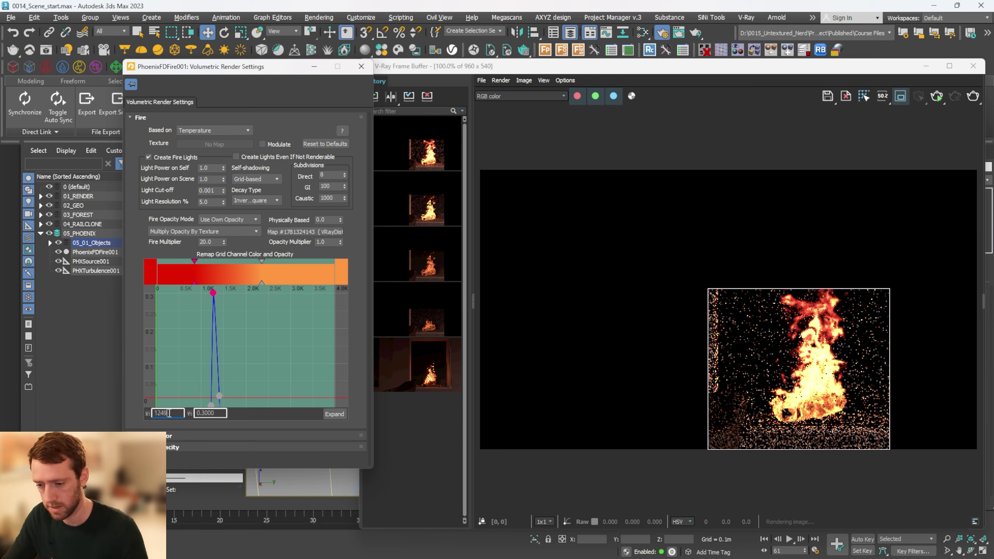
pyautogui.doubleClick(215, 413)
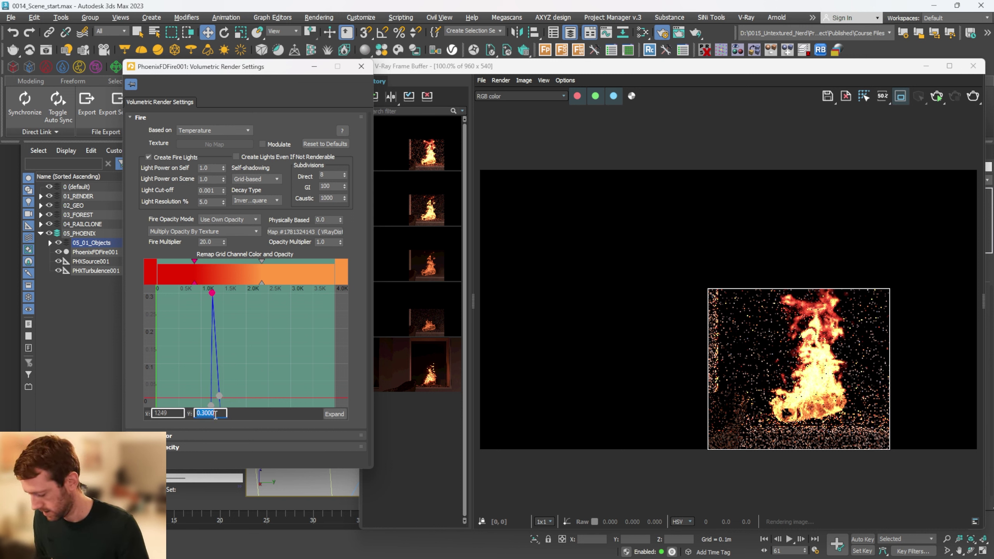
pyautogui.write('.1086')
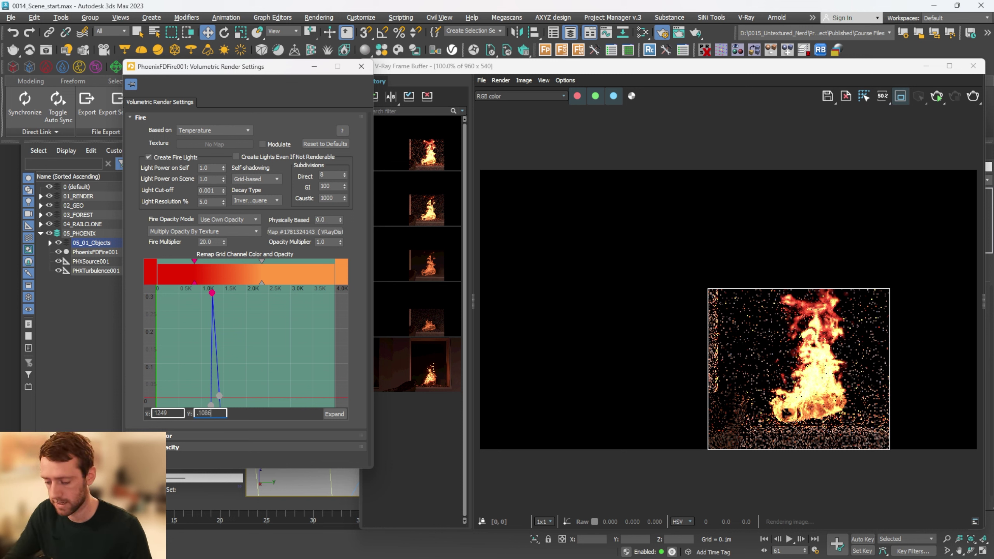
pyautogui.press('Return')
# Place the last point of the fire's opacity curve at temperature 1278.31 with opacity -0.024
pyautogui.click(219, 395)
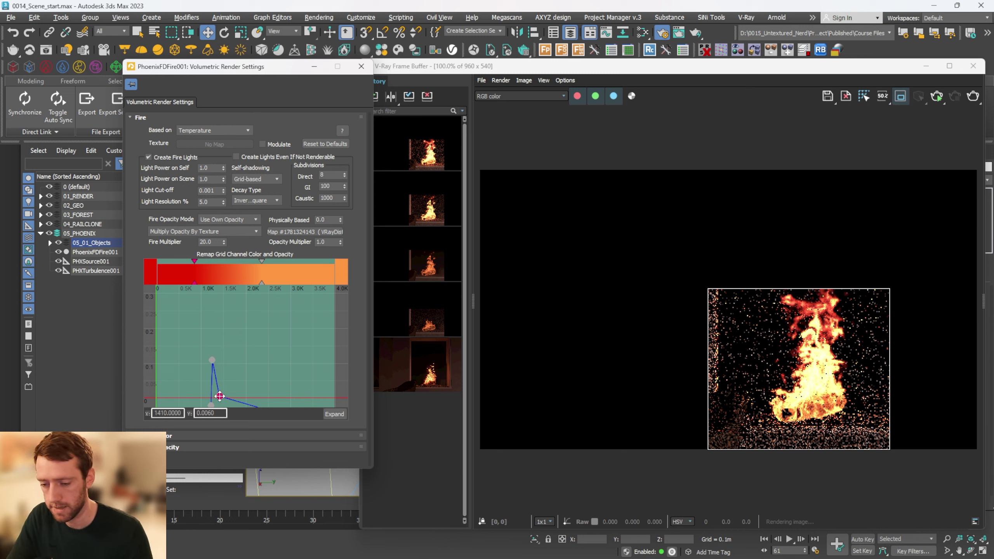
pyautogui.doubleClick(167, 413)
pyautogui.write('127')
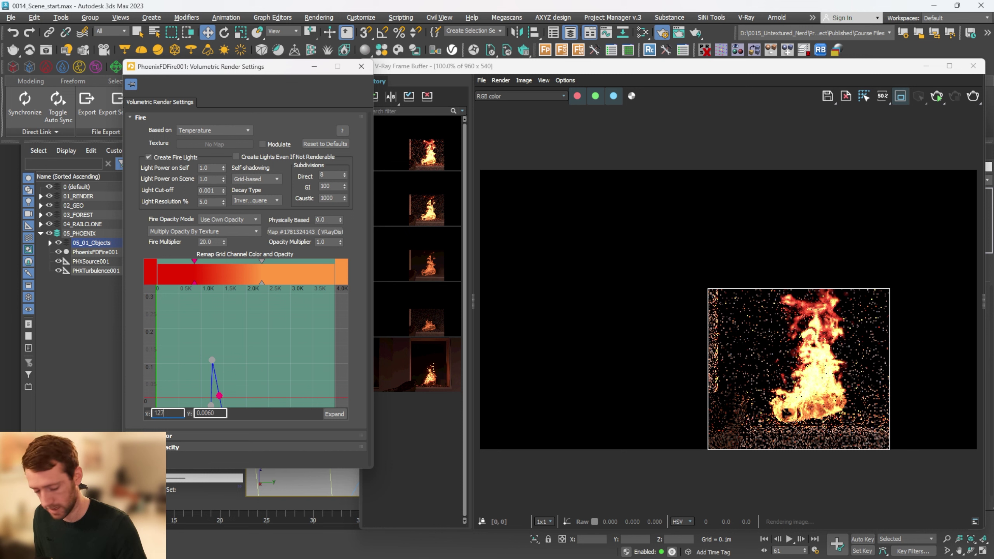
pyautogui.write('8.')
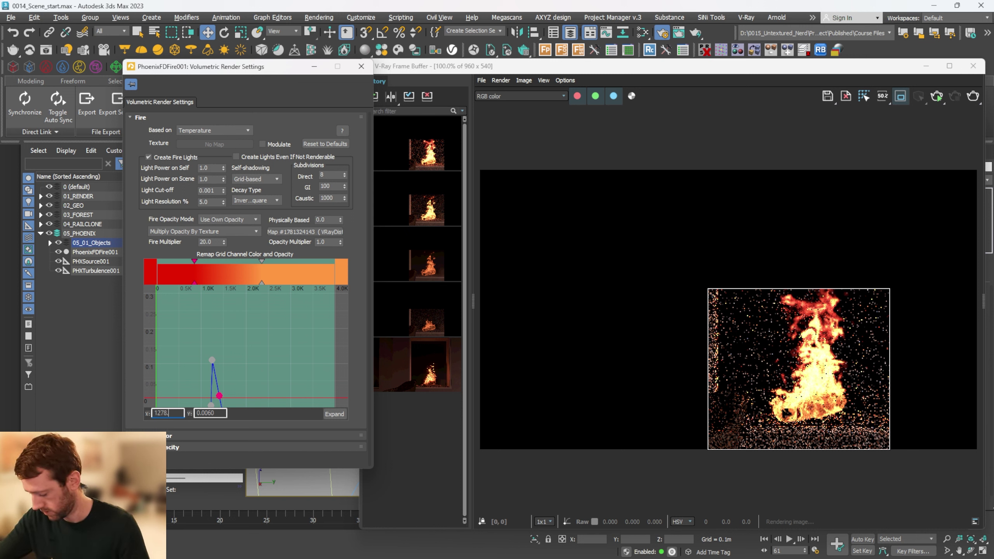
pyautogui.write('31')
pyautogui.press('Tab')
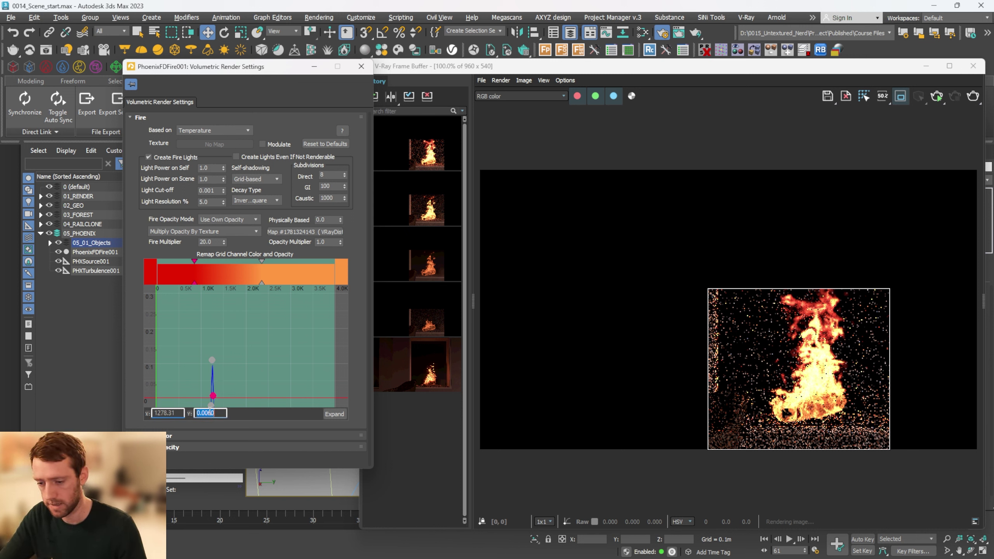
pyautogui.write('-')
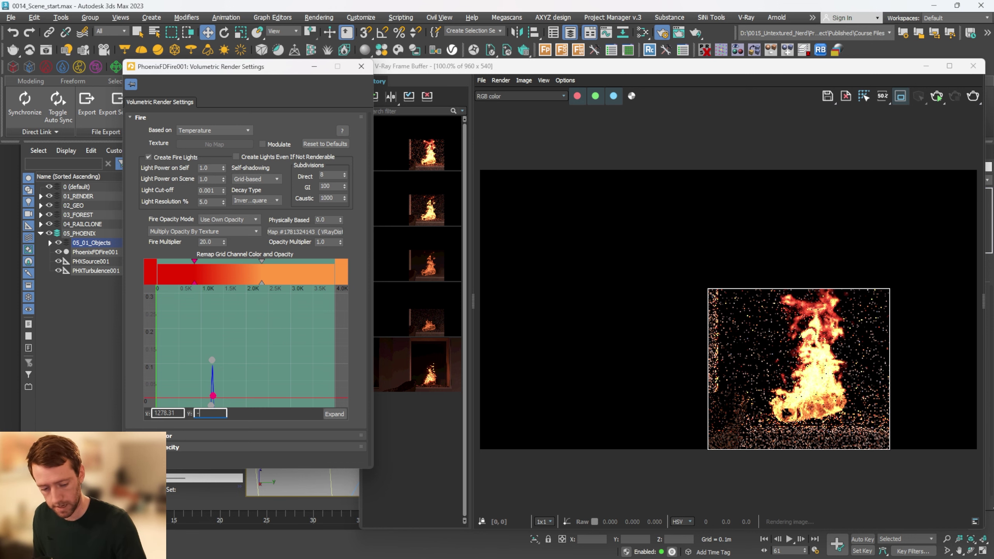
pyautogui.write('.024')
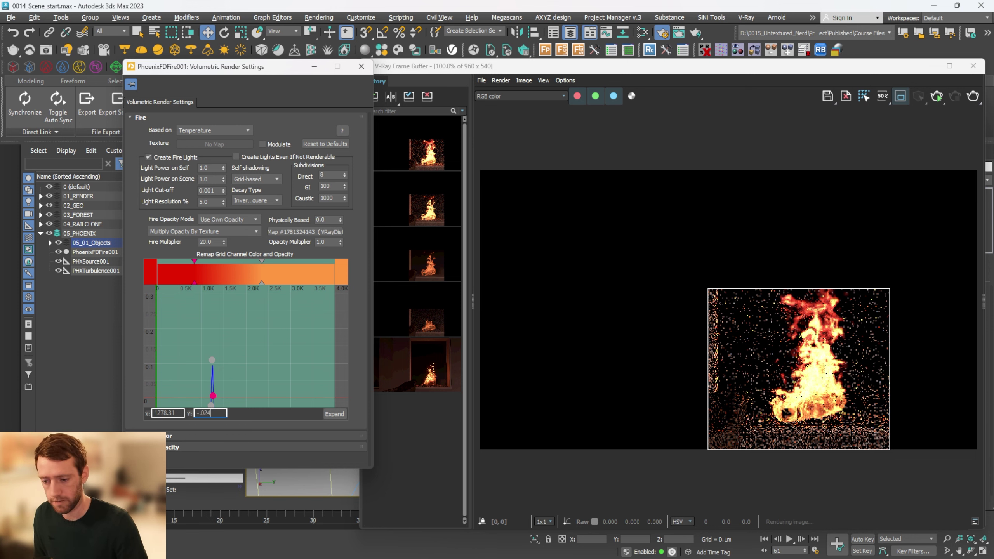
pyautogui.press('Return')
# Examine the three opacity curve points up close in the expanded Fire Color and Opacity editor, and close it
pyautogui.click(334, 414)
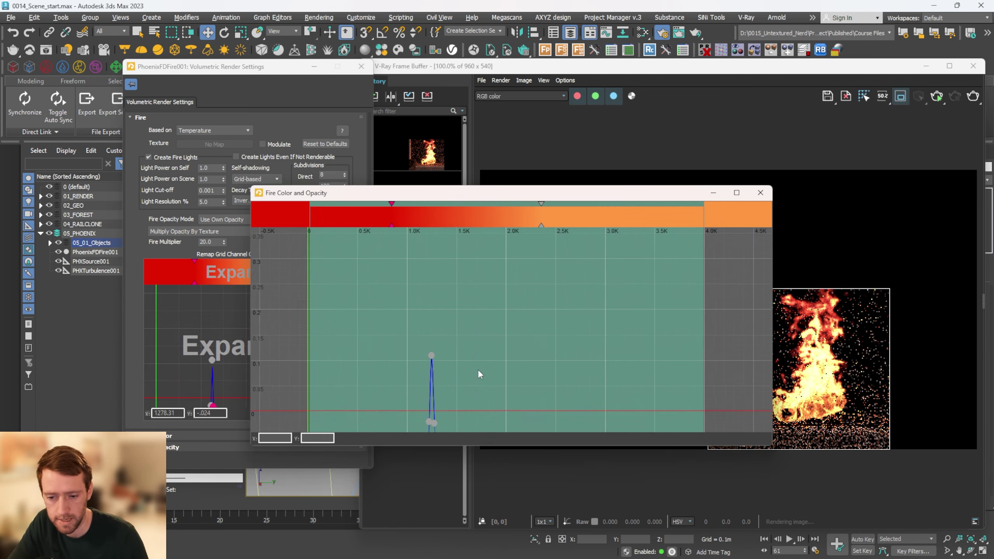
pyautogui.moveTo(494, 331); pyautogui.dragTo(506, 282, button='middle')
pyautogui.scroll(3, 498, 313)
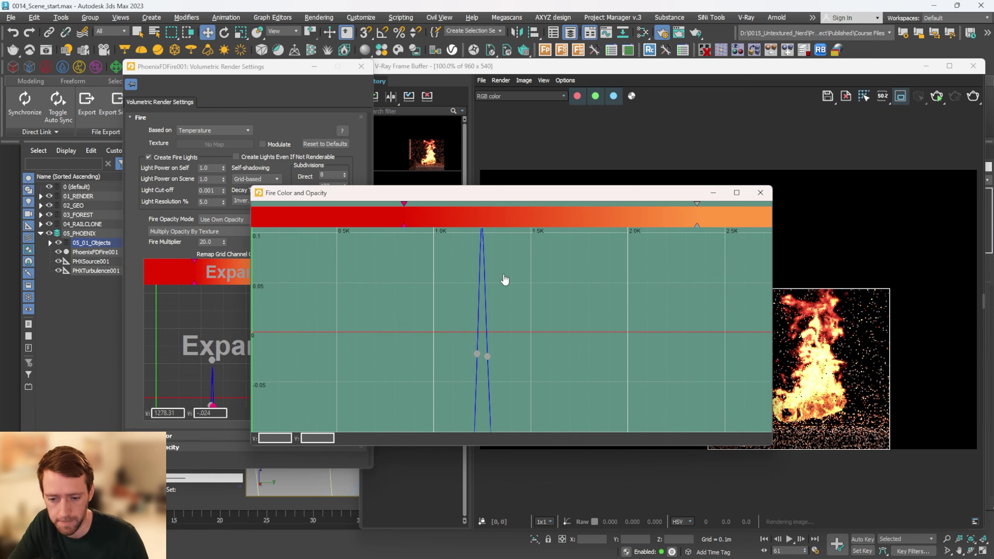
pyautogui.click(760, 193)
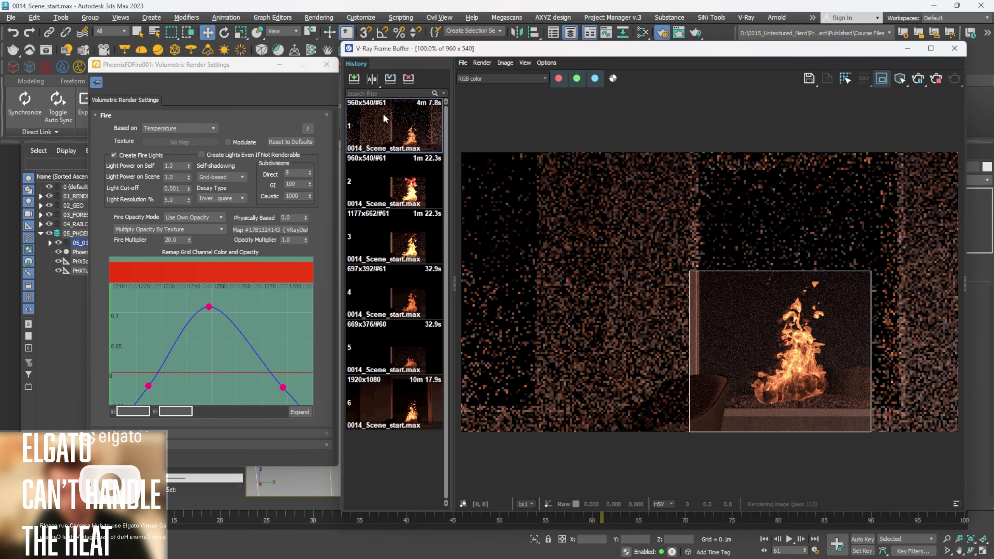
# Compare the current fire render with the previous history render in an A/B split and inspect the new flames up close
pyautogui.click(372, 79)
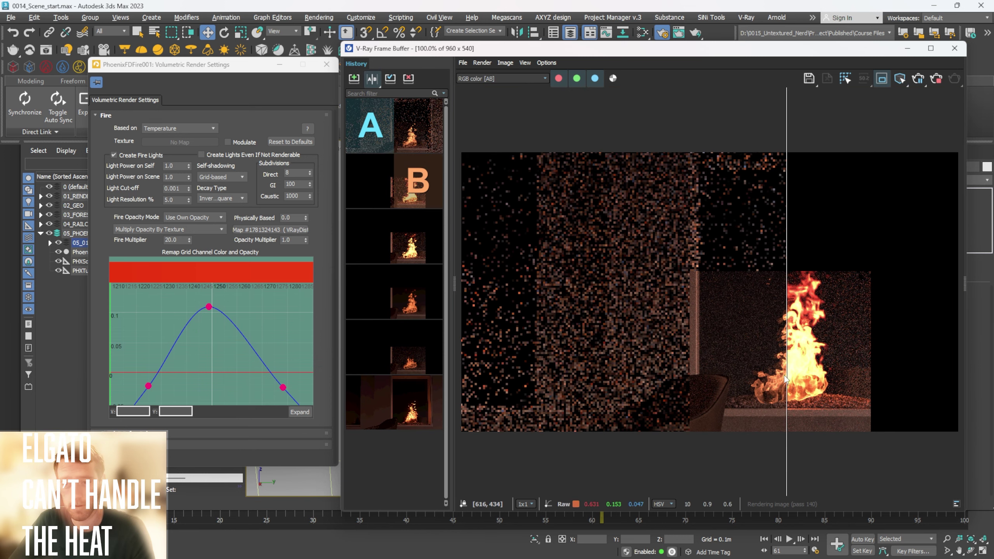
pyautogui.moveTo(786, 380); pyautogui.dragTo(888, 379)
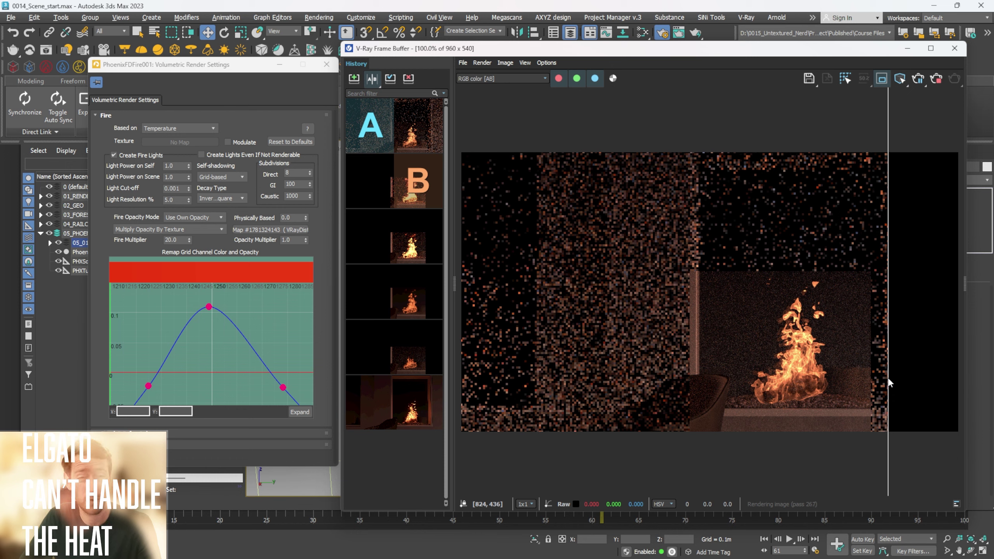
pyautogui.moveTo(888, 379)
pyautogui.mouseDown()
pyautogui.moveTo(690, 376)
pyautogui.moveTo(889, 374)
pyautogui.mouseUp()
pyautogui.scroll(1, 846, 379)
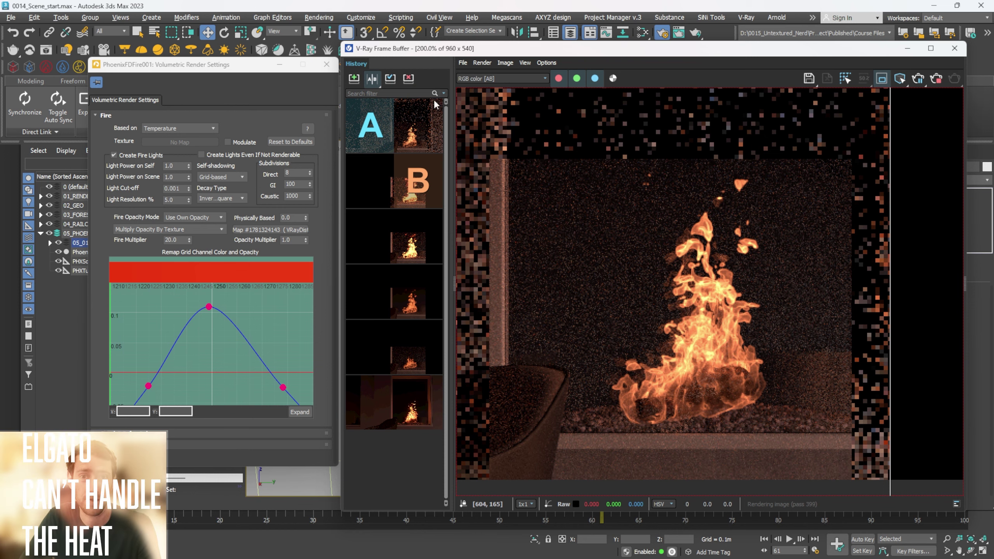
pyautogui.moveTo(703, 54); pyautogui.dragTo(605, 50)
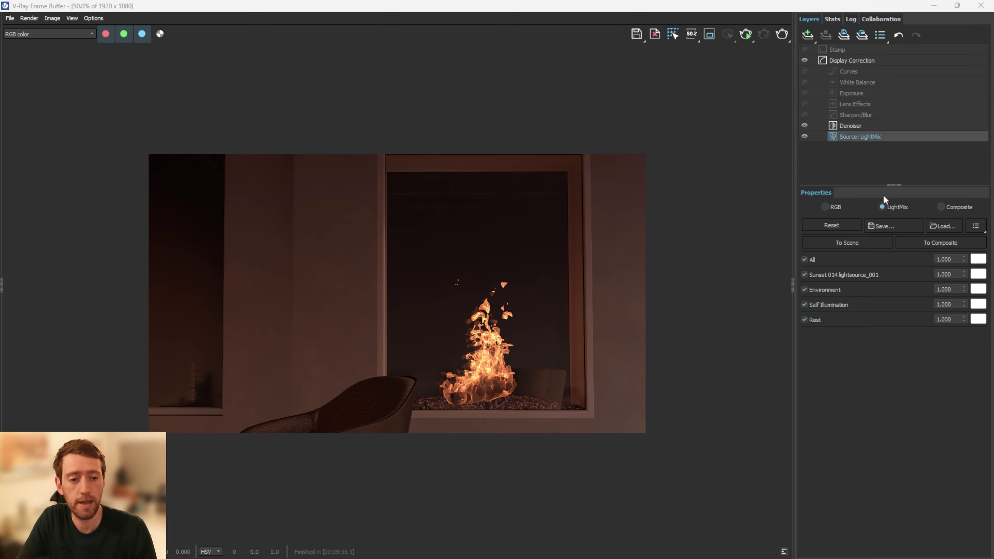
# Compare the finished render's RGB source with its LightMix source and examine the fire up close
pyautogui.click(835, 206)
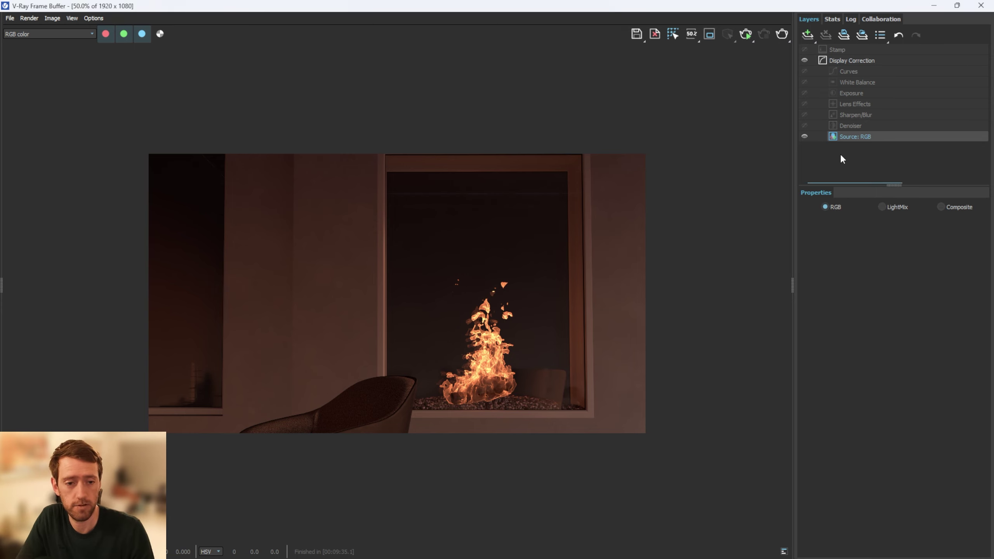
pyautogui.click(894, 208)
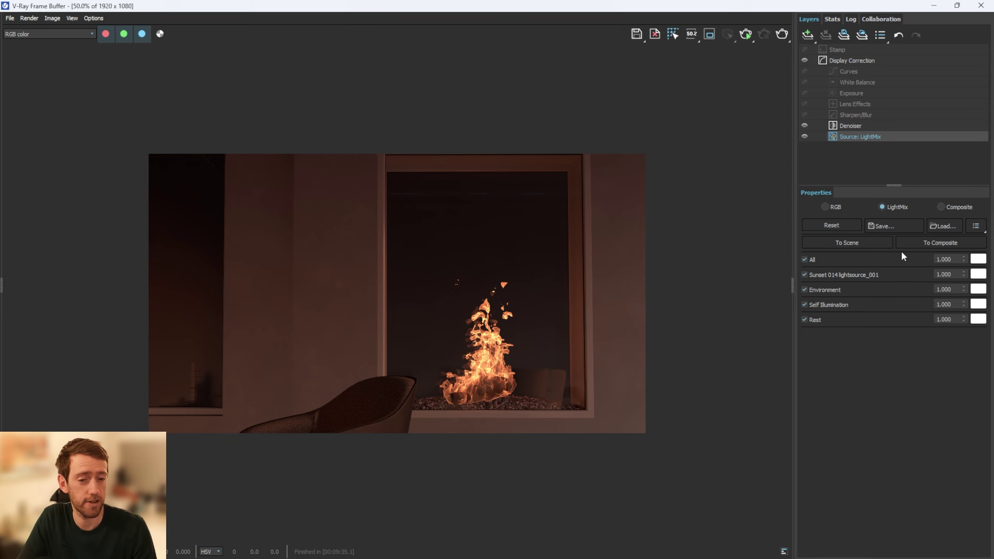
pyautogui.scroll(3, 505, 350)
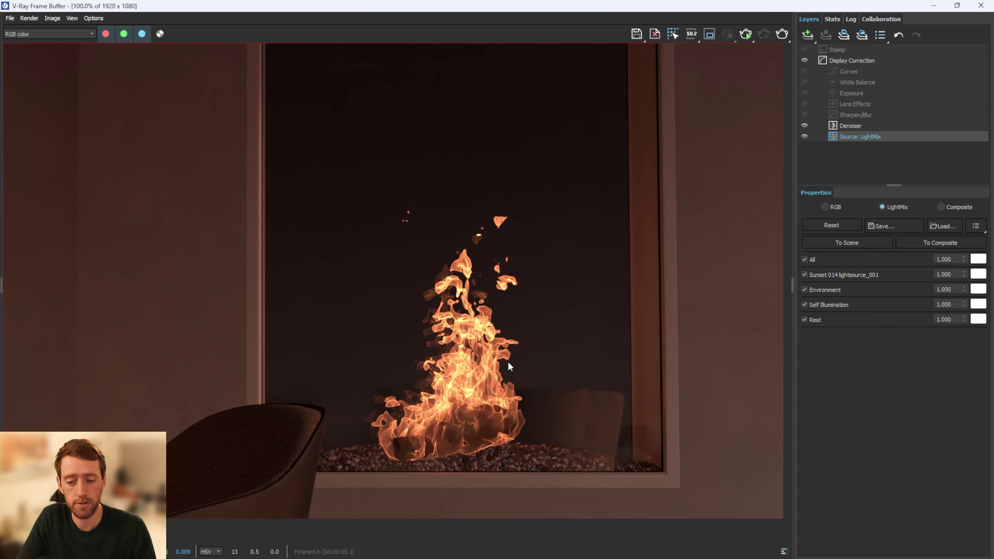
pyautogui.scroll(-3, 508, 361)
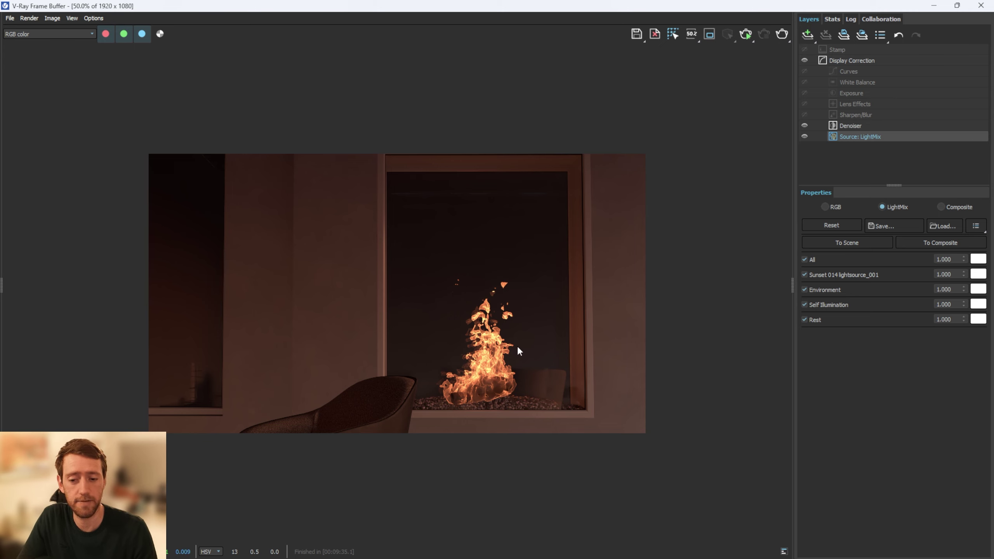
# Examine the flames, the chair edge and the gravel up close in the LightMix render
pyautogui.scroll(2, 478, 374)
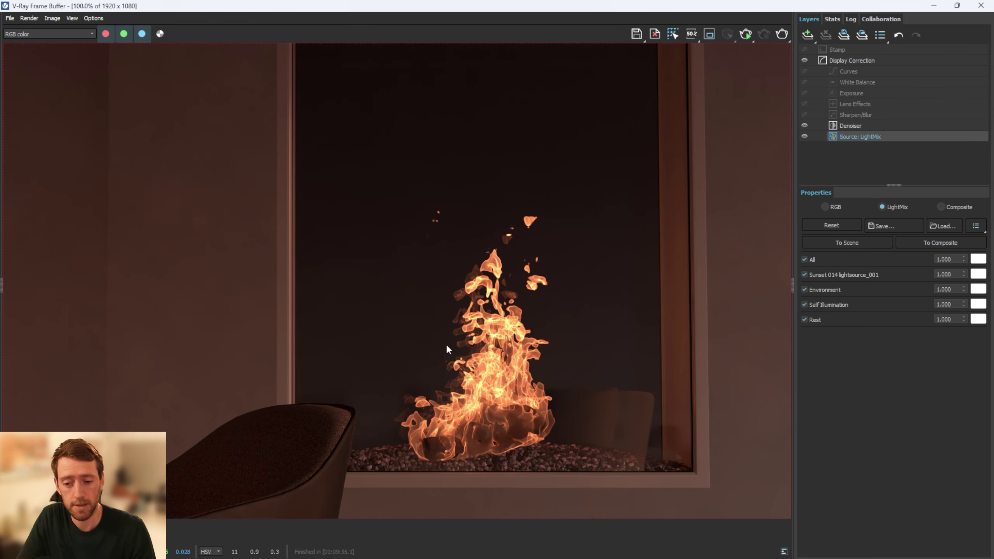
pyautogui.scroll(-2, 397, 466)
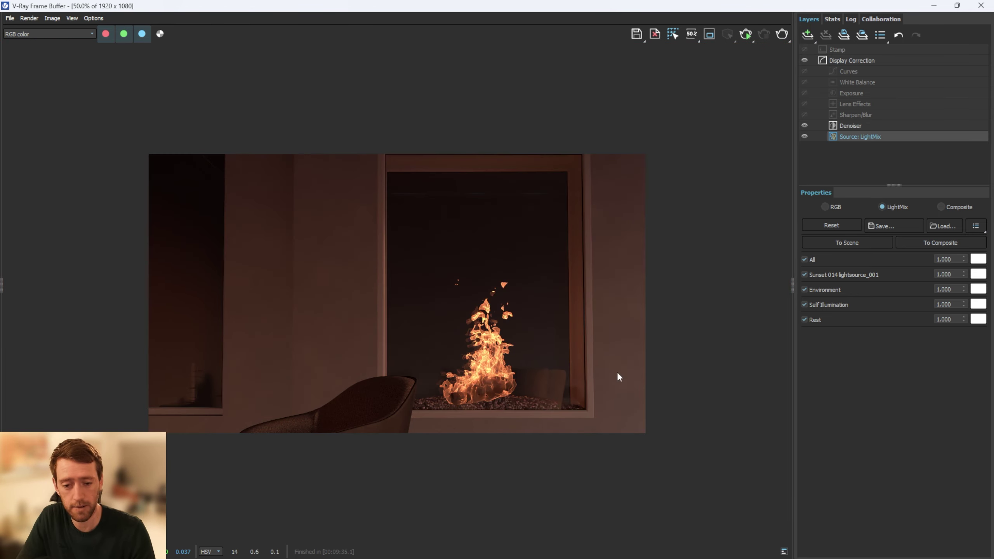
pyautogui.scroll(4, 429, 419)
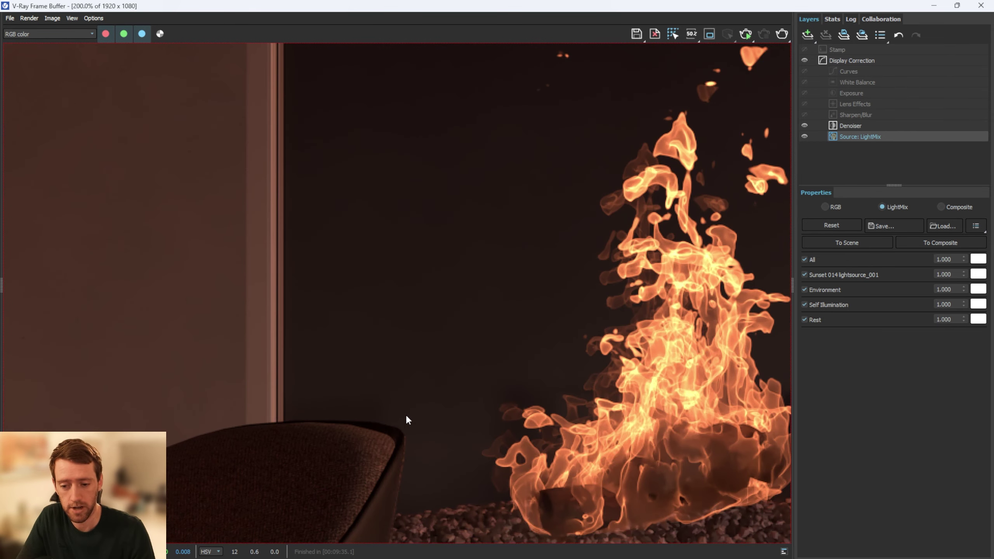
pyautogui.scroll(2, 418, 405)
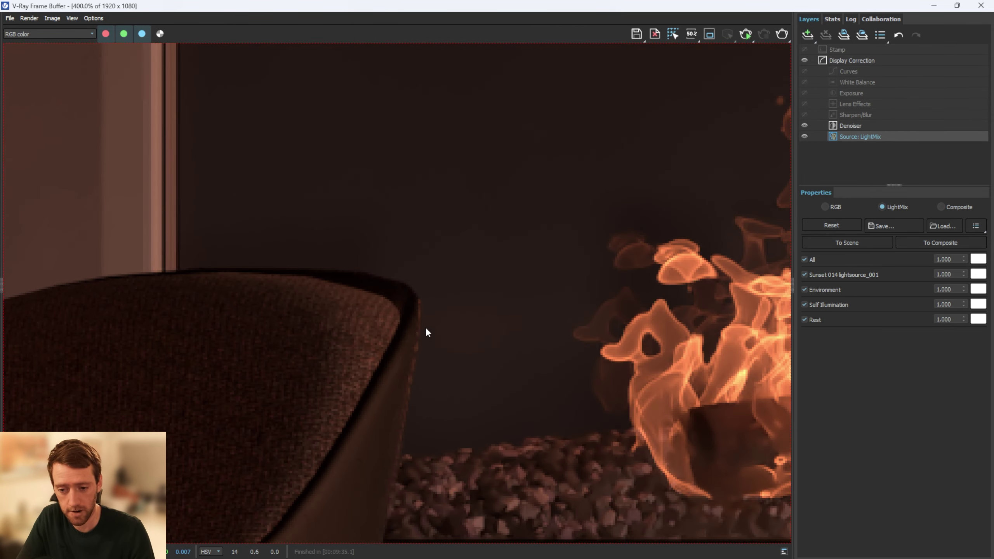
pyautogui.scroll(-4, 411, 341)
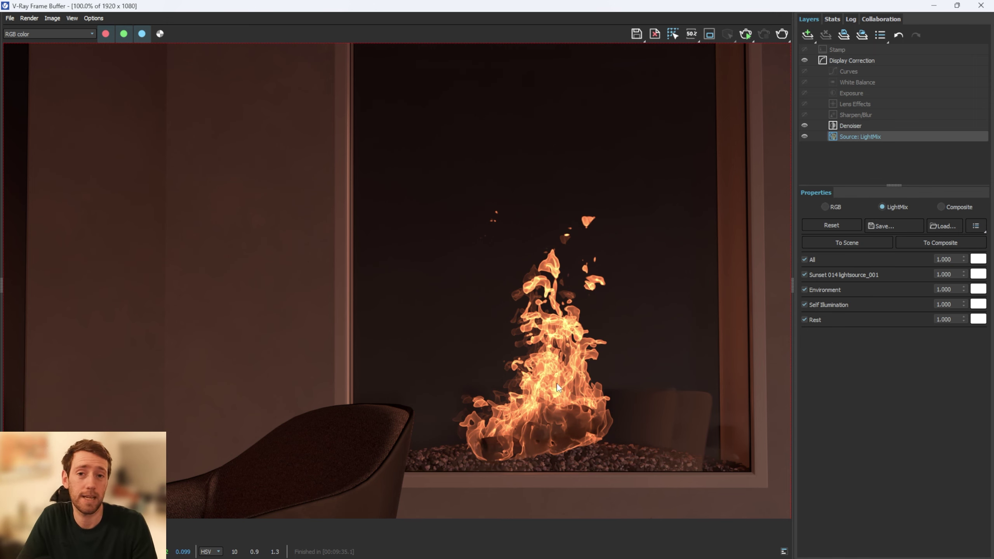
pyautogui.scroll(-2, 556, 382)
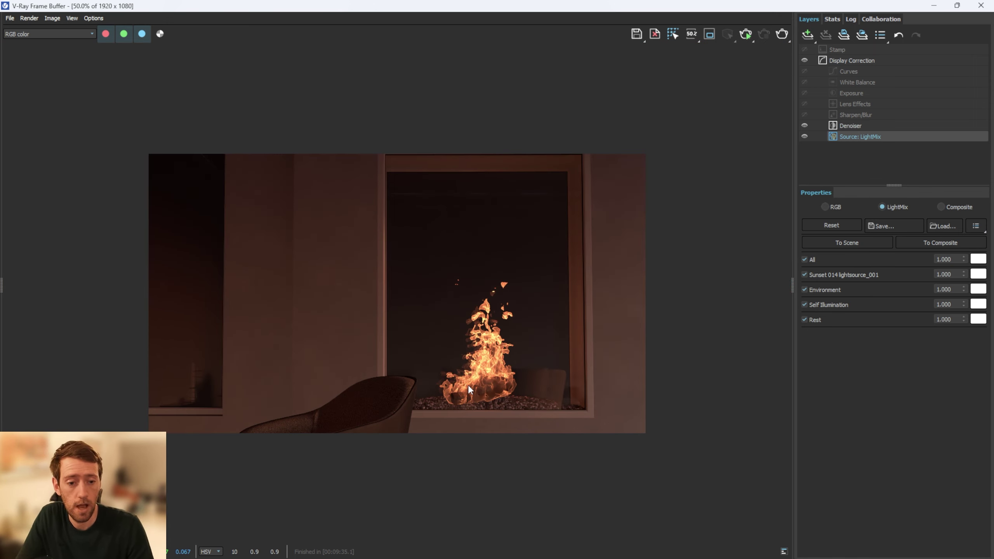
# Toggle the LightMix's Self Illumination and Environment contributions to compare their effect on the fire and the chair edge, leaving both on
pyautogui.click(805, 305)
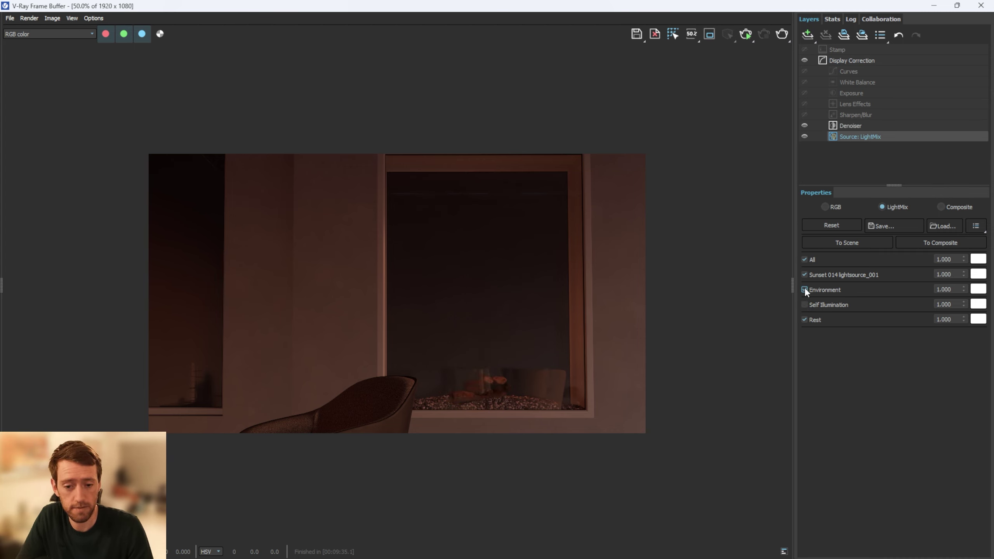
pyautogui.click(805, 289)
pyautogui.click(804, 289)
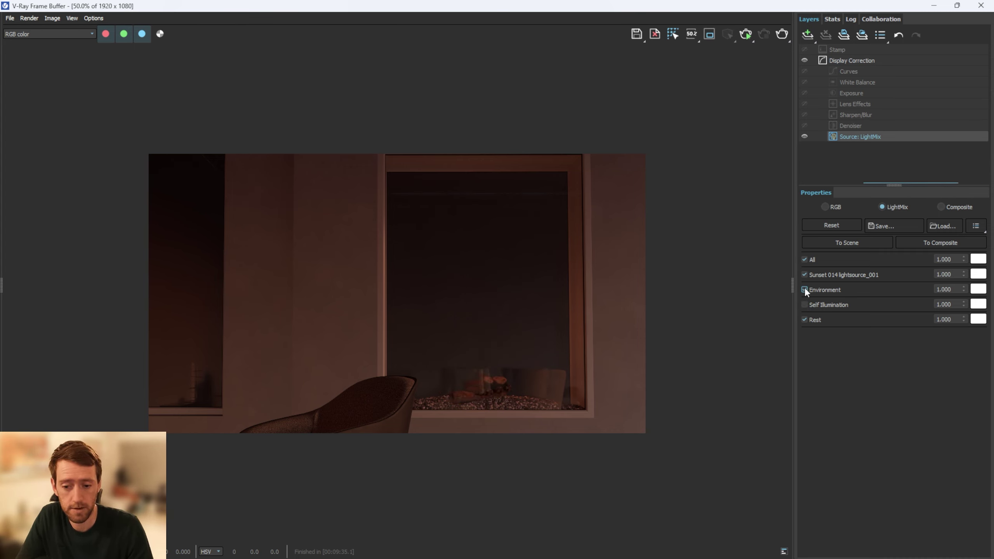
pyautogui.scroll(3, 393, 413)
pyautogui.scroll(1, 467, 441)
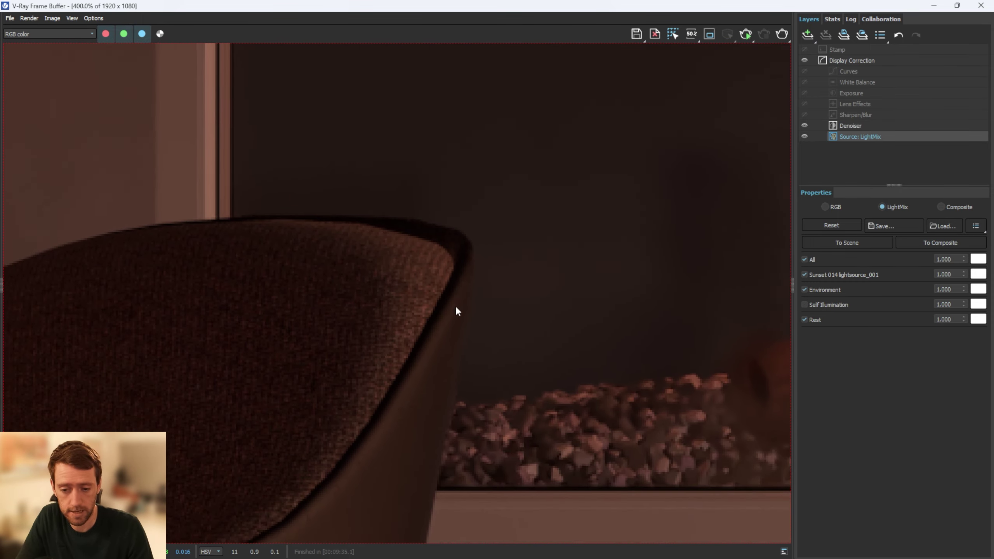
pyautogui.click(805, 305)
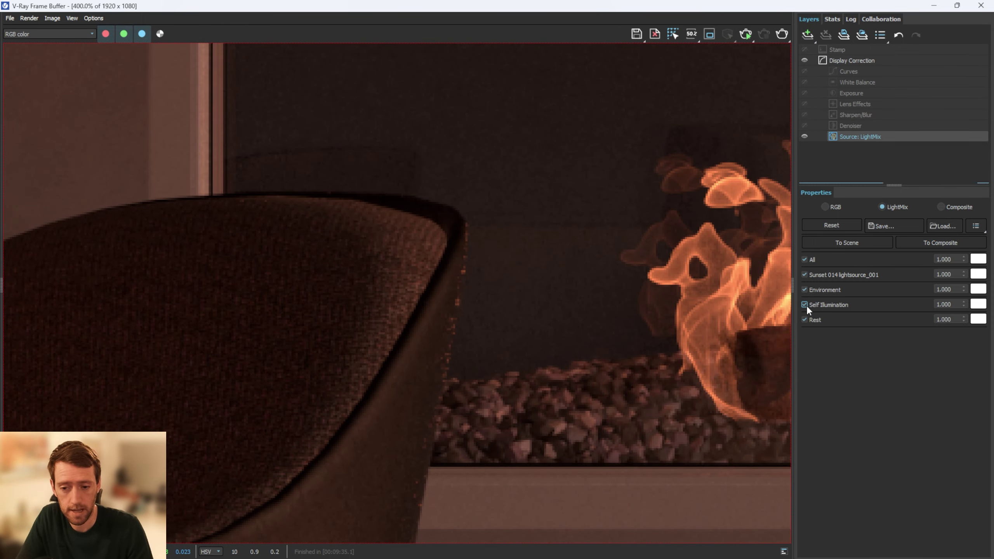
pyautogui.click(805, 305)
pyautogui.click(805, 305)
pyautogui.scroll(-3, 519, 328)
pyautogui.scroll(1, 561, 322)
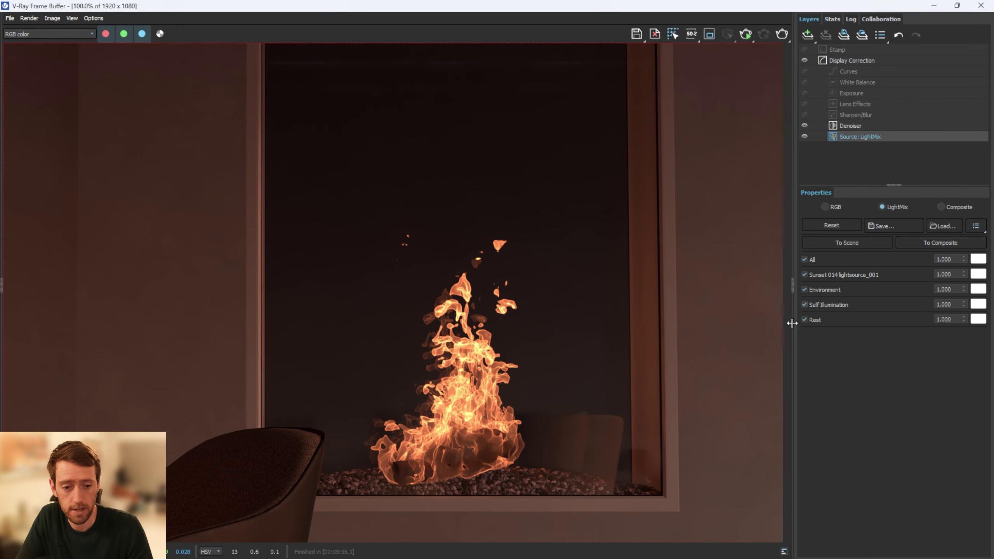
# Compare the LightMix with the Rest and Self Illumination contributions switched off, and turn both back on
pyautogui.click(804, 320)
pyautogui.click(804, 319)
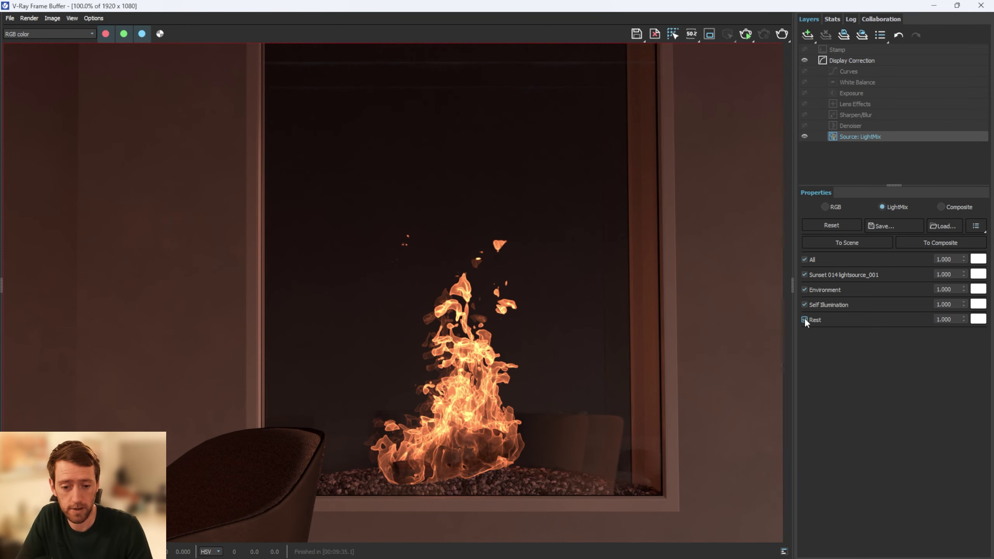
pyautogui.click(804, 319)
pyautogui.click(804, 304)
pyautogui.scroll(-1, 417, 378)
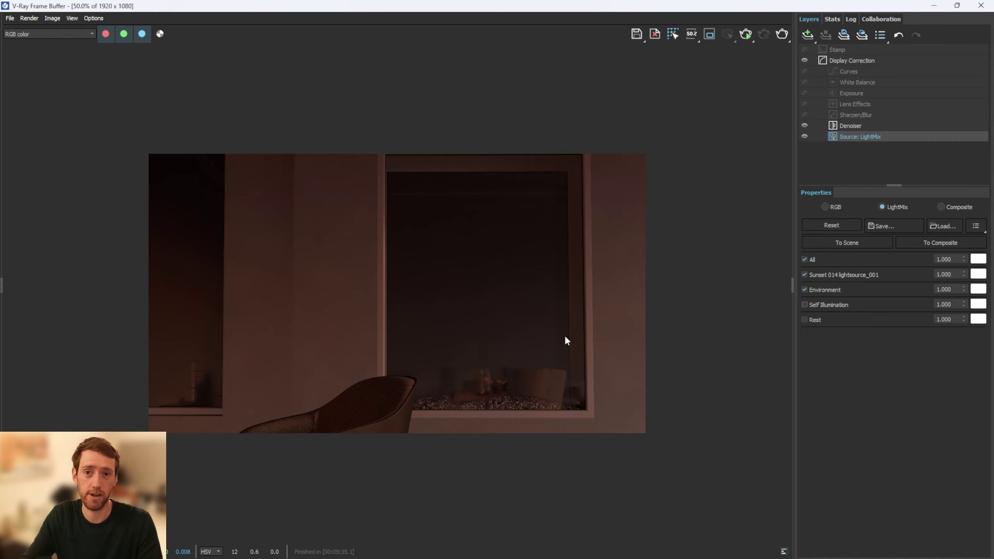
pyautogui.click(805, 319)
pyautogui.click(804, 305)
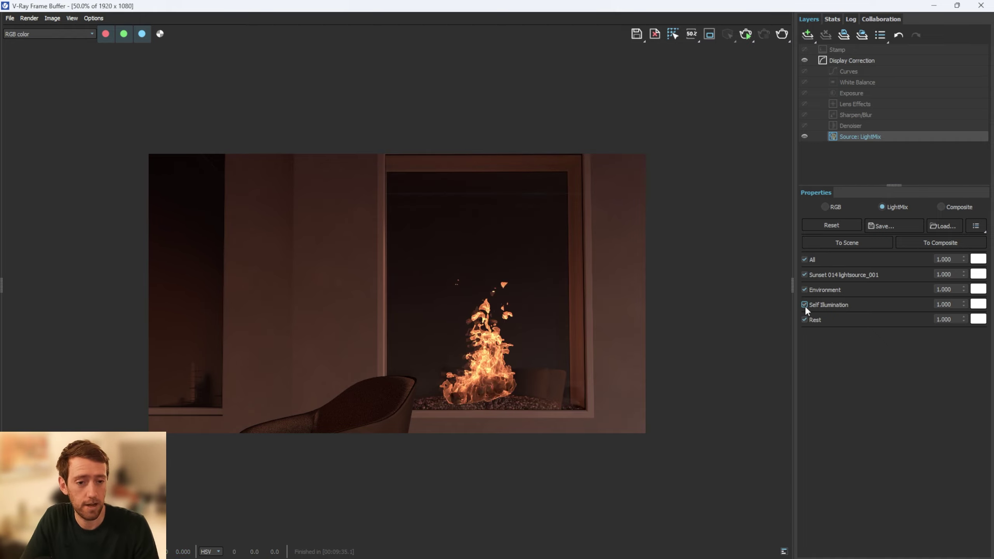
# Enable the Sharpen/Blur calculation on the render and compare the flames with and without it up close
pyautogui.click(854, 116)
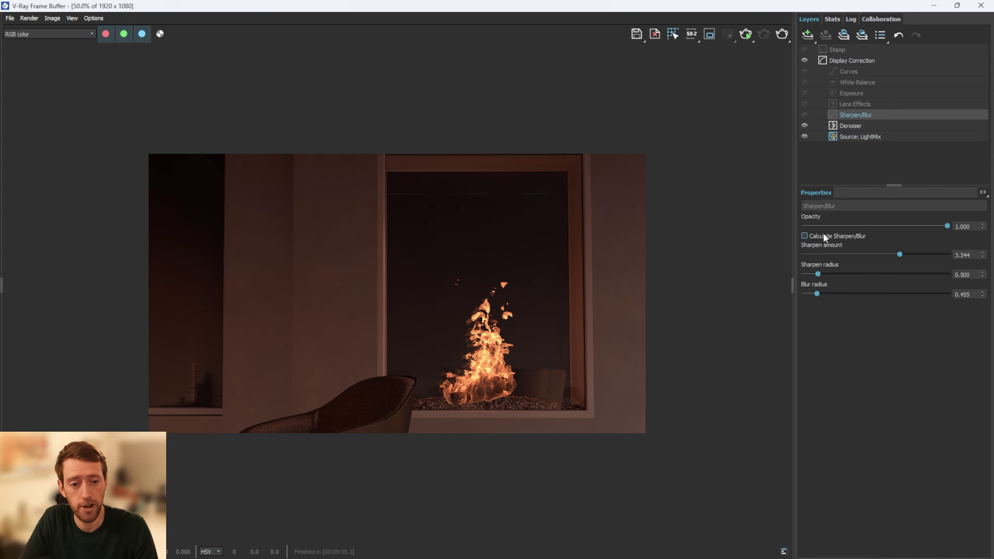
pyautogui.click(812, 236)
pyautogui.scroll(2, 473, 364)
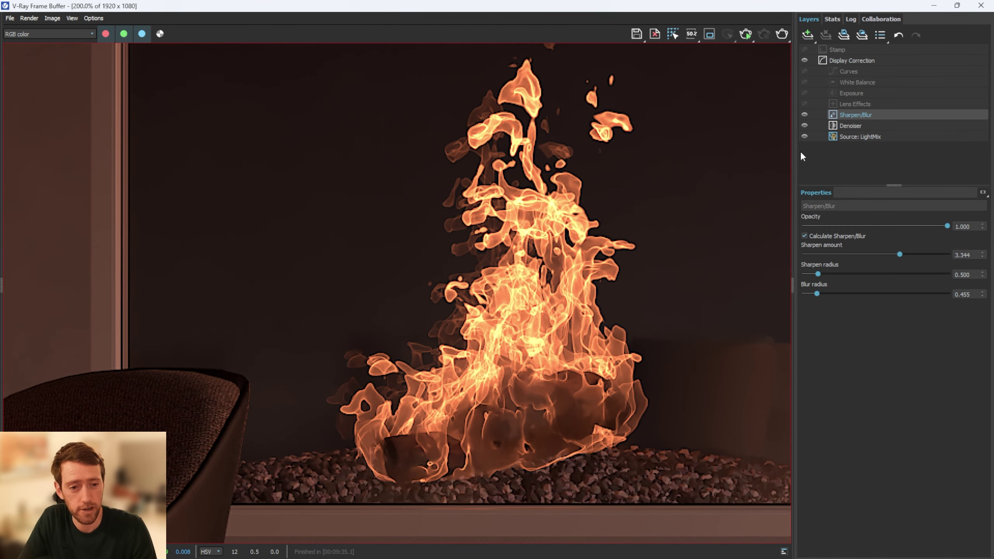
pyautogui.click(804, 114)
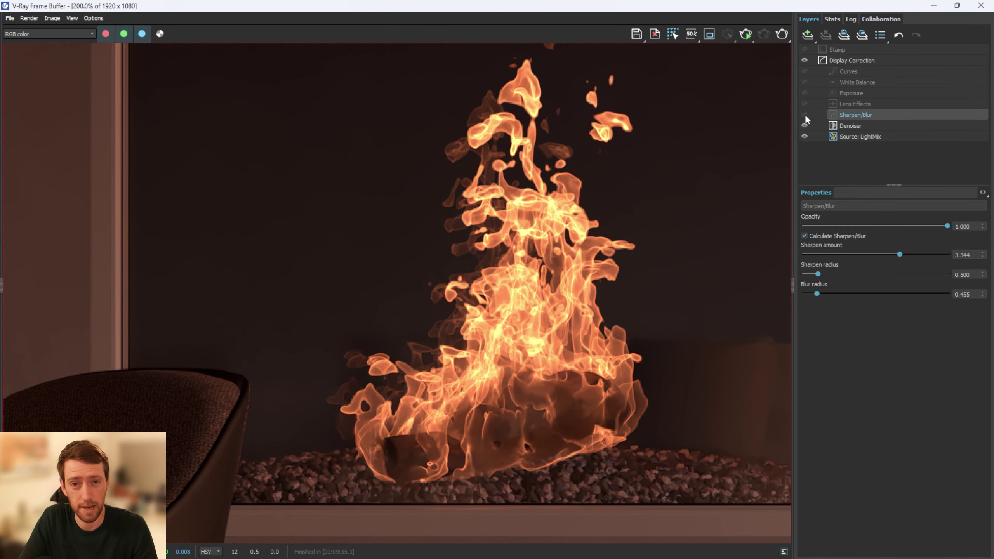
pyautogui.click(805, 114)
pyautogui.scroll(-1, 542, 374)
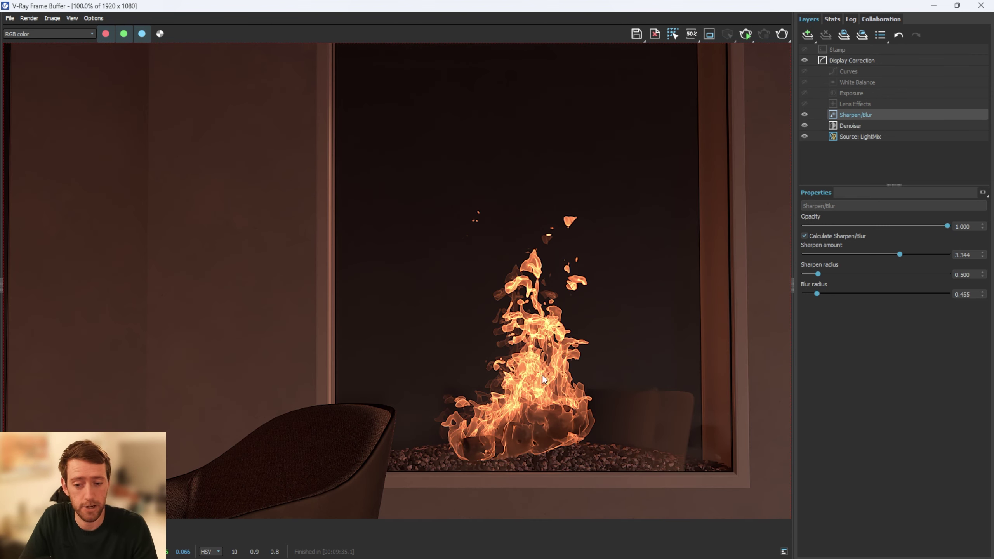
# Enable Lens Effects, reduce their size to about 25.746, and check the glow around the fire
pyautogui.click(853, 104)
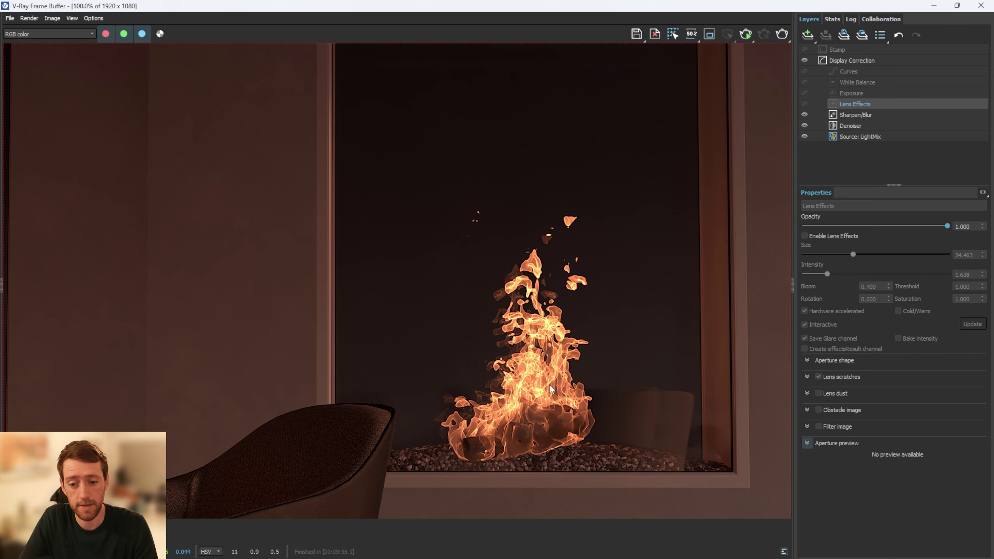
pyautogui.click(816, 234)
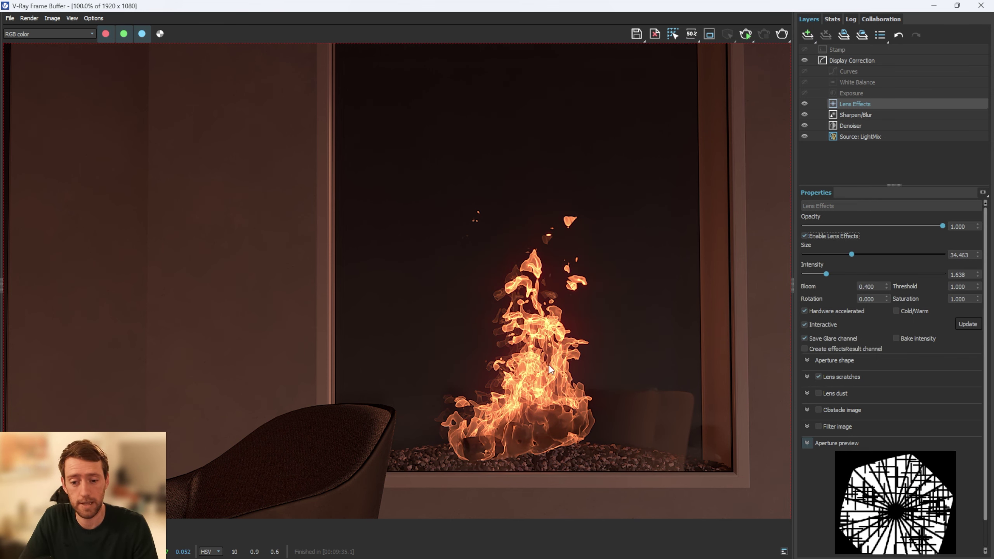
pyautogui.scroll(1, 523, 349)
pyautogui.scroll(-1, 523, 349)
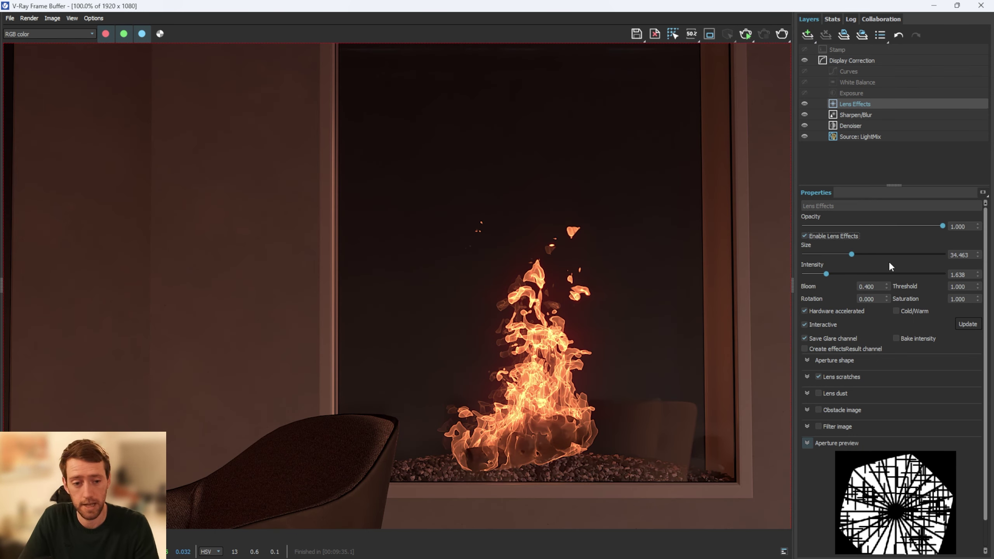
pyautogui.moveTo(839, 254); pyautogui.dragTo(840, 254)
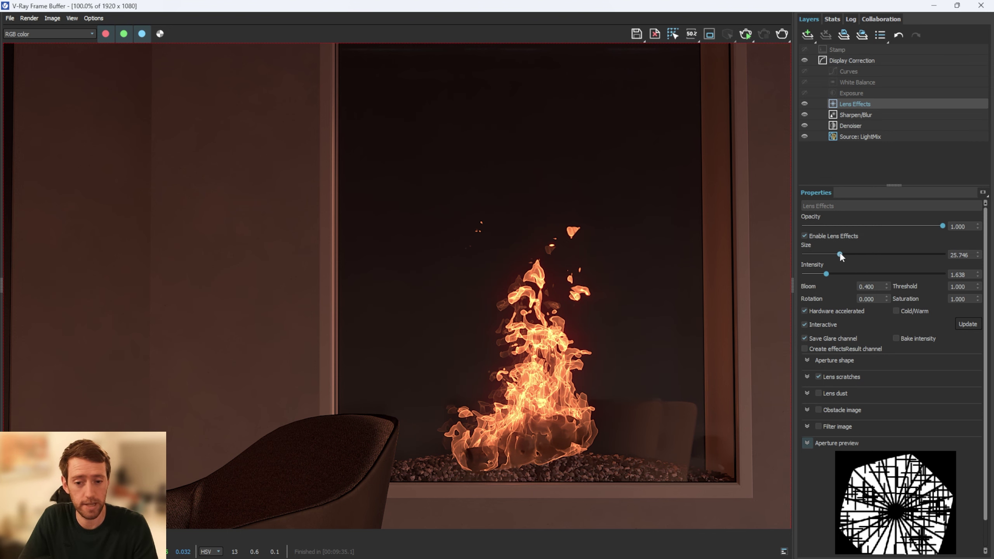
pyautogui.scroll(-1, 520, 351)
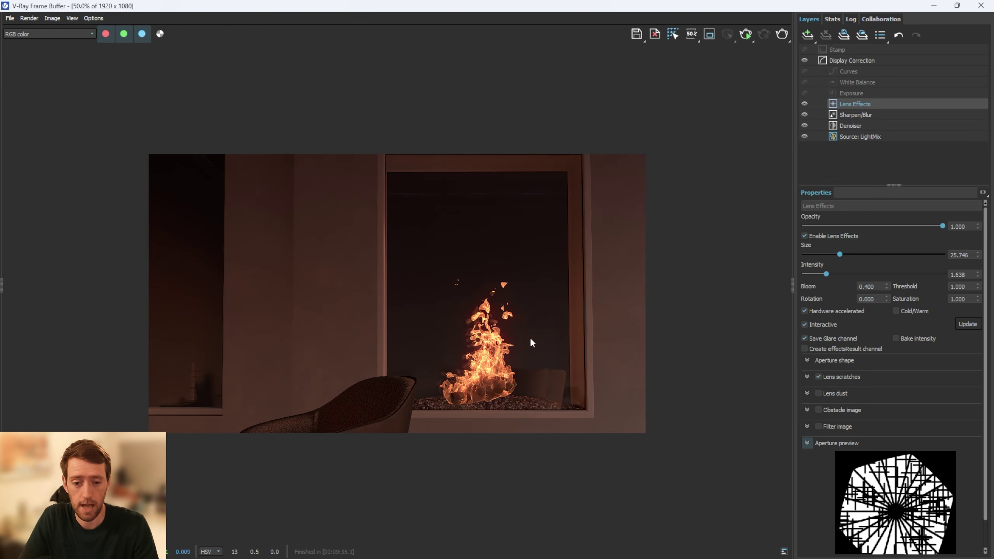
pyautogui.click(804, 104)
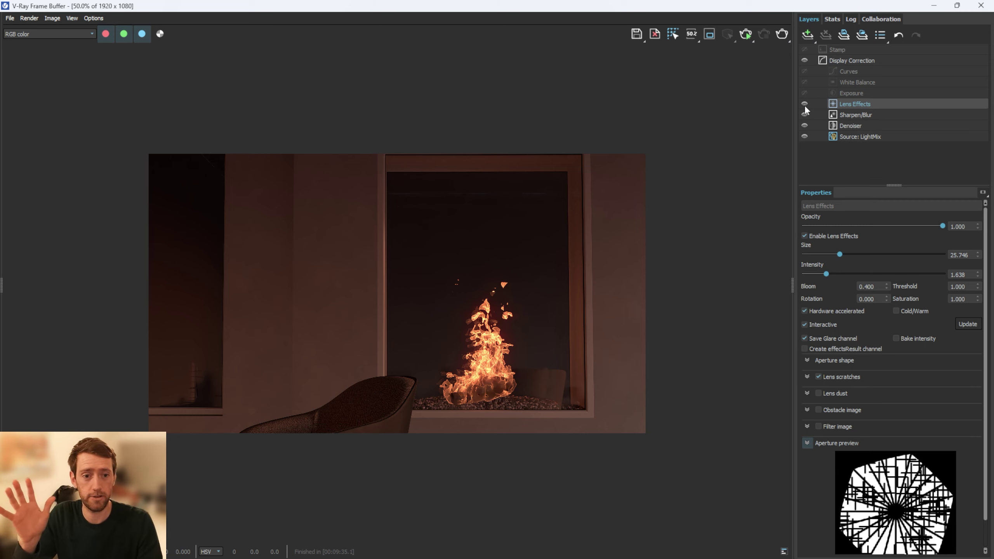
# Turn on the Exposure and White Balance corrections and slightly lower the white balance temperature
pyautogui.click(804, 92)
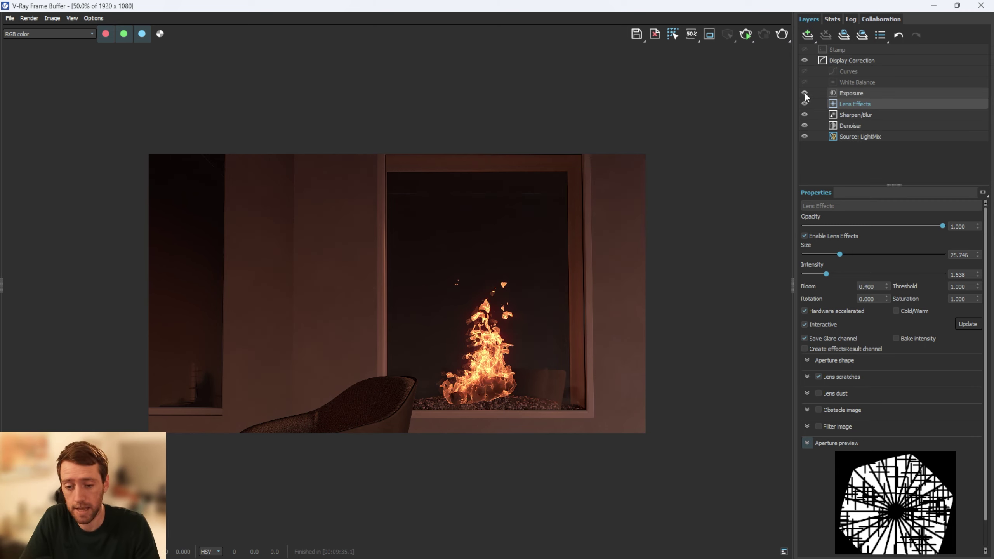
pyautogui.click(842, 92)
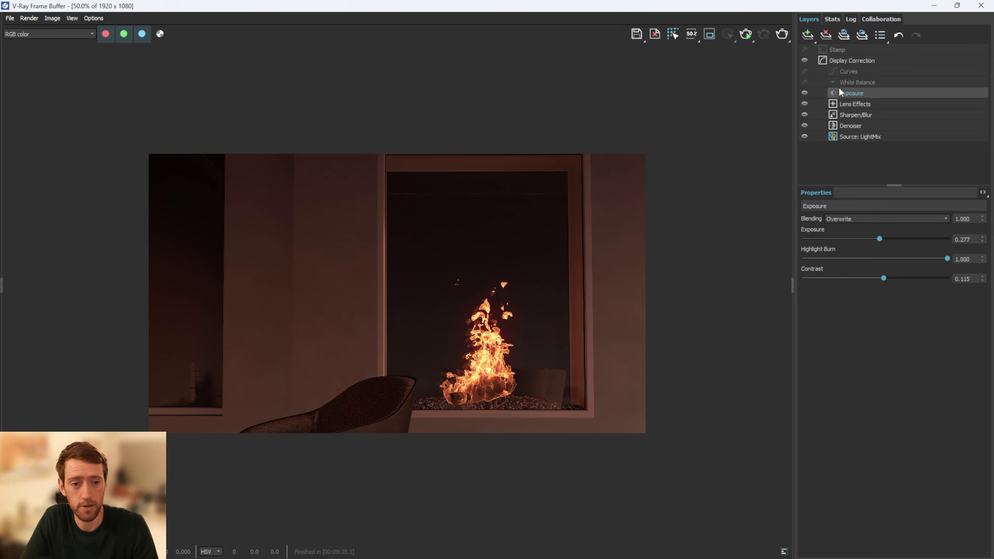
pyautogui.click(854, 83)
pyautogui.click(805, 82)
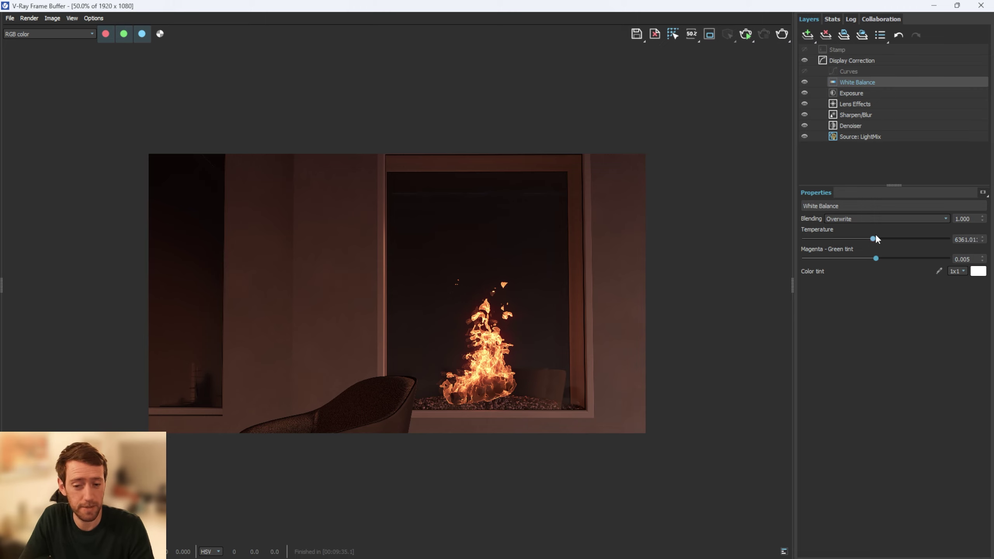
pyautogui.doubleClick(960, 238)
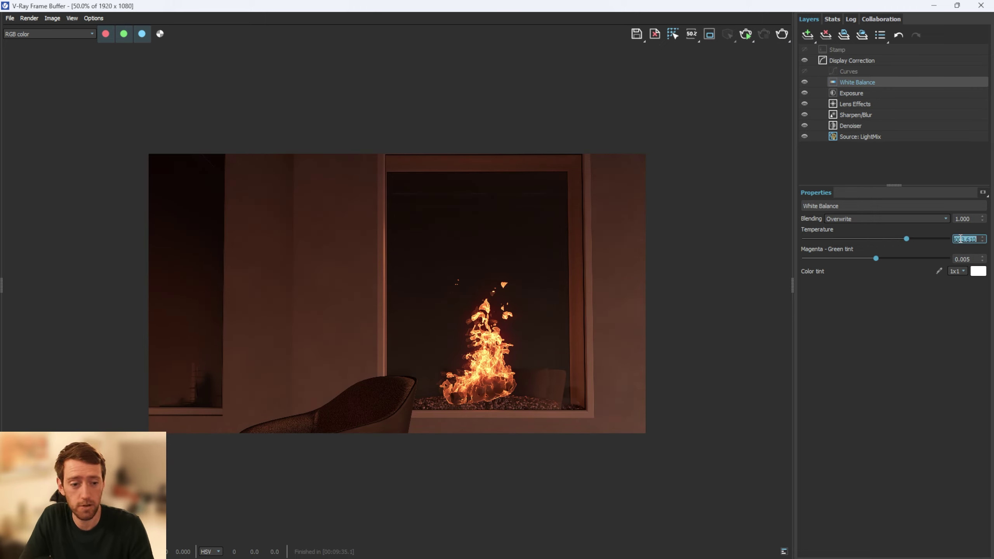
pyautogui.write('5200')
pyautogui.press('Return')
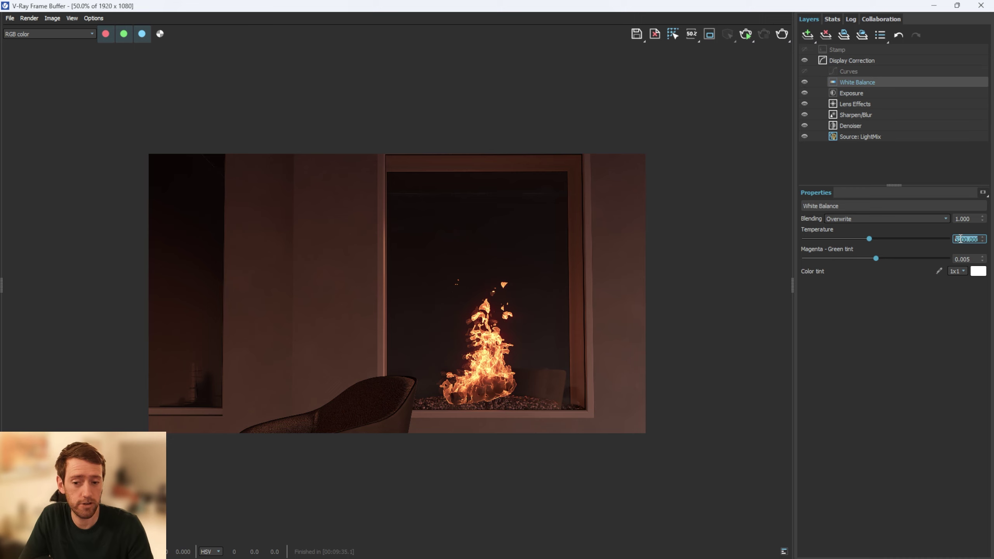
# Turn on the Curves correction and inspect the corrected fire up close and in the whole image
pyautogui.click(846, 73)
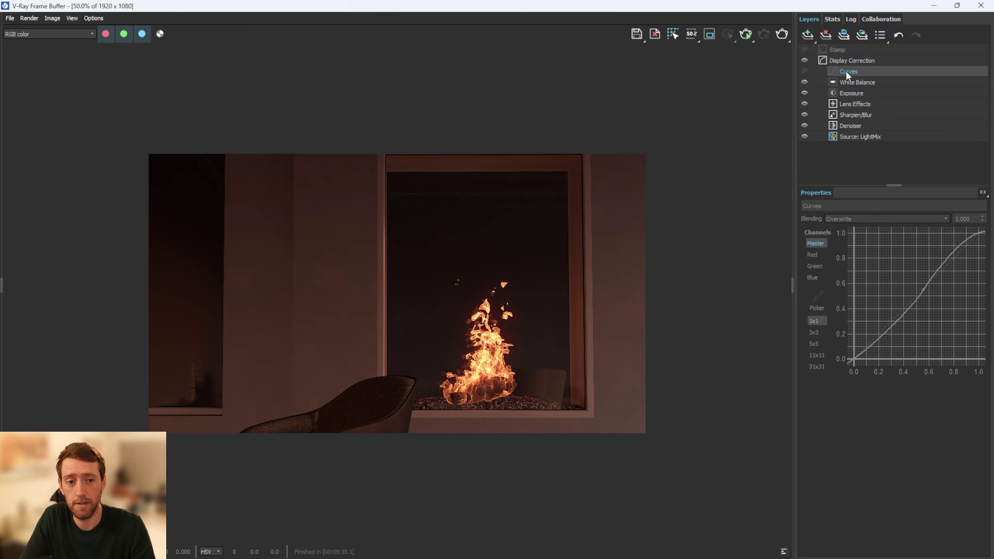
pyautogui.click(804, 71)
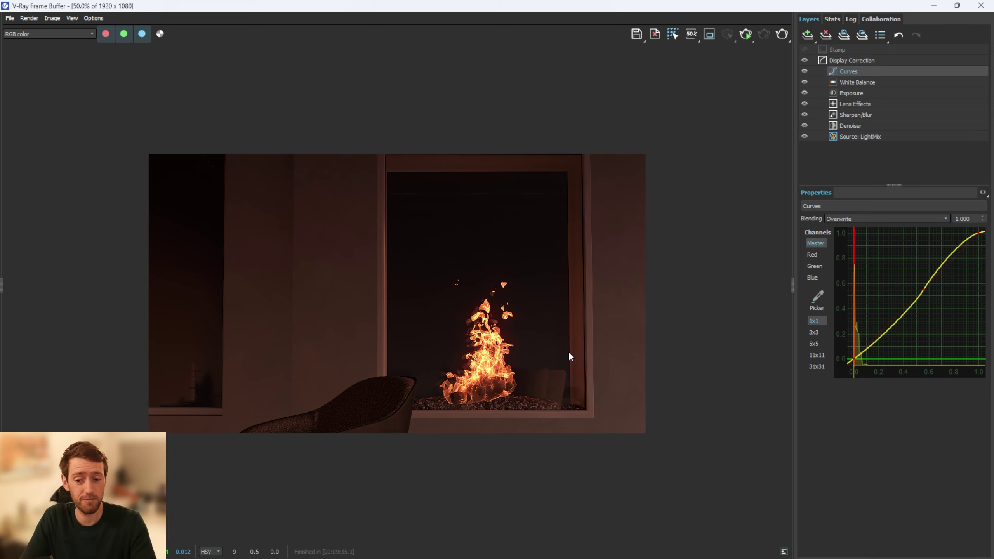
pyautogui.doubleClick(559, 367)
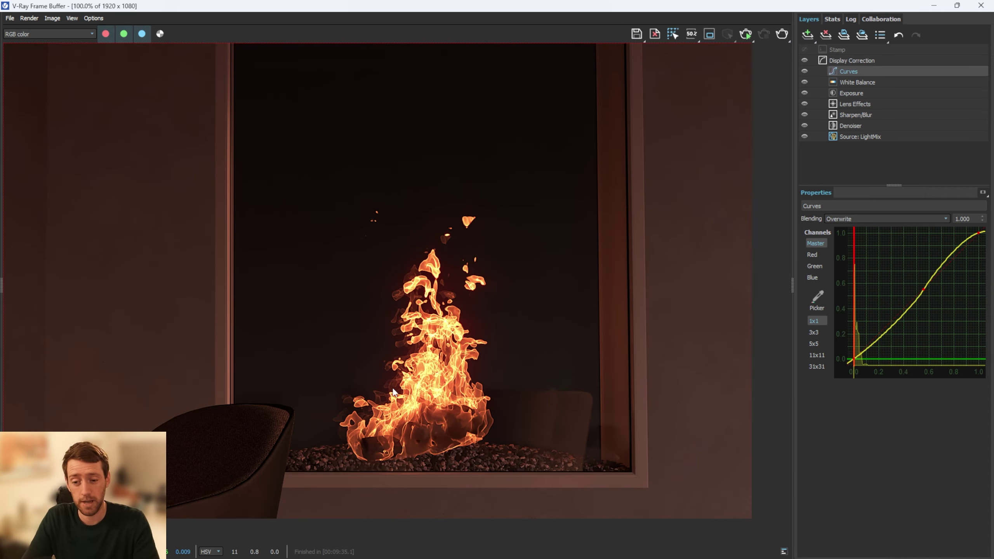
pyautogui.scroll(2, 436, 408)
pyautogui.scroll(-2, 484, 384)
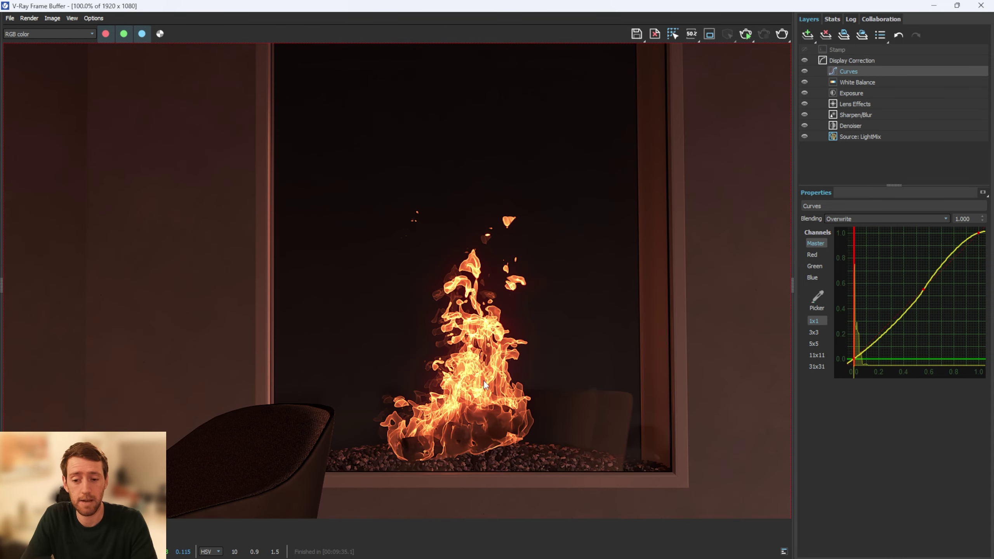
pyautogui.scroll(-2, 485, 383)
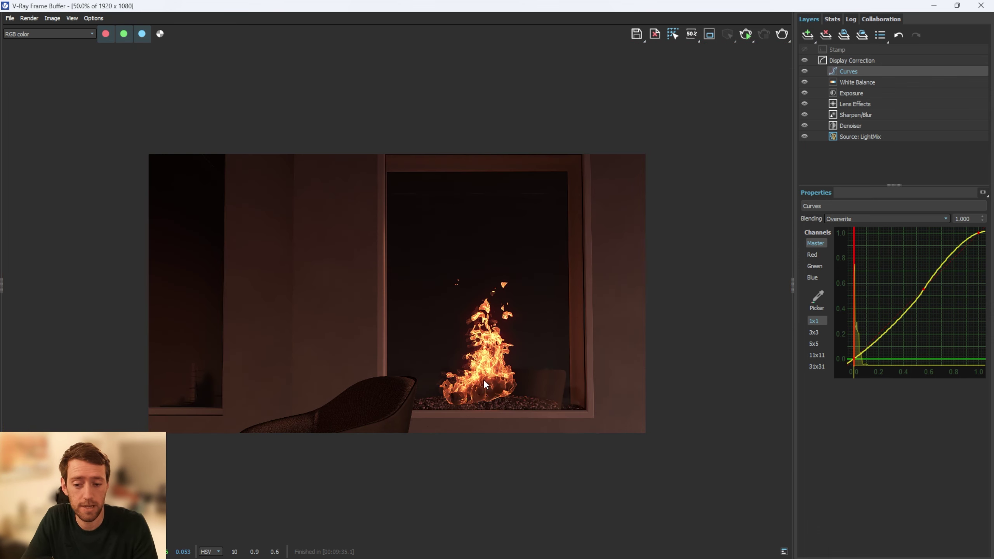